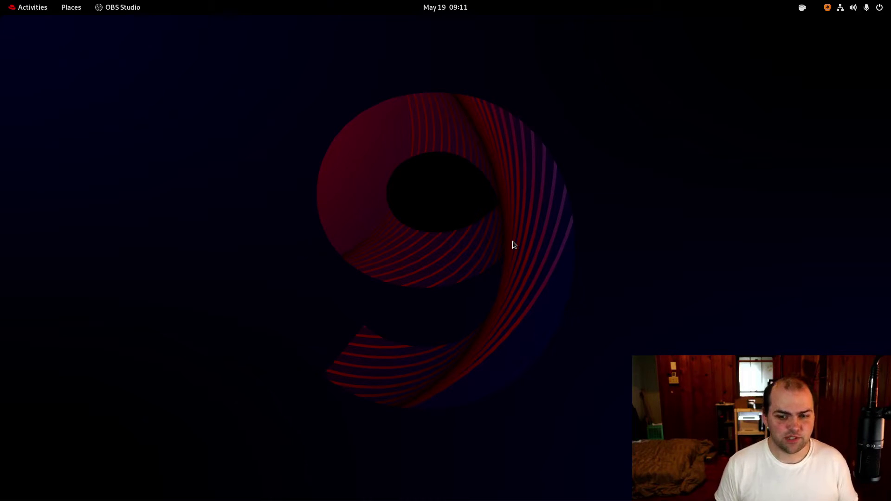
- Open a terminal and run neofetch to display the system information
key("super")
type("term")
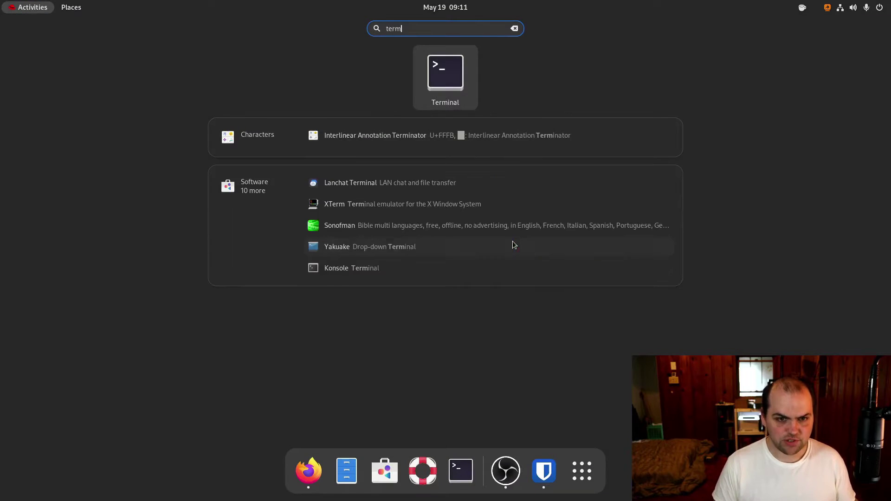
key("Return")
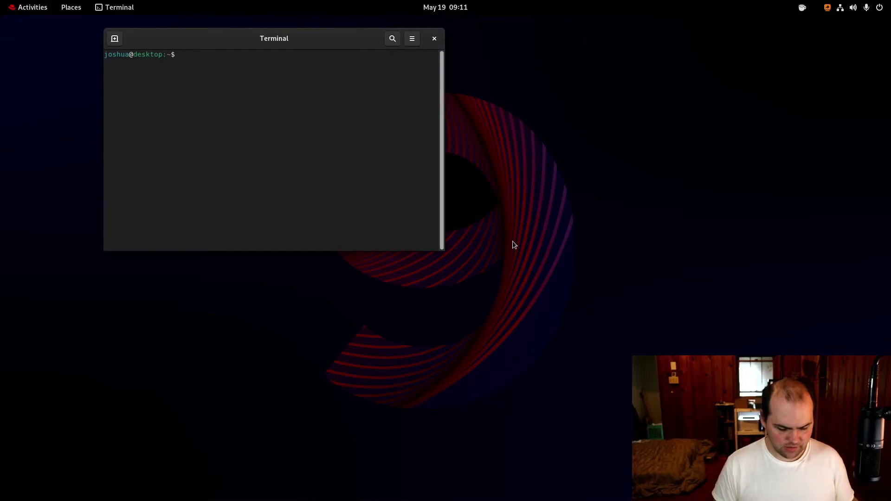
type("neofetch")
key("Return")
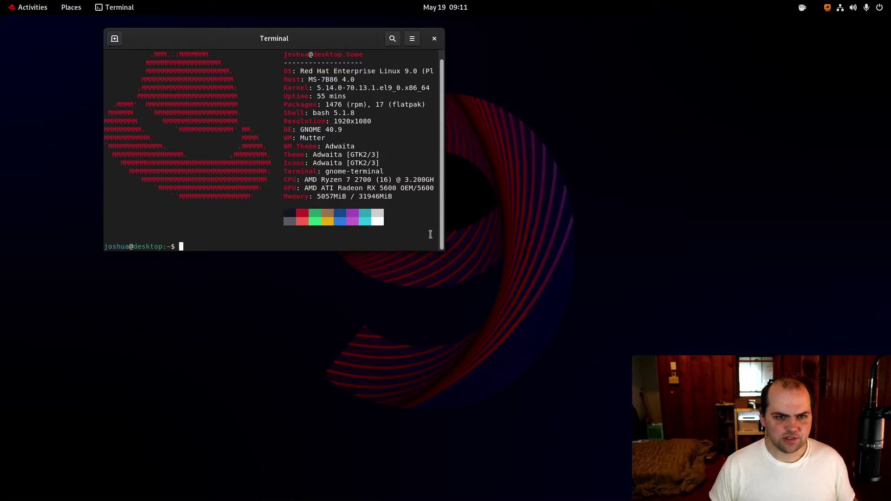
- Enlarge the terminal window, clear its output and run neofetch again so the long lines fit
right_click(416, 235, "super")
left_click(513, 250)
left_click_drag(452, 237, 528, 261)
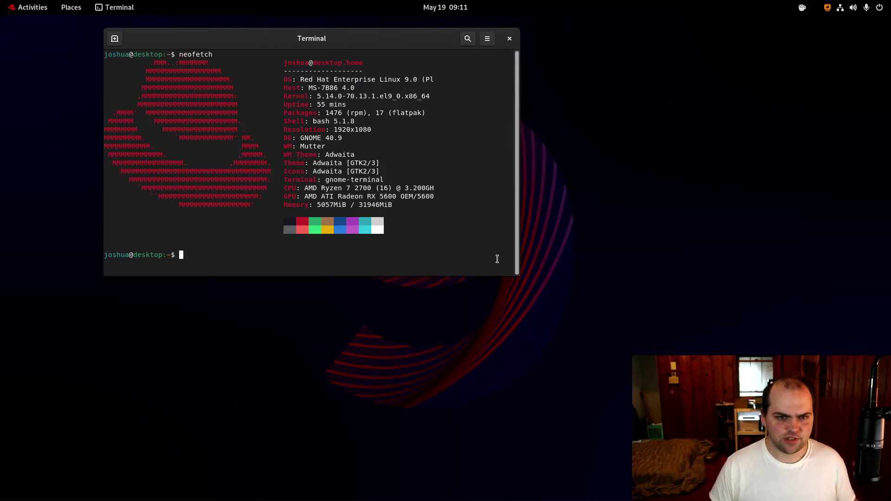
key("ctrl+l")
key("Up")
key("Return")
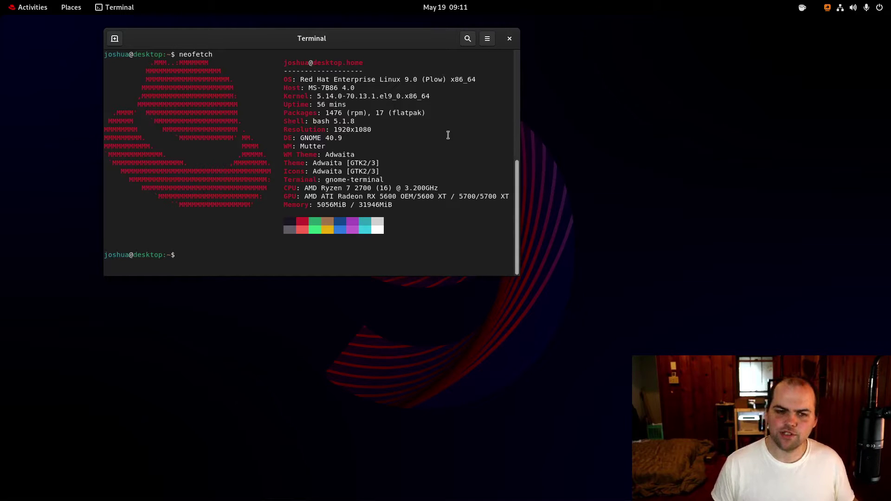
- Enlarge the terminal text by three zoom levels to inspect the OS version and system details, and close the terminal
left_click_drag(404, 80, 439, 76)
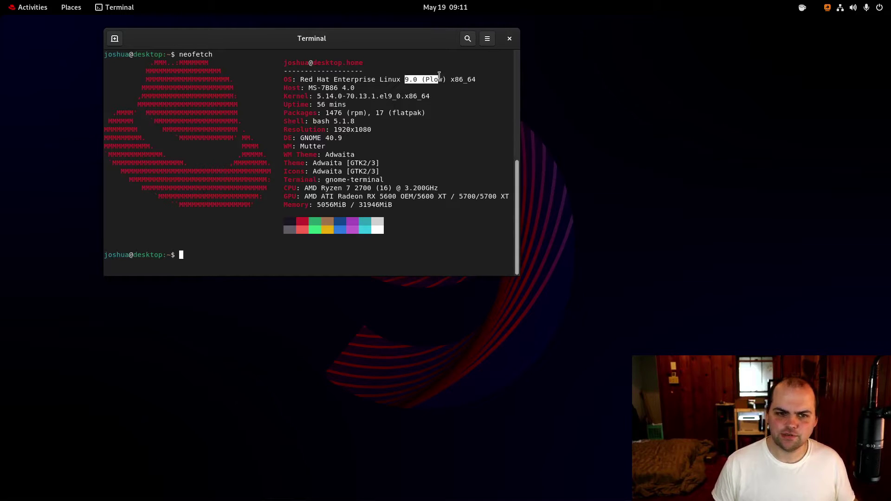
left_click(458, 264)
key("ctrl+plus")
key("ctrl+plus")
key("ctrl+plus")
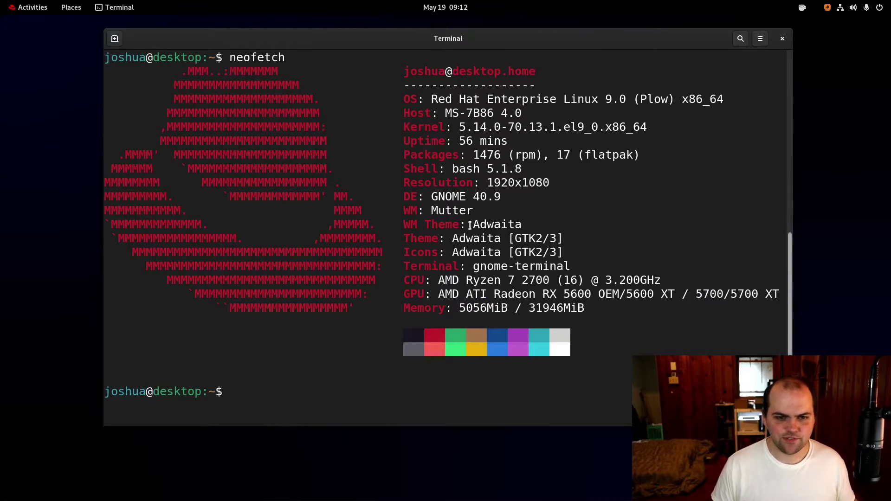
left_click_drag(495, 224, 429, 215)
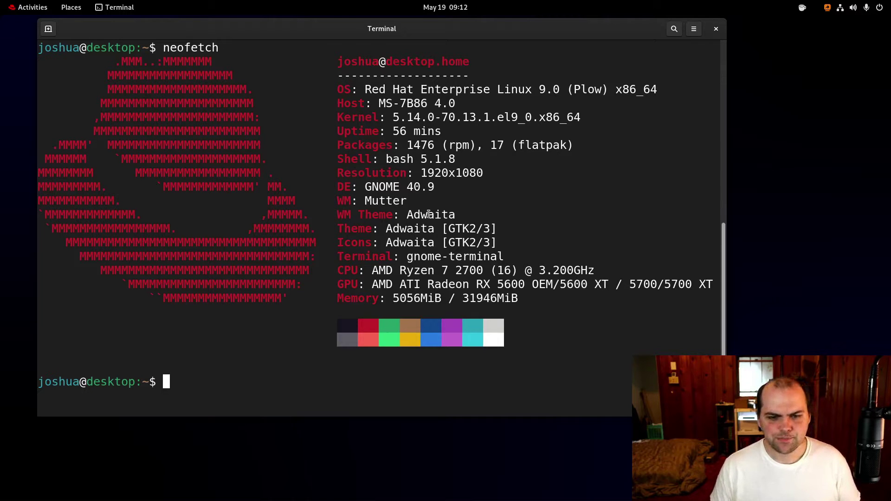
key("ctrl+d")
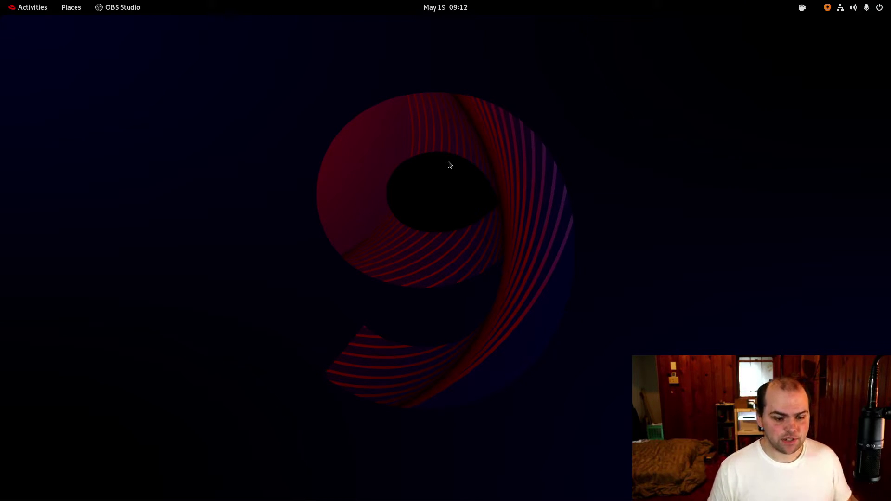
- Open the Software application and display its list of software repositories
key("super")
type("softw")
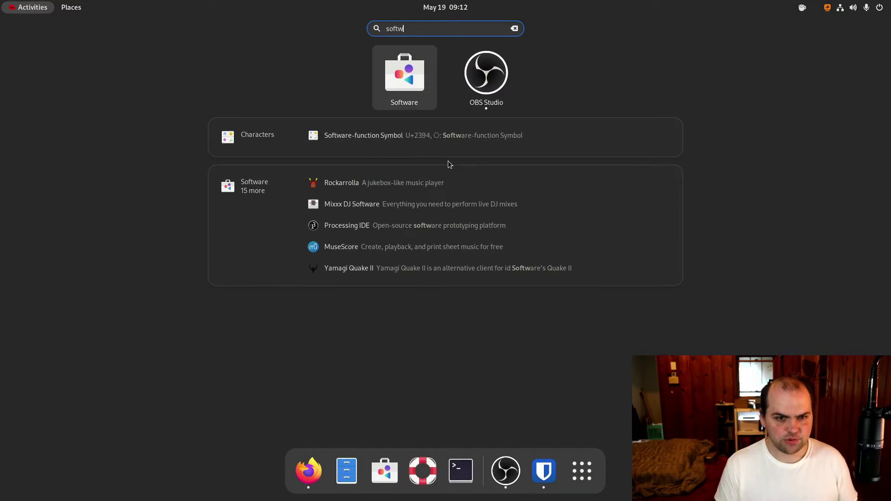
key("Return")
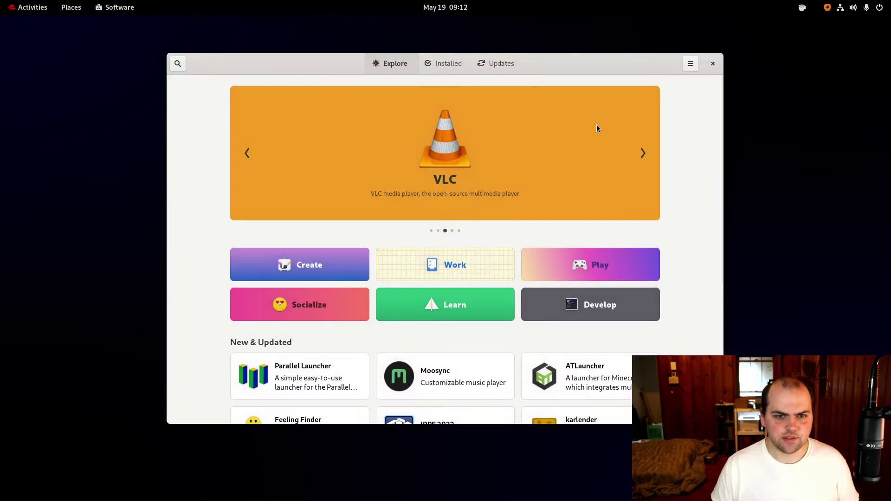
left_click(690, 63)
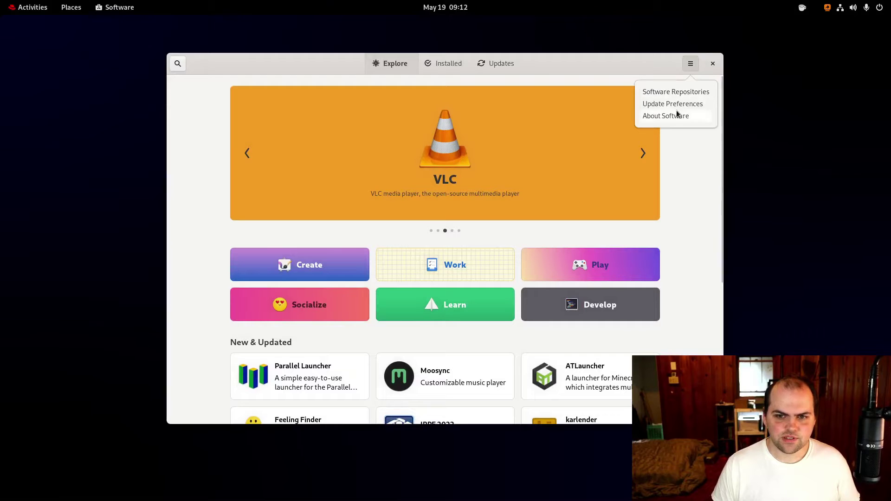
left_click(680, 92)
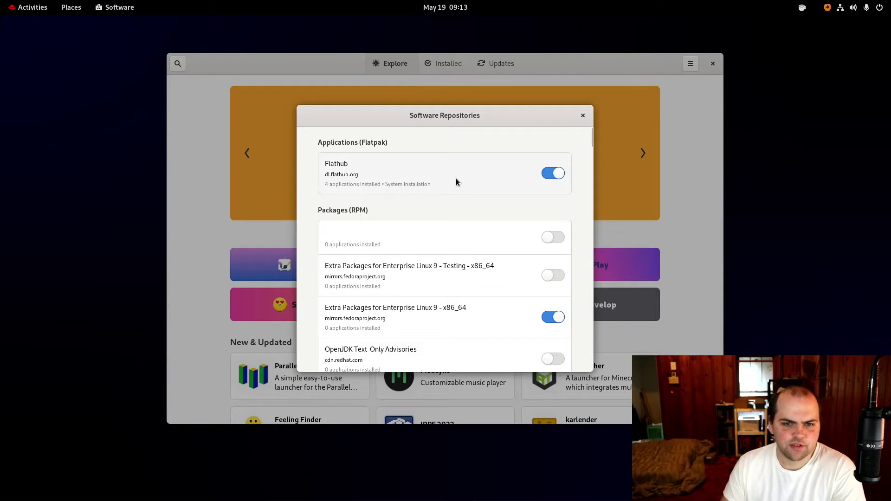
- Examine which Flatpak and RPM repositories are enabled throughout the repository list, and close Software
scroll(456, 179, "down", 4)
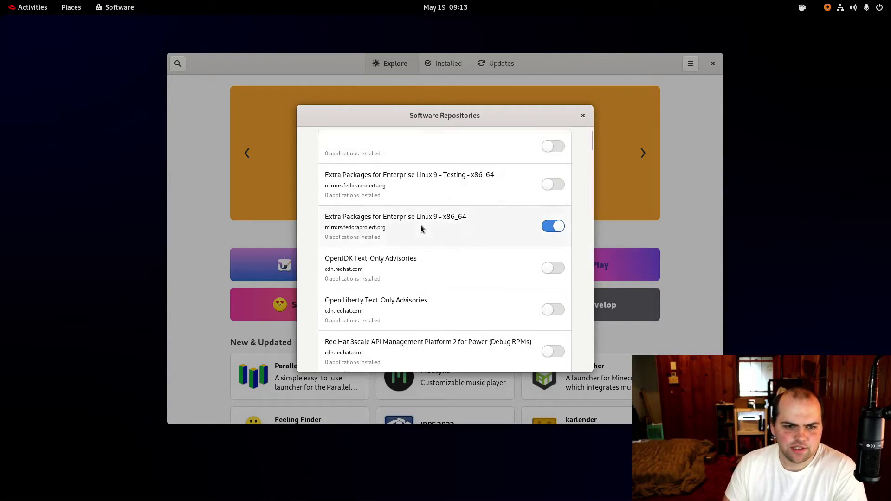
scroll(460, 222, "down", 4)
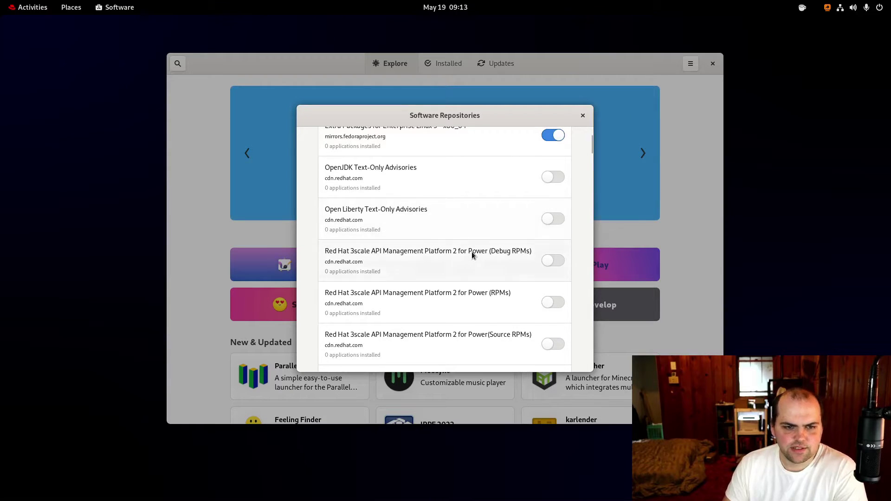
scroll(471, 251, "up", 4)
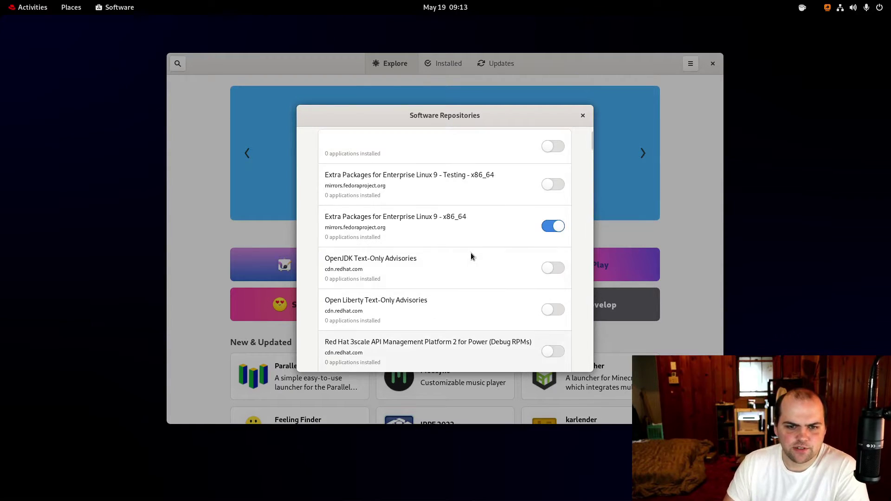
scroll(470, 252, "down", 4)
scroll(476, 250, "down", 10)
scroll(474, 261, "up", 10)
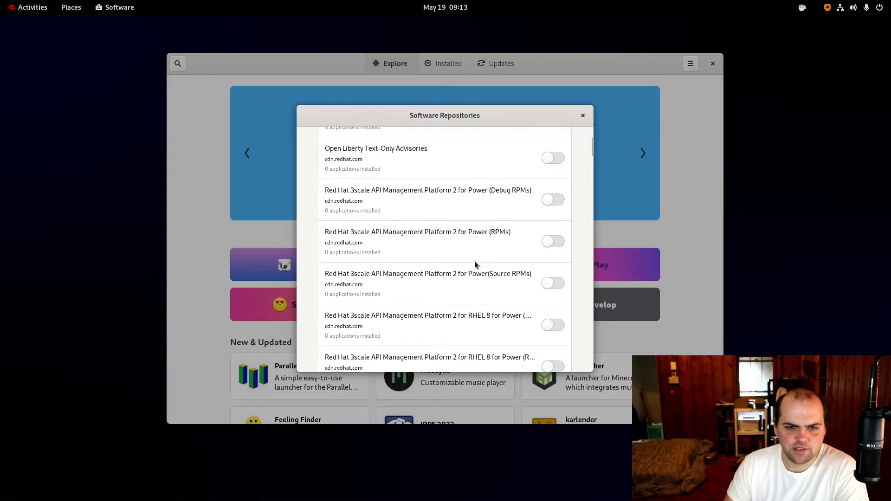
scroll(474, 261, "down", 20)
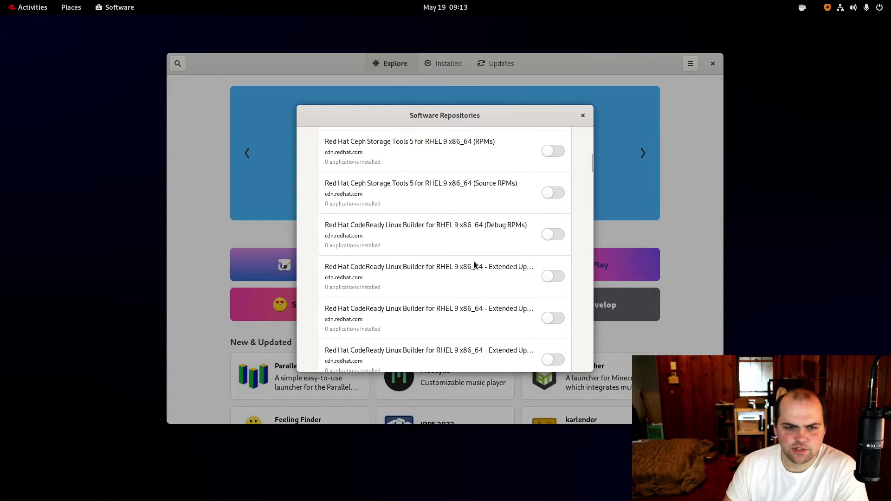
scroll(474, 262, "down", 5)
scroll(475, 263, "up", 15)
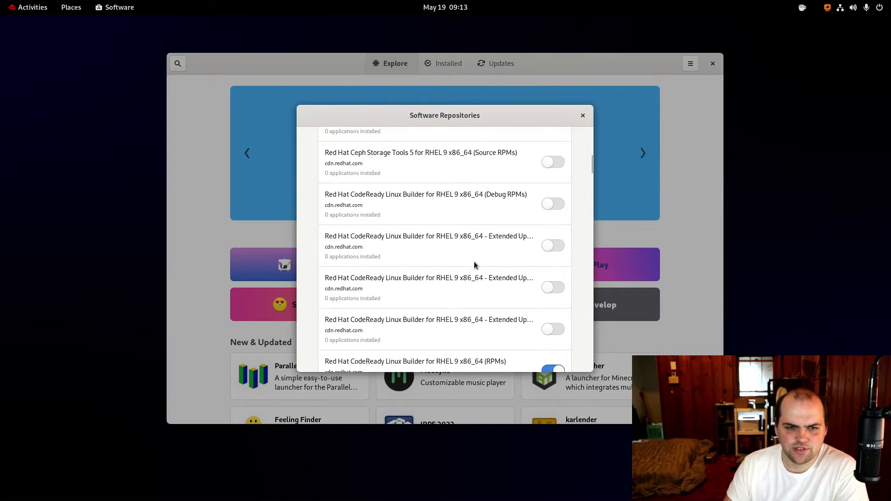
scroll(474, 265, "up", 6)
scroll(474, 261, "down", 15)
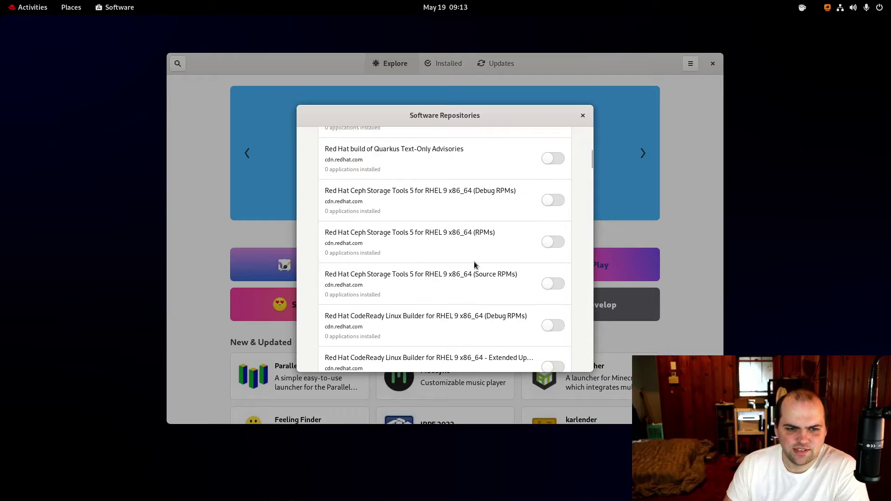
scroll(474, 264, "down", 5)
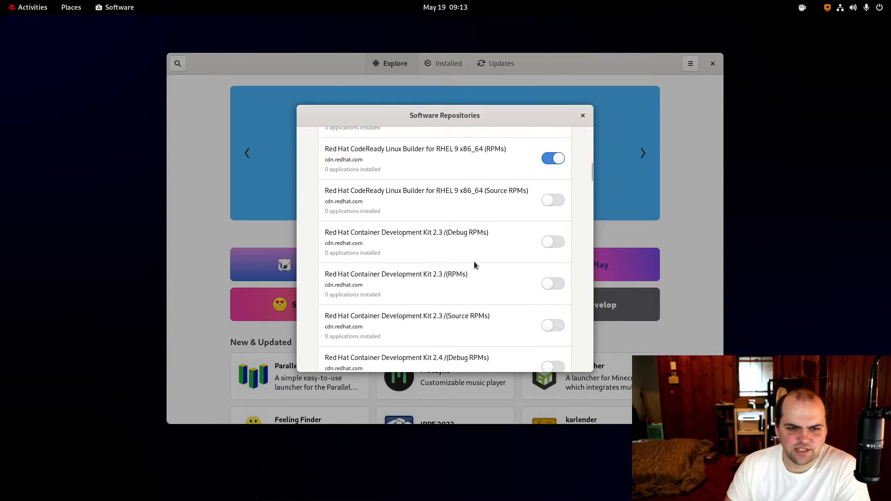
scroll(474, 265, "down", 15)
scroll(475, 264, "down", 20)
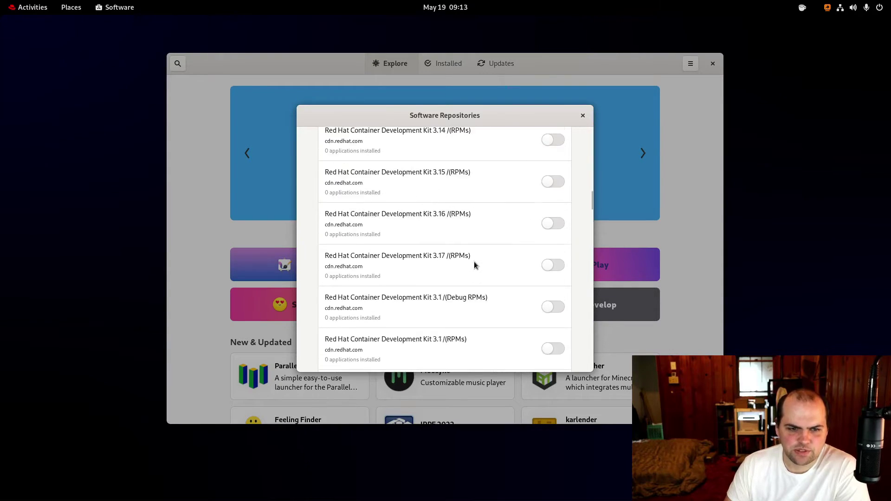
scroll(479, 259, "down", 15)
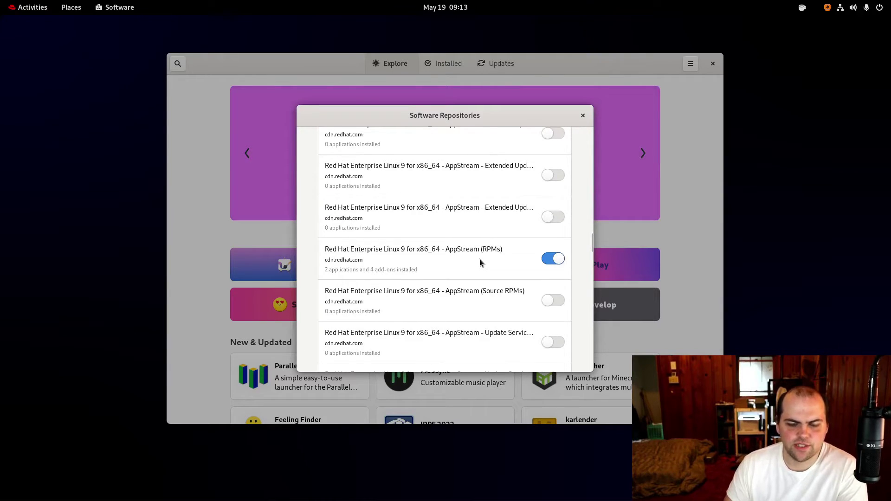
scroll(480, 260, "down", 10)
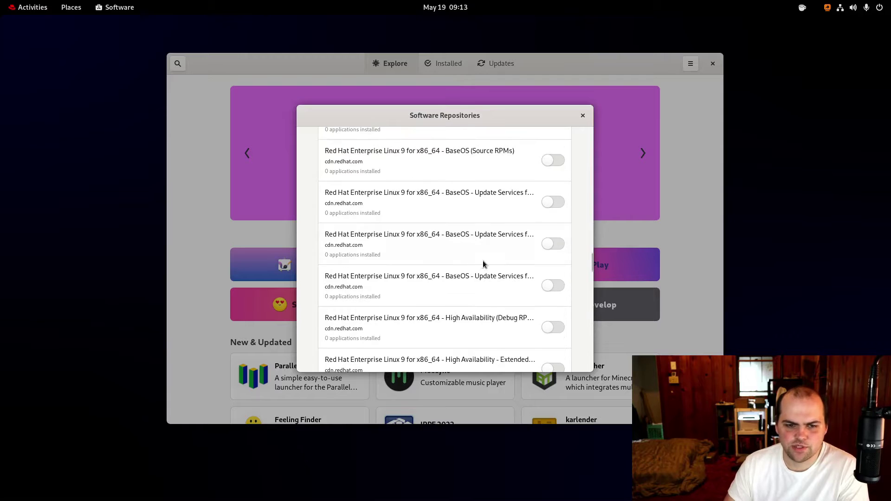
scroll(483, 263, "down", 20)
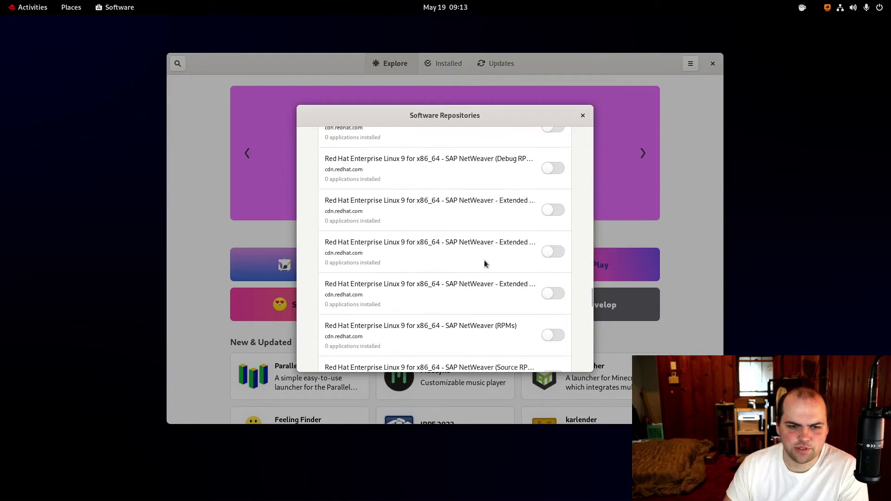
scroll(484, 264, "down", 15)
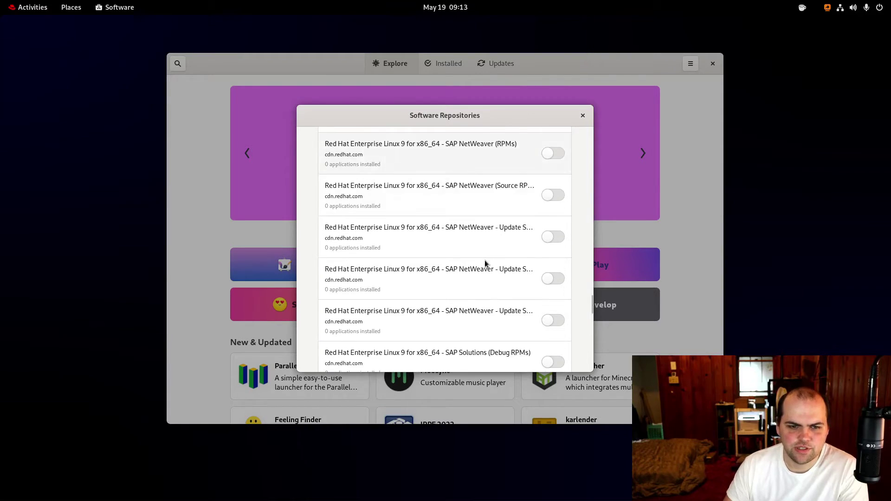
left_click(581, 116)
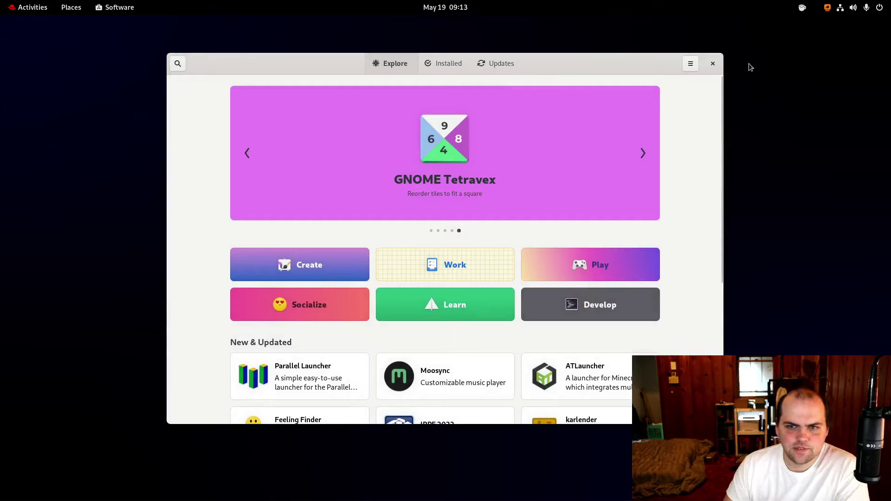
left_click(712, 63)
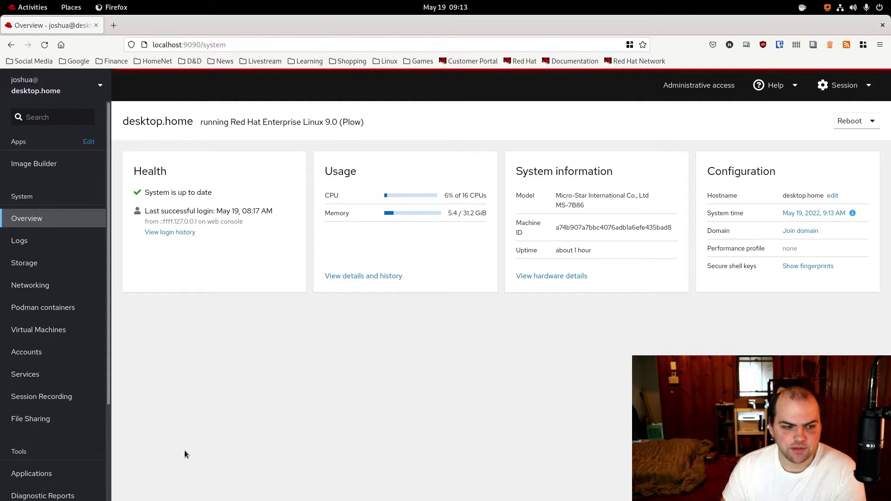
- Open File Sharing in the web console and inspect Samba's global log level options, leaving the settings without applying anything
left_click(46, 419)
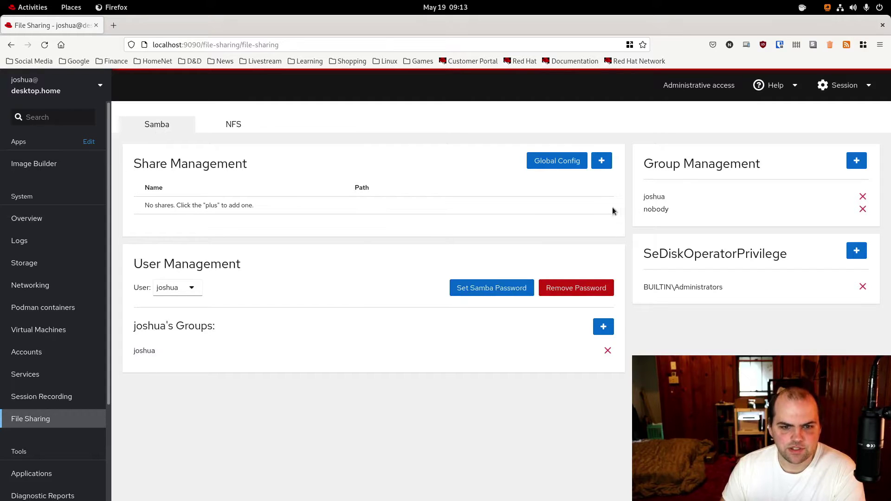
left_click(557, 168)
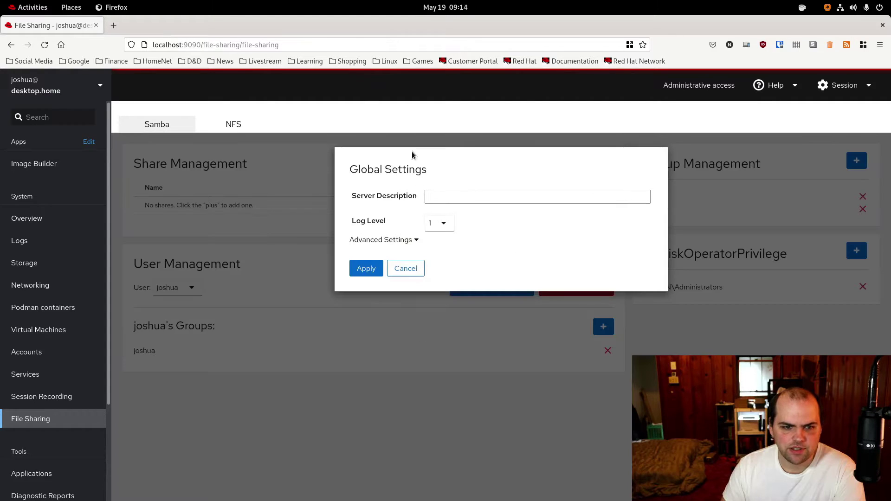
left_click(444, 225)
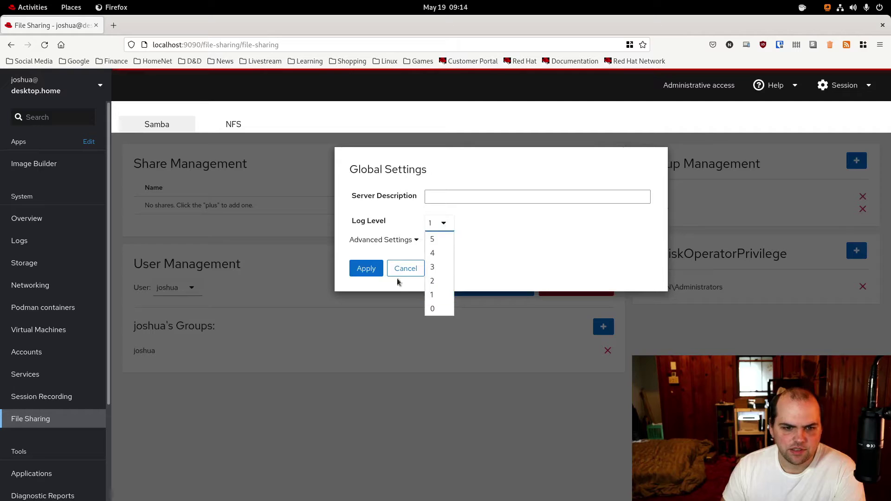
left_click(636, 241)
left_click(405, 269)
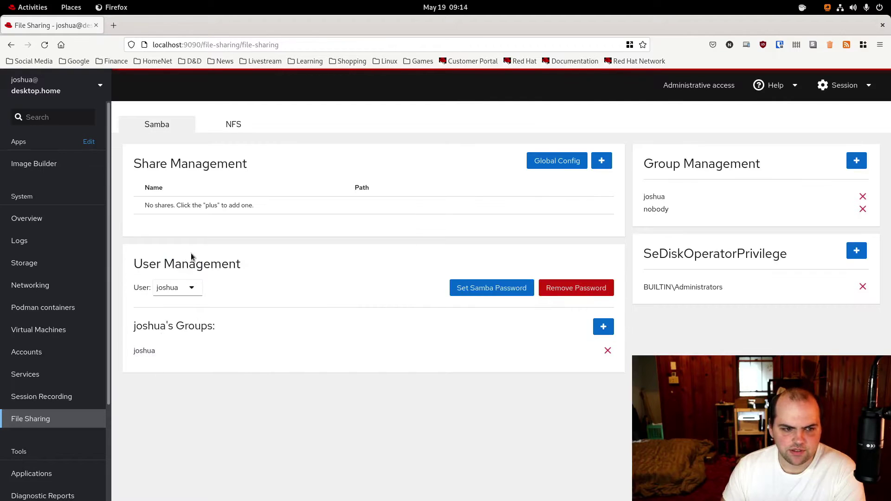
- Open the form for a new Samba share, inspect its valid-user choices, and cancel without adding a share
left_click(598, 169)
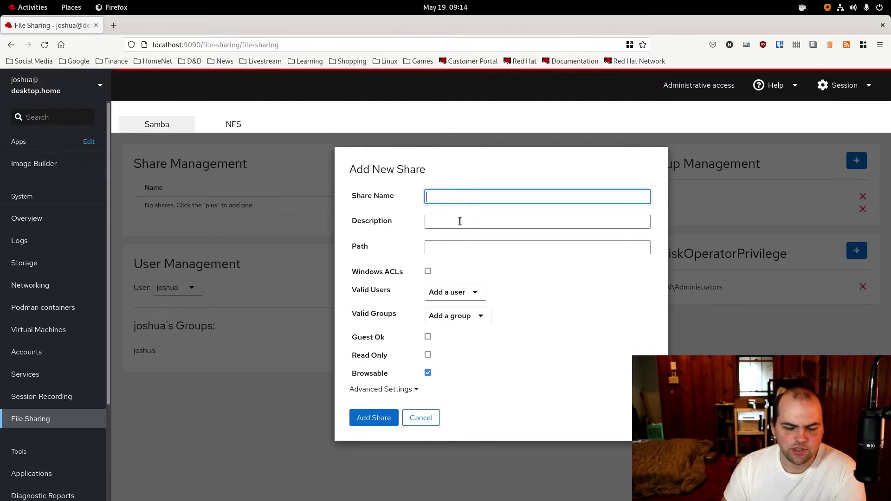
left_click(463, 297)
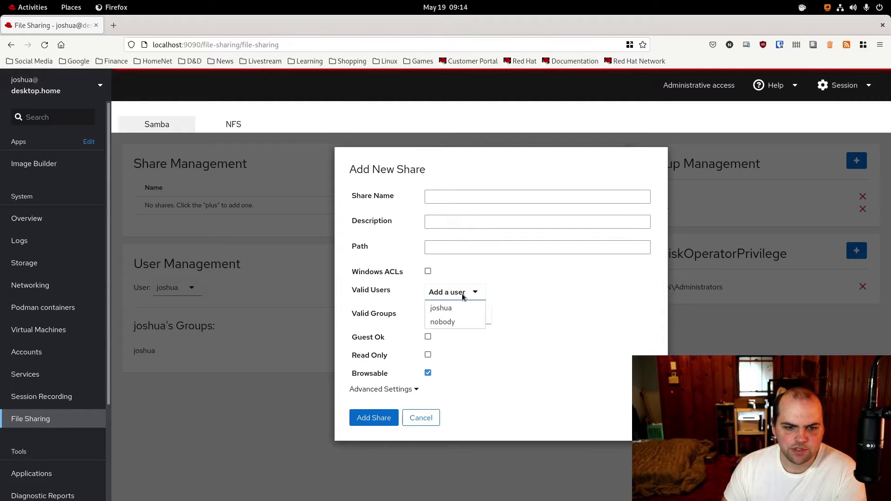
left_click(439, 308)
left_click(459, 292)
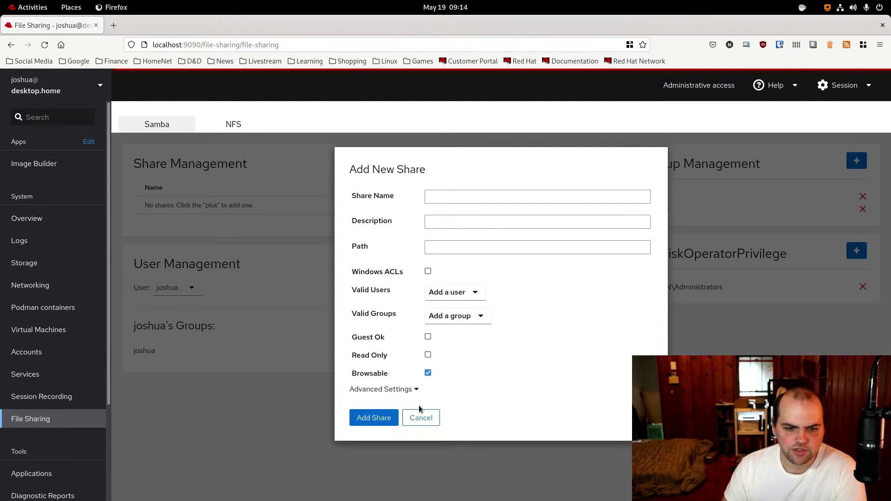
left_click(421, 435)
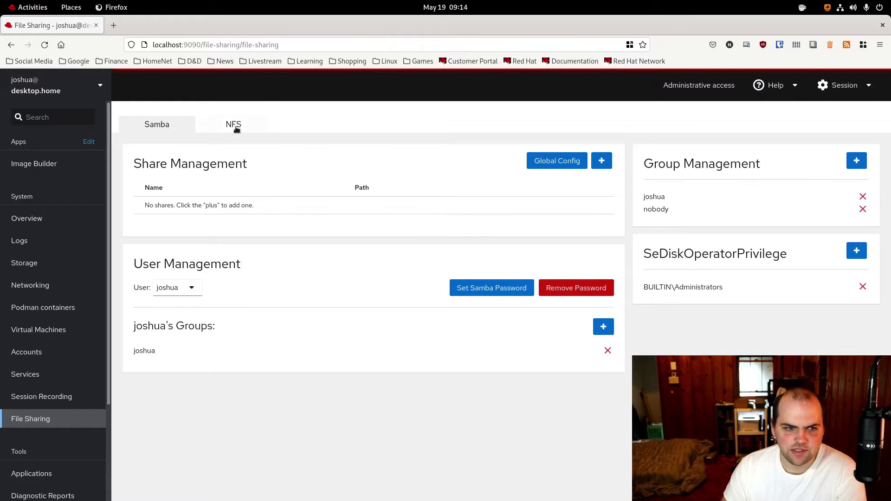
- Check the NFS side of File Sharing, highlight the message shown there, and return to the Samba view
left_click(234, 126)
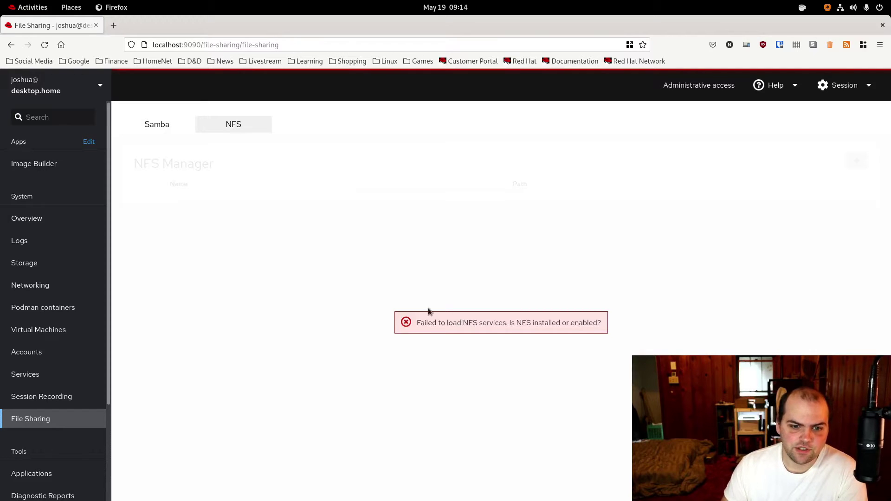
left_click_drag(425, 321, 599, 330)
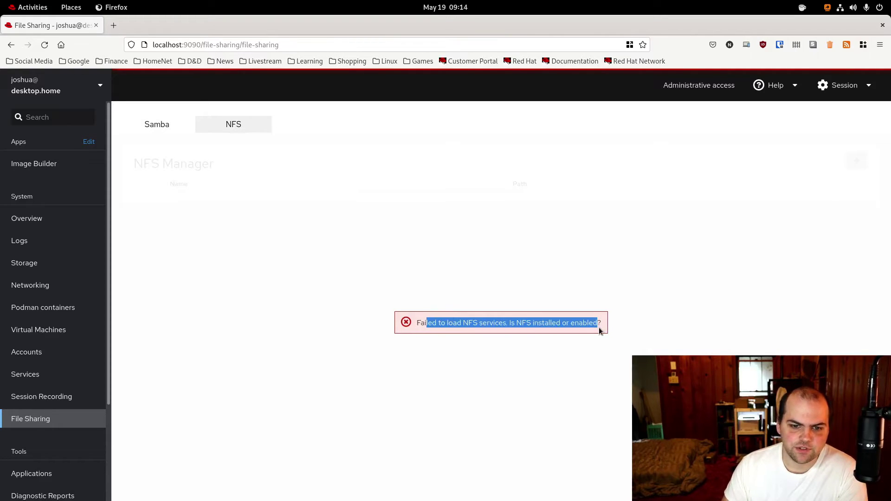
left_click(599, 330)
left_click(163, 125)
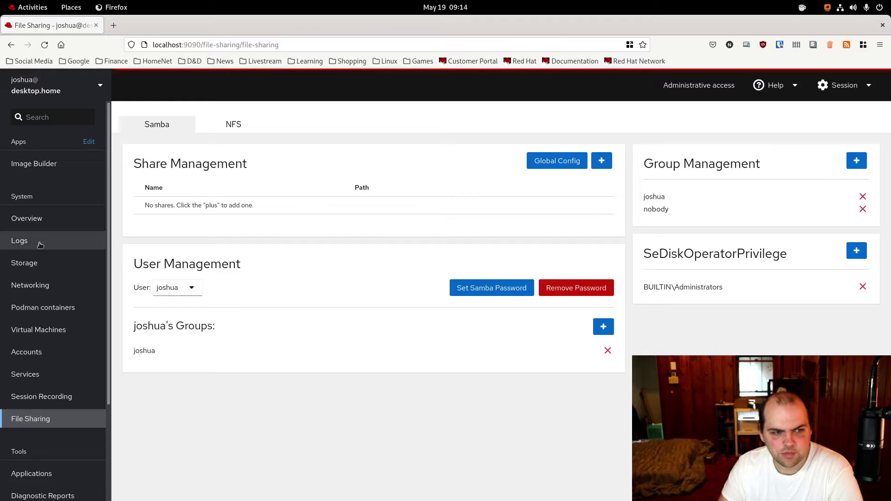
- View the Podman containers and Virtual Machines pages, and return to the system Overview
left_click(52, 307)
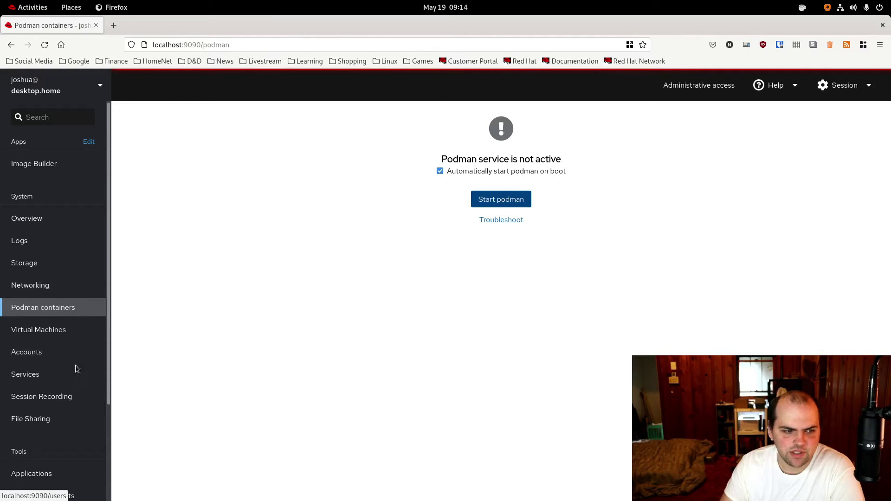
left_click(60, 340)
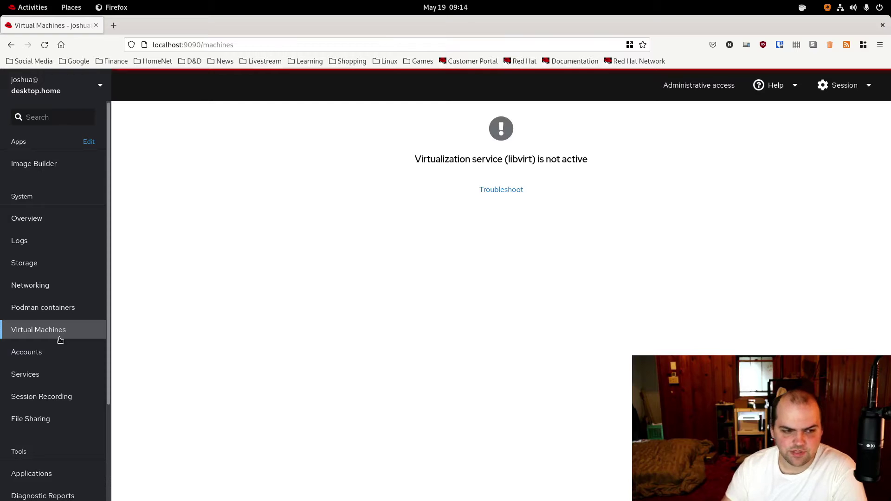
left_click(64, 224)
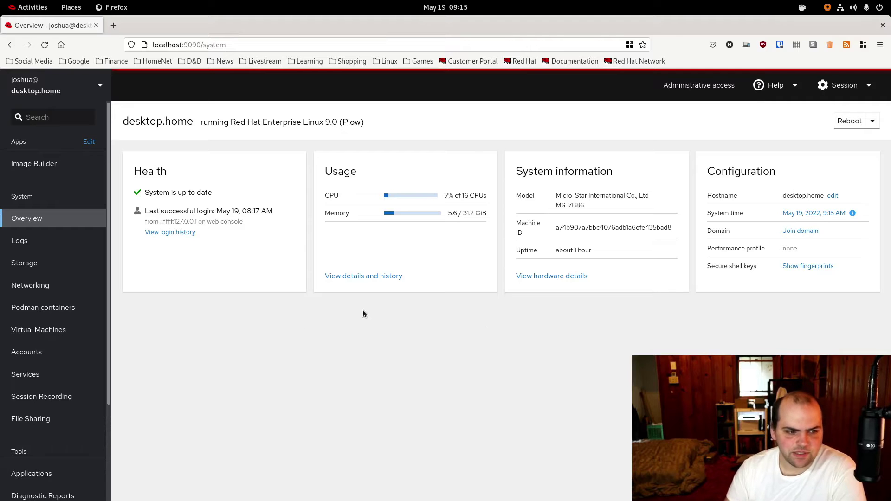
- Open the IPv4 settings of the enp34s0 network interface
left_click(42, 287)
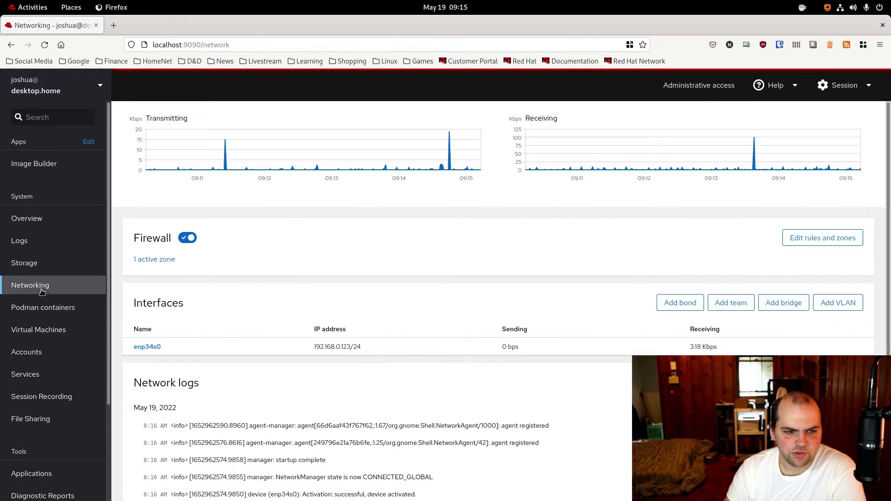
left_click(147, 348)
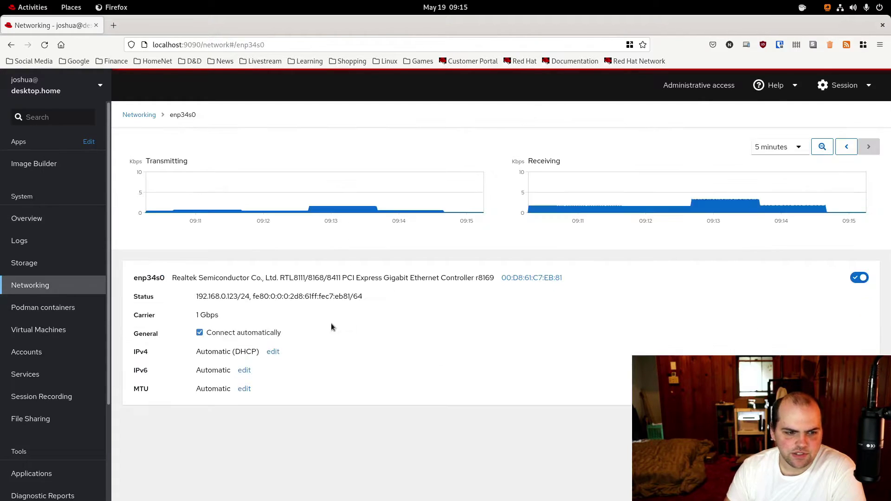
left_click(273, 353)
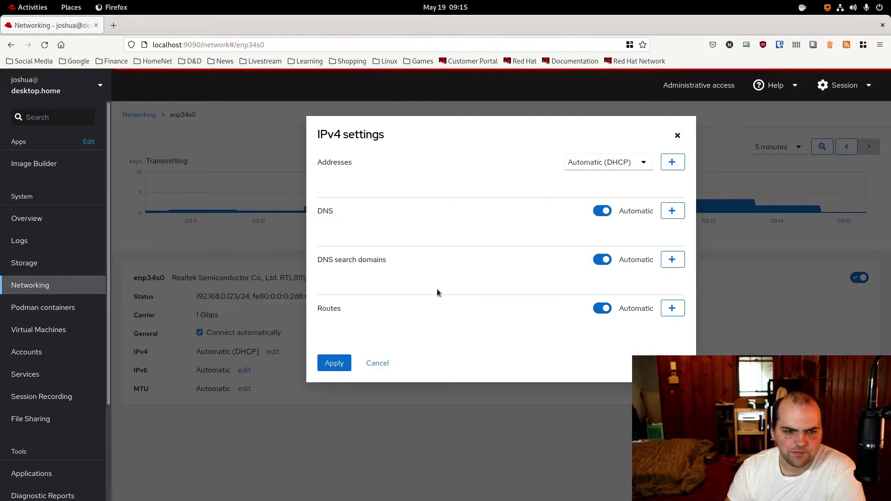
- Add several blank DNS server entries to the IPv4 settings, and remove all of them again
left_click(672, 210)
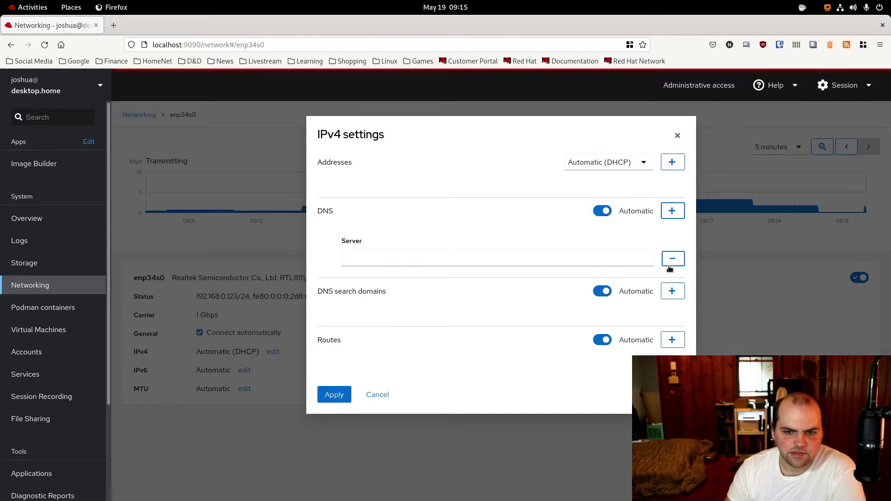
left_click(670, 211)
left_click(670, 211)
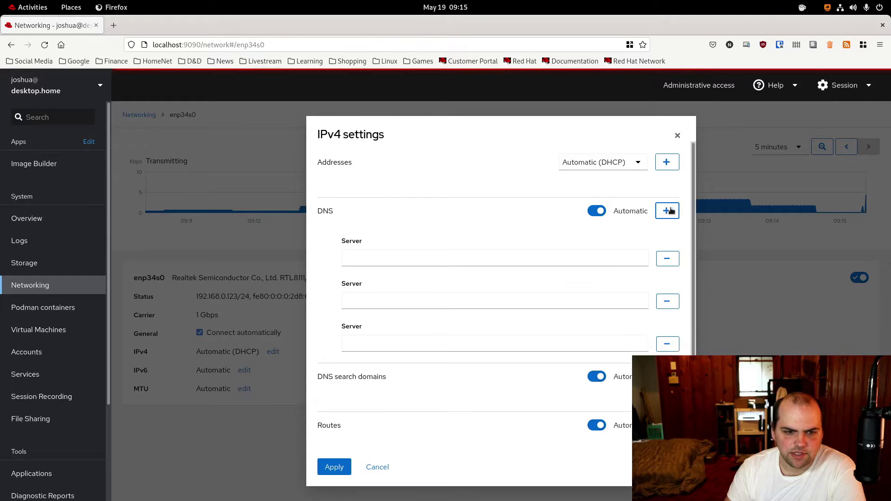
left_click(670, 211)
left_click(671, 210)
scroll(454, 287, "down", 5)
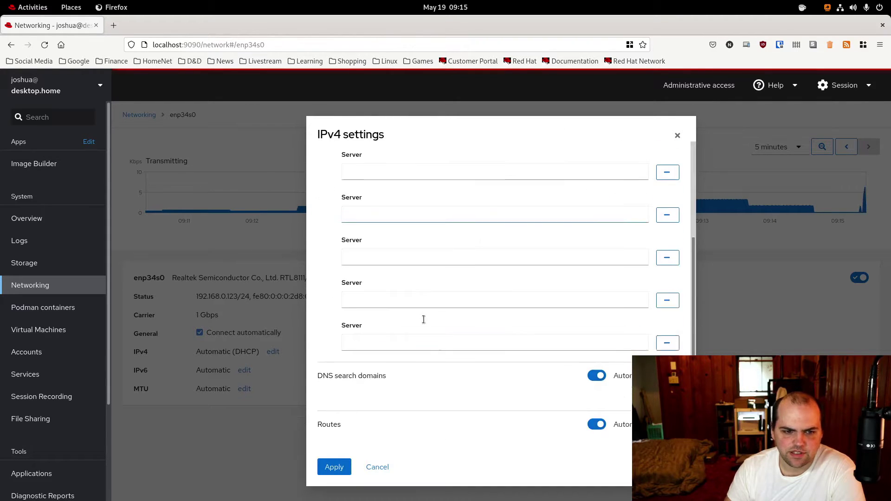
scroll(501, 302, "up", 5)
left_click(669, 238)
left_click(670, 238)
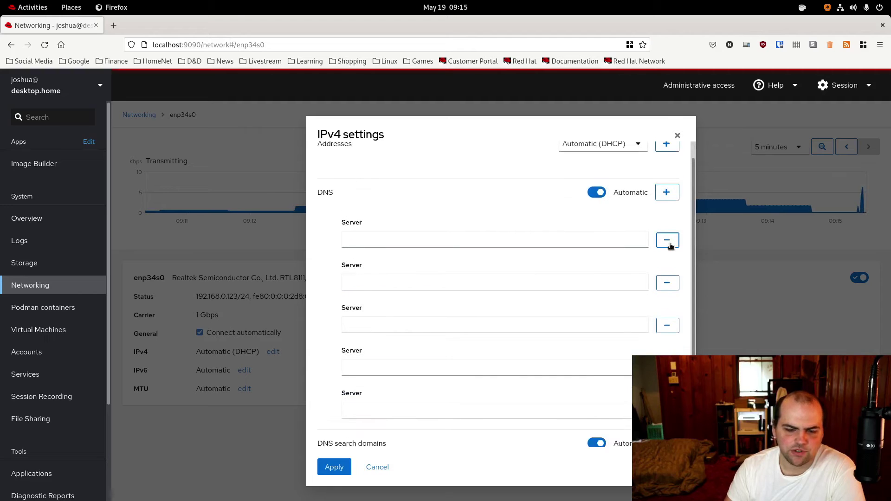
left_click(668, 243)
left_click(672, 253)
left_click(673, 260)
left_click(671, 263)
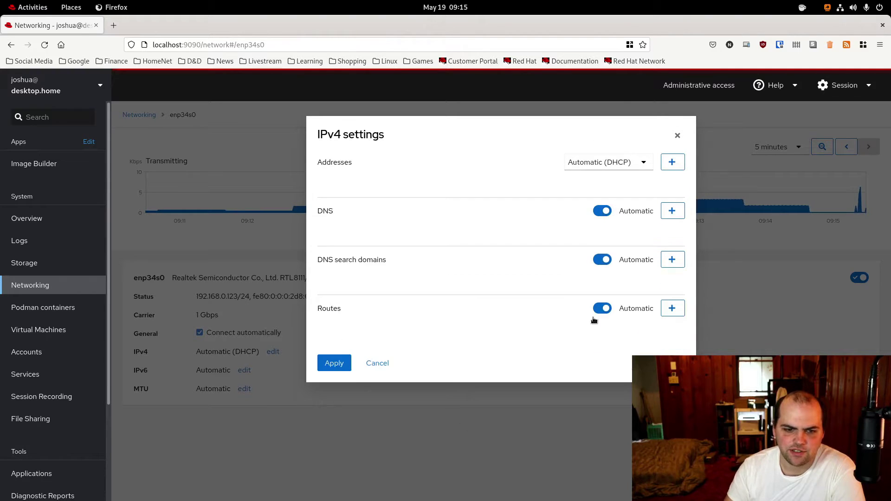
- Add four blank DNS search domain entries to the IPv4 settings, and remove all of them again
left_click(678, 261)
left_click(679, 263)
left_click(679, 263)
left_click(679, 263)
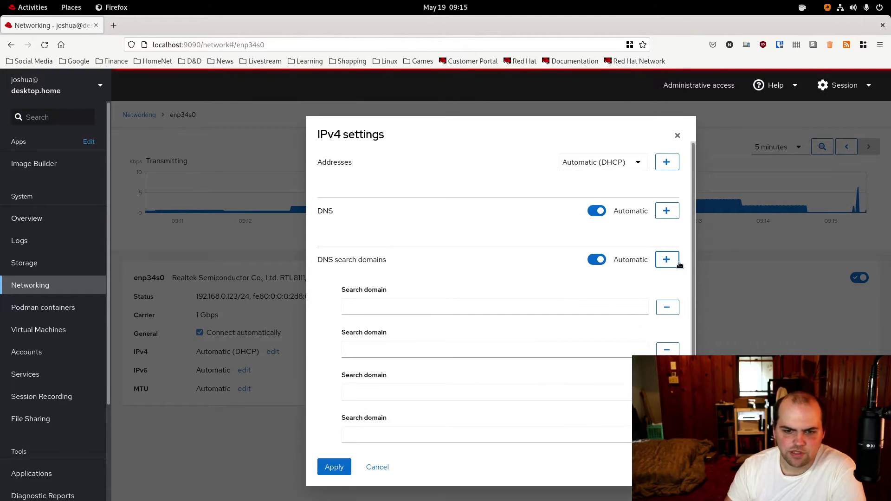
left_click(668, 308)
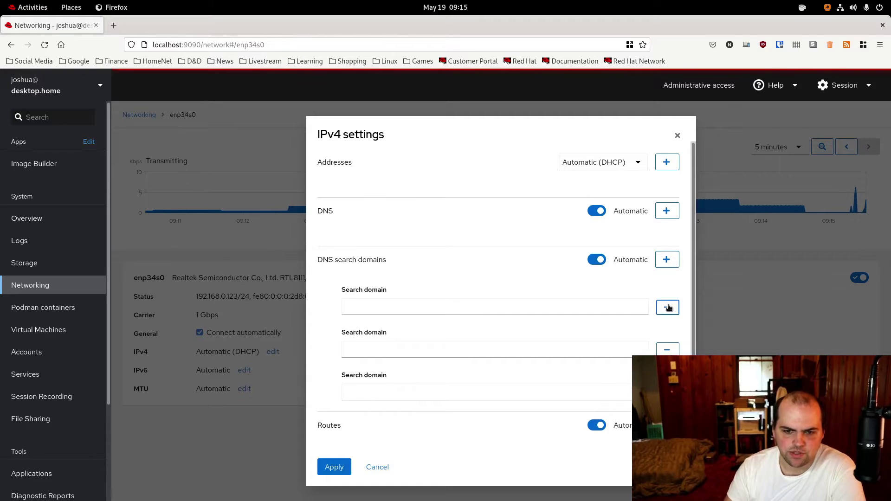
left_click(669, 308)
left_click(668, 307)
left_click(668, 307)
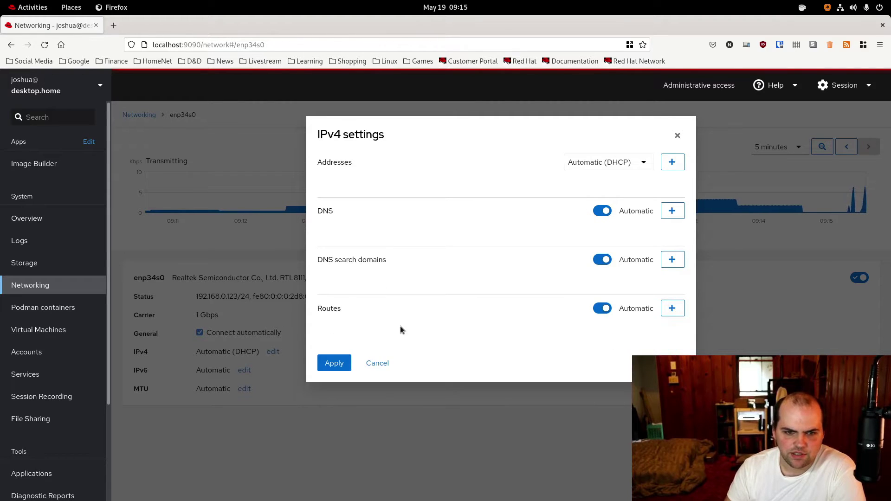
- Switch IPv4 addressing to Manual to view its address, netmask and gateway fields, and close the settings without applying
left_click(622, 167)
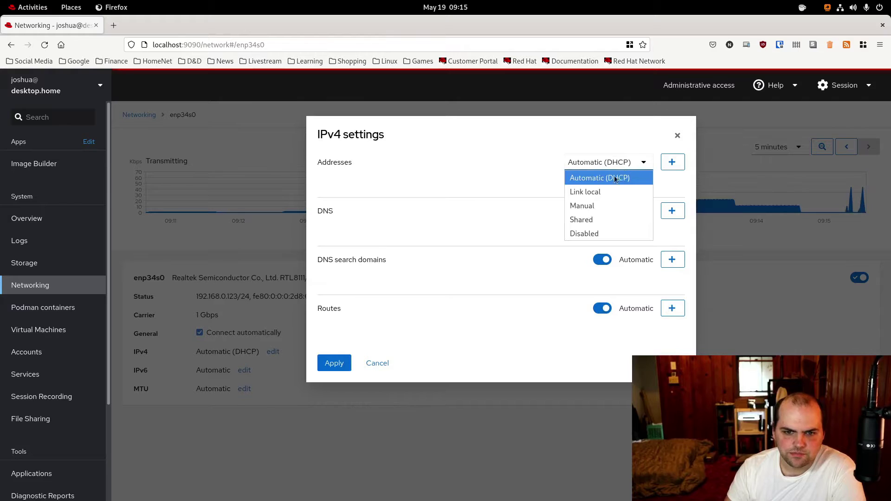
left_click(602, 208)
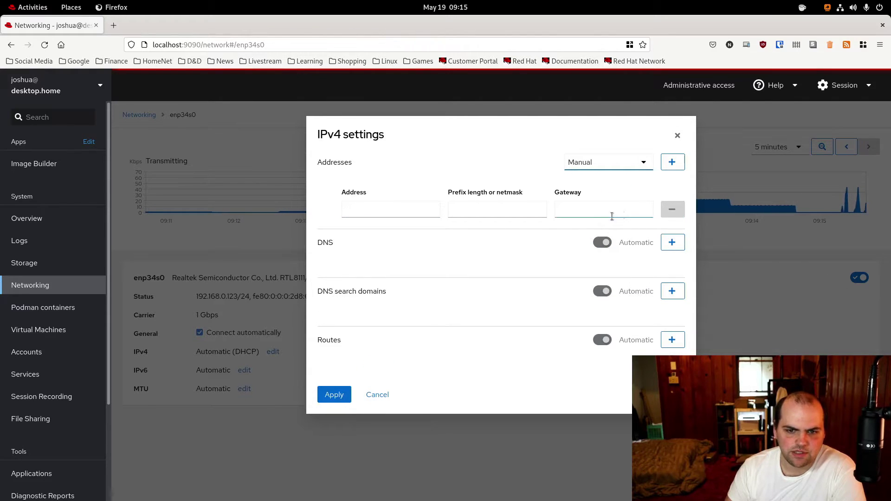
left_click(677, 135)
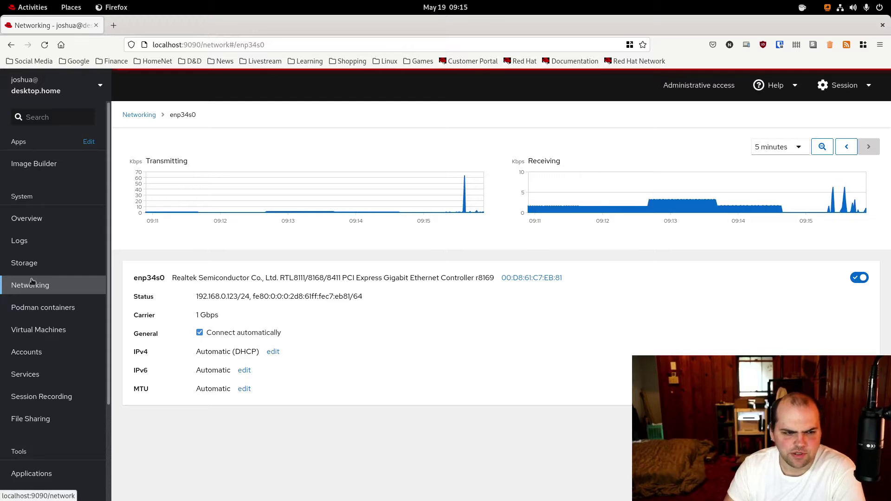
- Open the system logs and inspect the priority filter's options, keeping Error and above
left_click(26, 240)
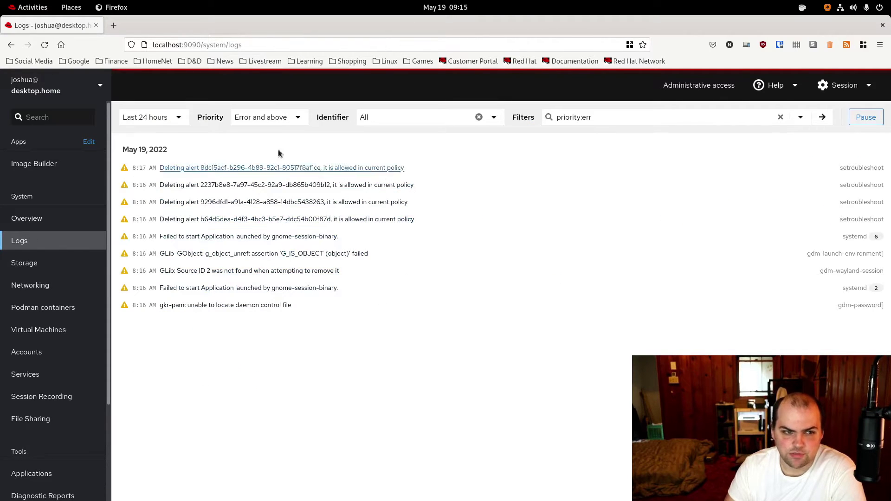
left_click(294, 122)
left_click(293, 122)
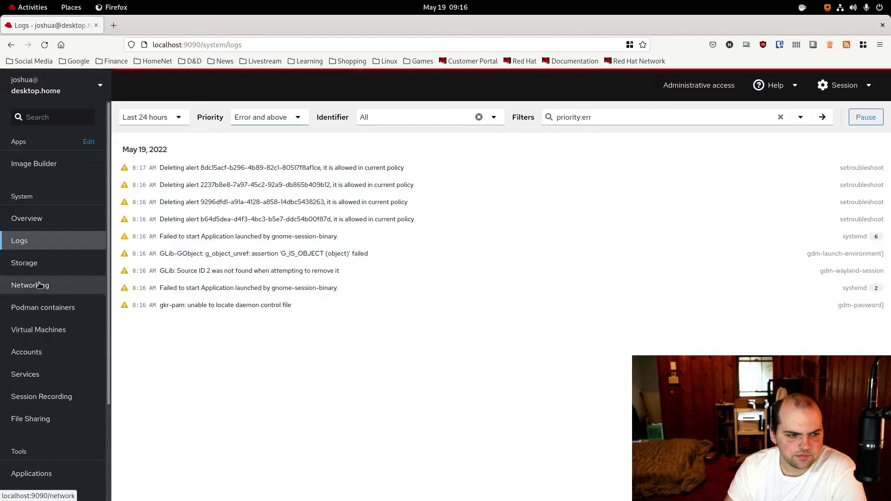
- Return to the Virtual Machines page and copy the service name "libvirt" from the inactive-service message
left_click(41, 329)
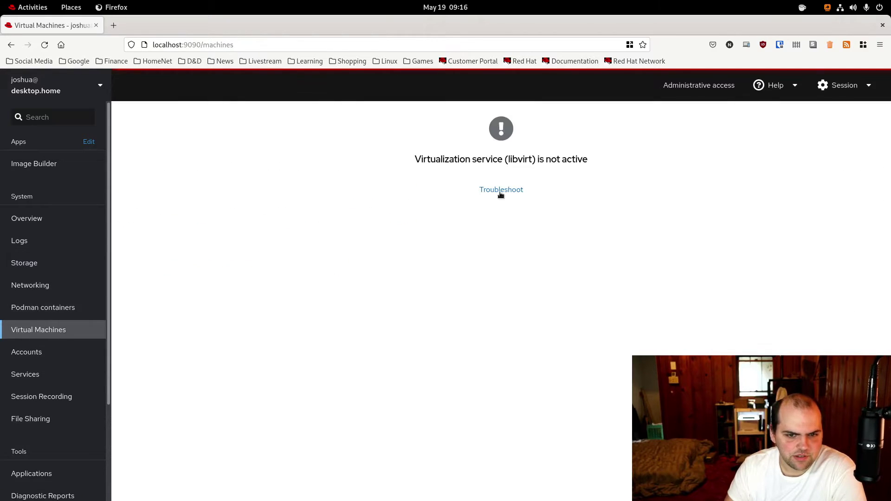
double_click(516, 160)
right_click(515, 160)
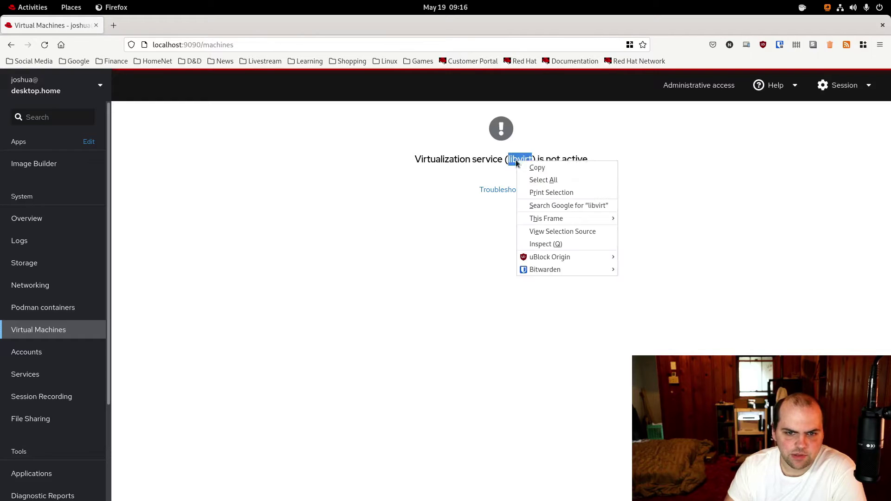
left_click(534, 168)
left_click(266, 187)
- Open a terminal, run "sudo systemctl enable --now libvirtd", and enter the sudo password
key("super")
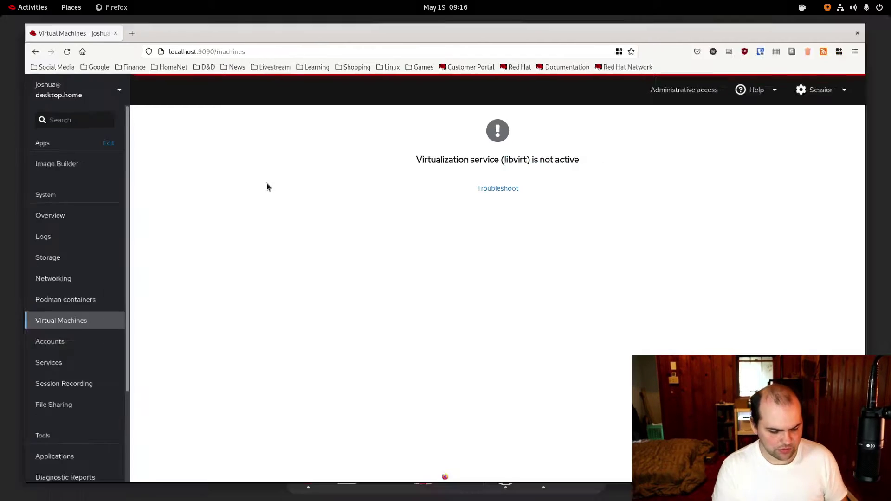
type("term")
key("Return")
type("s")
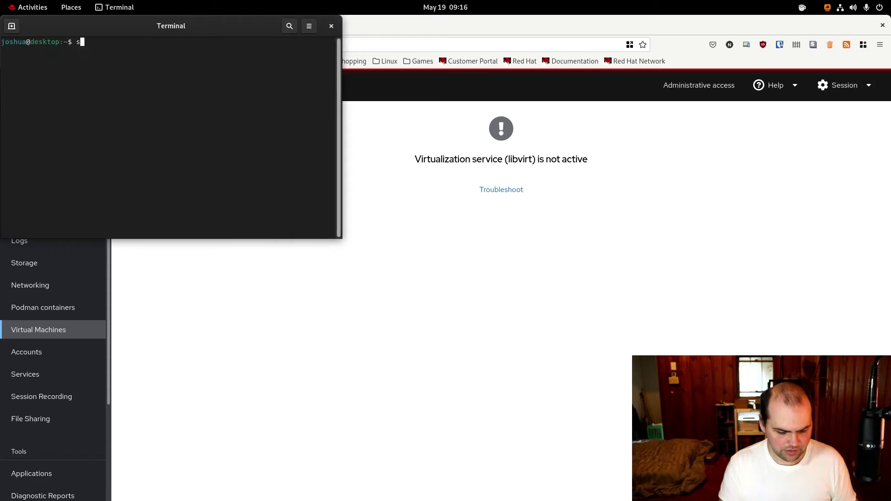
type("udo systemctl enable --no")
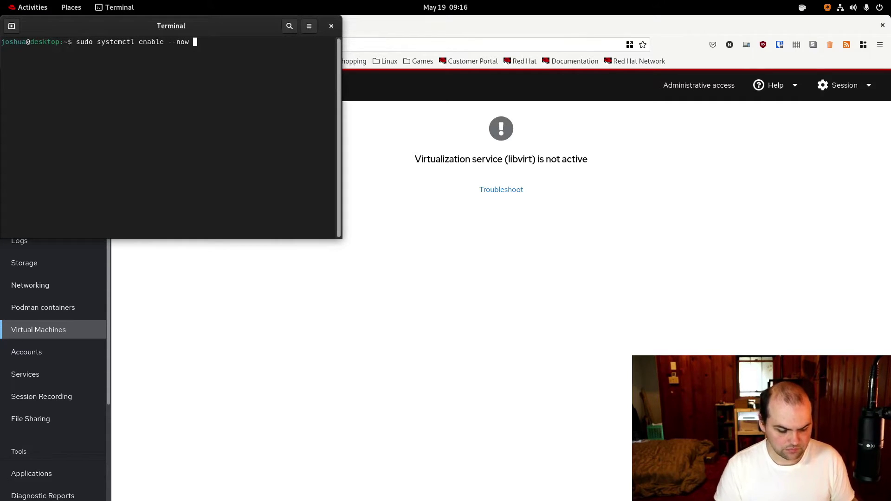
type("w")
key("ctrl+shift+v")
key("BackSpace")
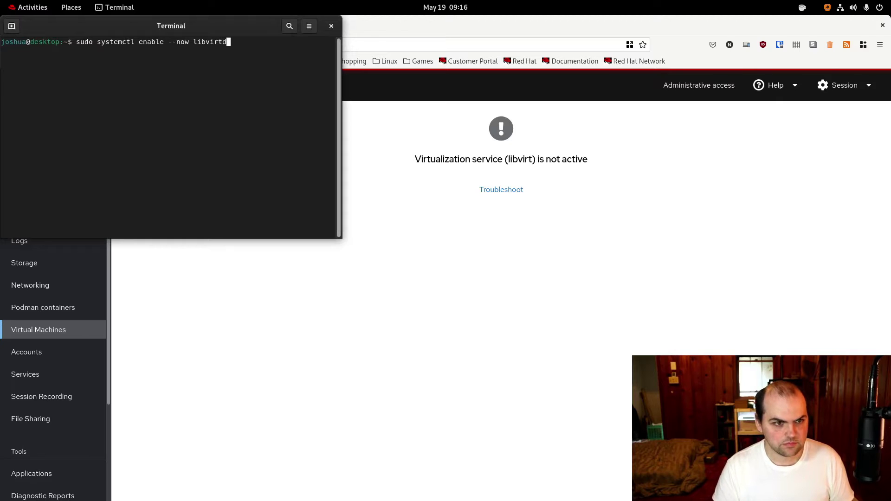
key("Return")
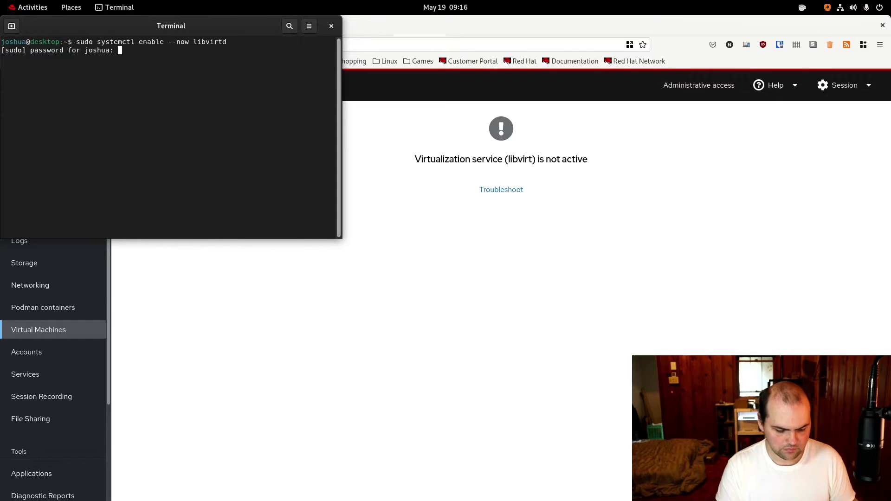
key("Return")
- Switch back to Firefox and reload the Virtual Machines page
key("alt+Tab")
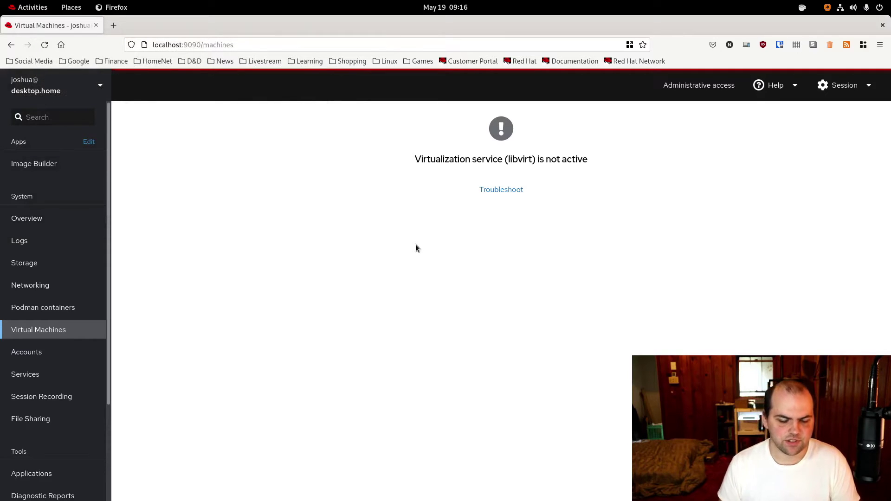
key("F5")
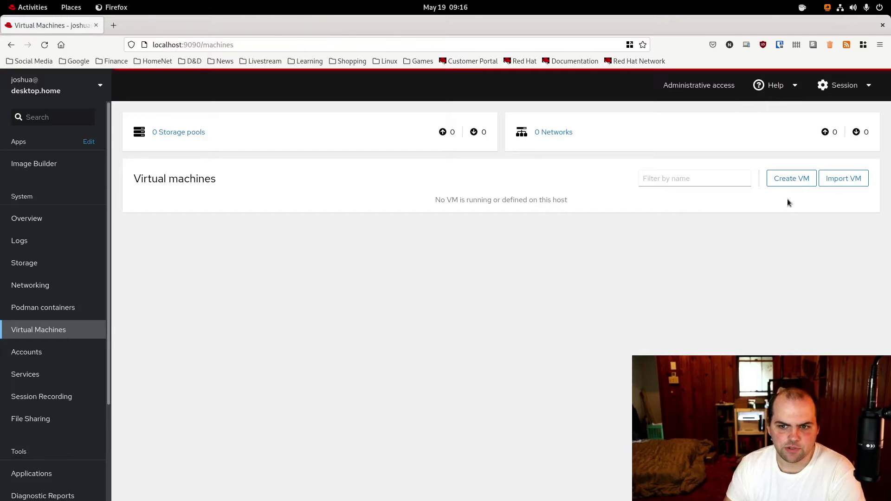
- Start a new virtual machine named "debian" with Debian 11 (bullseye) as the operating system to download
left_click(790, 179)
left_click(429, 157)
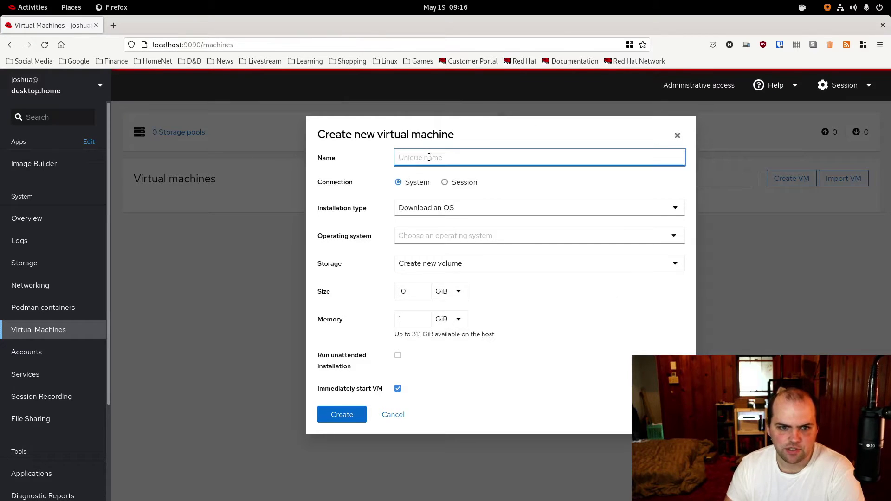
type("debian")
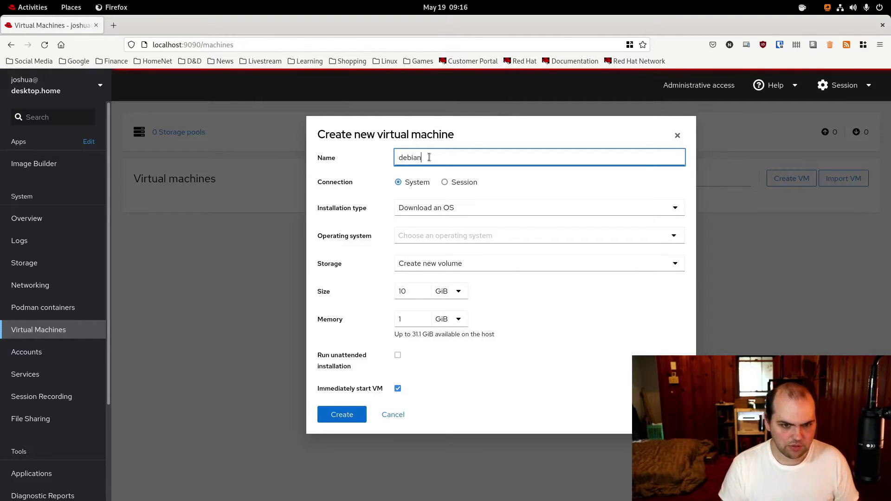
left_click(459, 238)
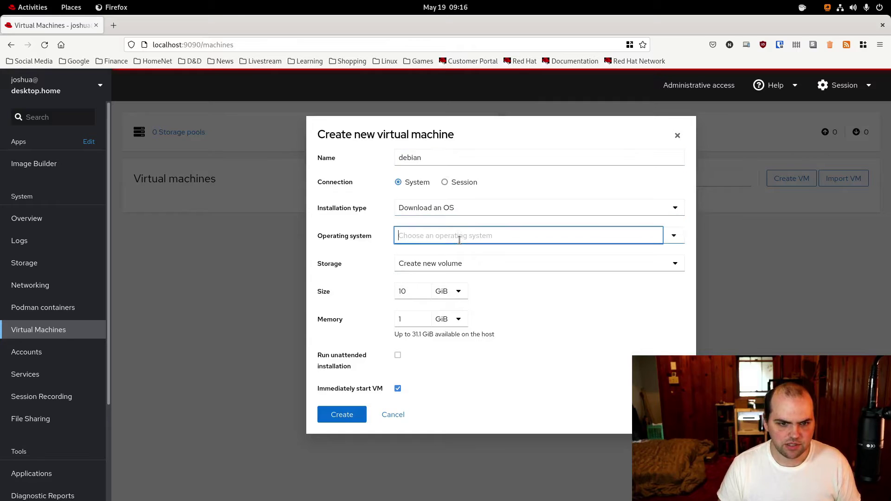
type("deb")
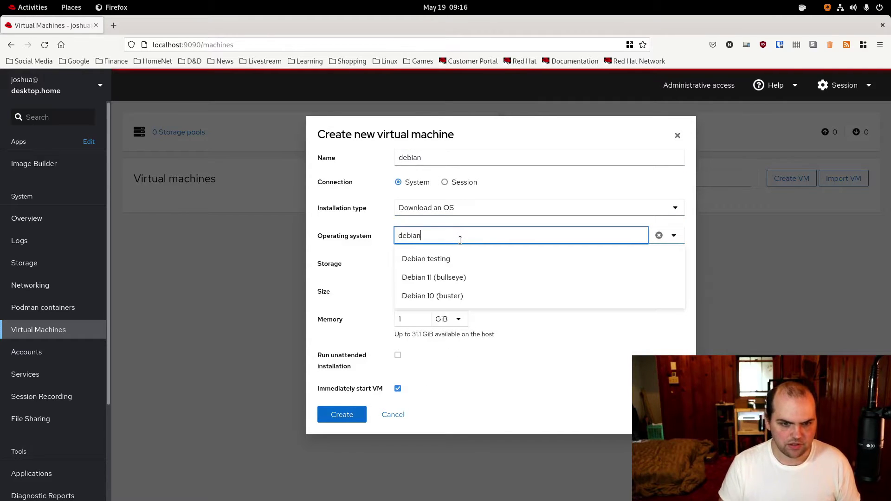
type("ian")
left_click(464, 279)
- Keep the VM's storage as Create new volume and set its size to 20 GiB
left_click(453, 263)
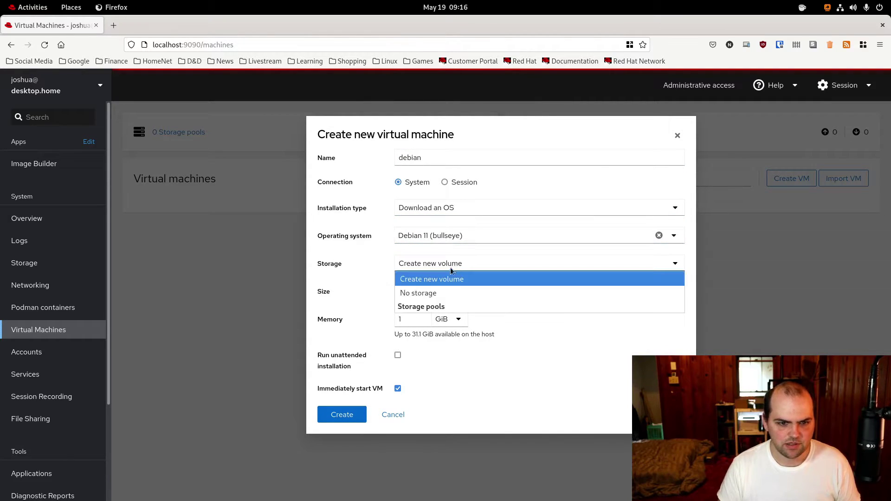
left_click(450, 278)
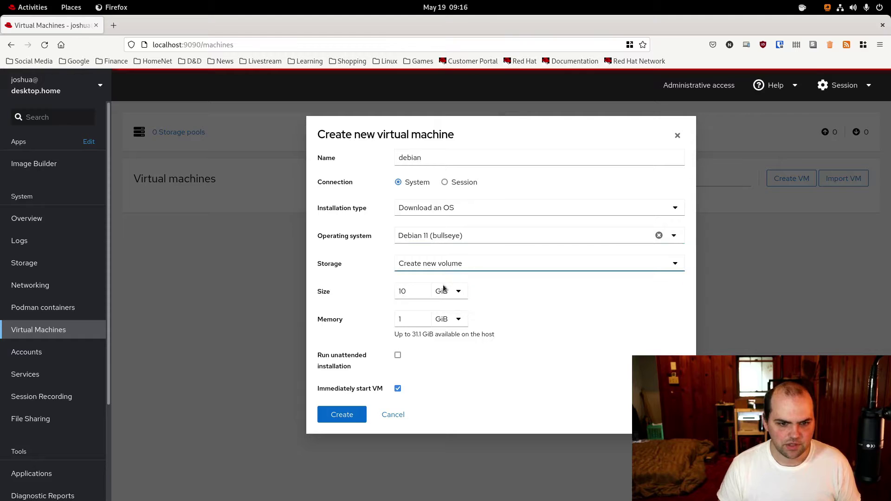
left_click(411, 291)
key("BackSpace")
key("BackSpace")
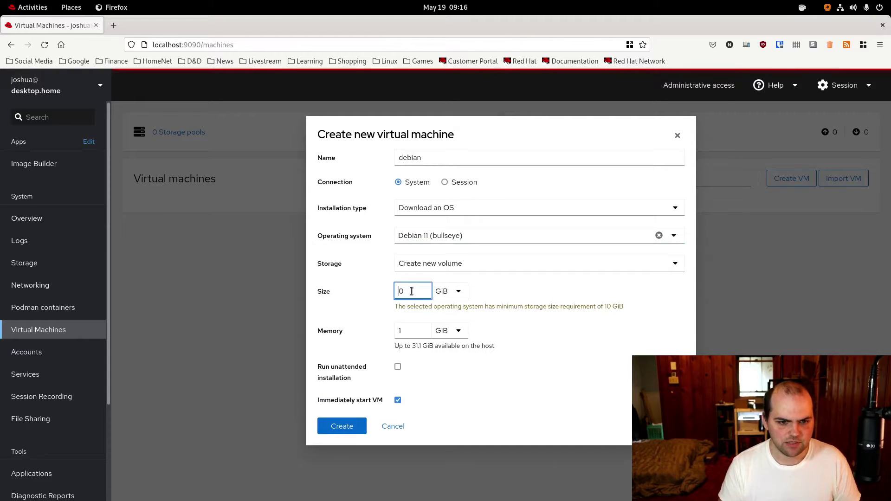
type("20")
- Enable unattended installation with the Server profile and enter the root password, user login and user password
left_click(397, 356)
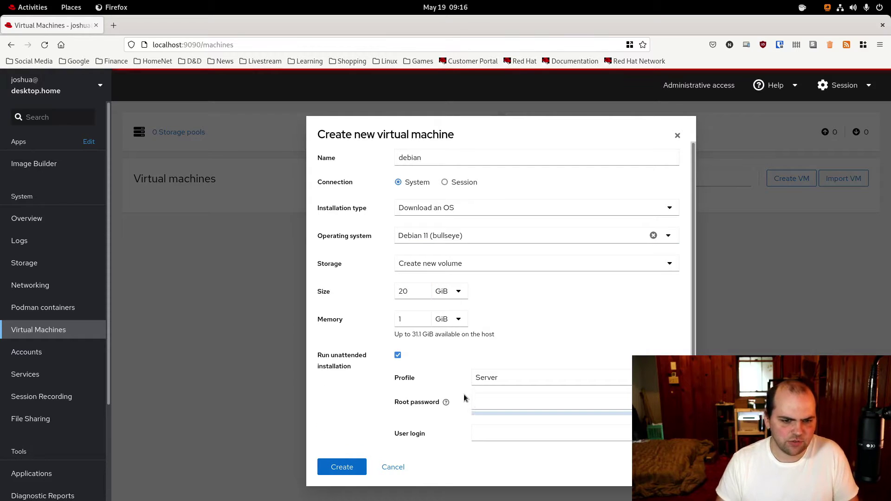
left_click(494, 378)
left_click(493, 379)
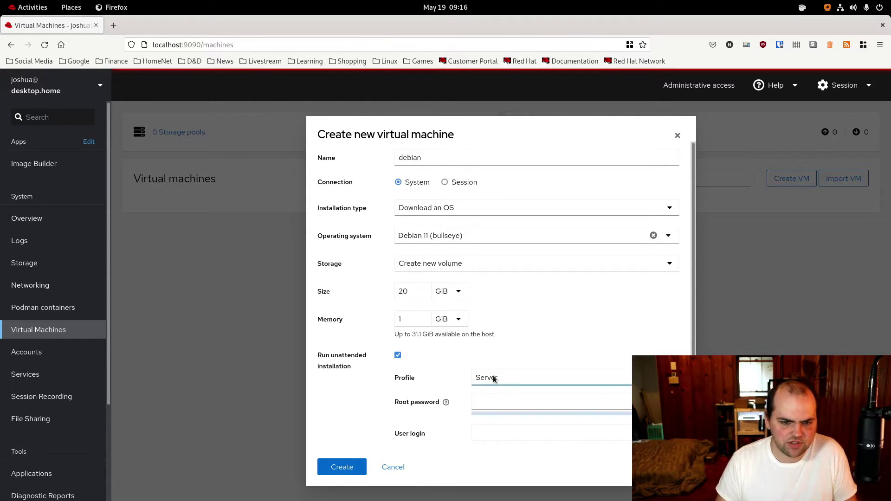
left_click(495, 401)
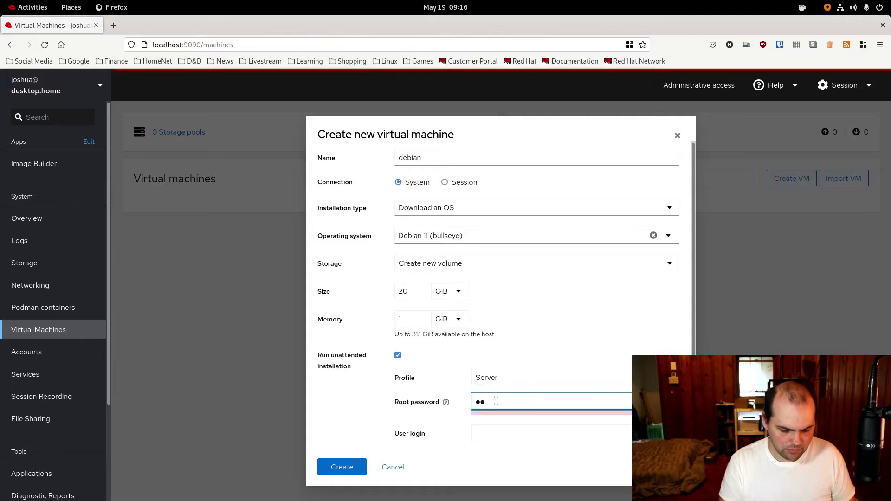
key("Tab")
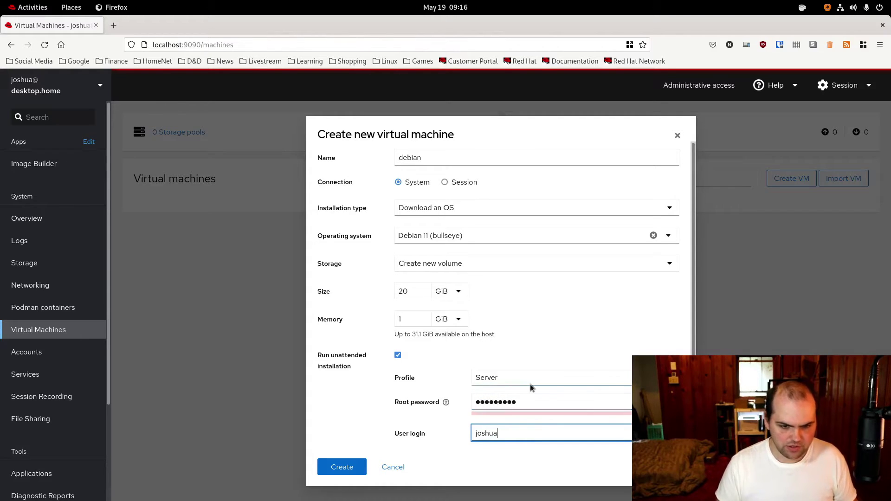
scroll(499, 408, "down", 2)
left_click(502, 404)
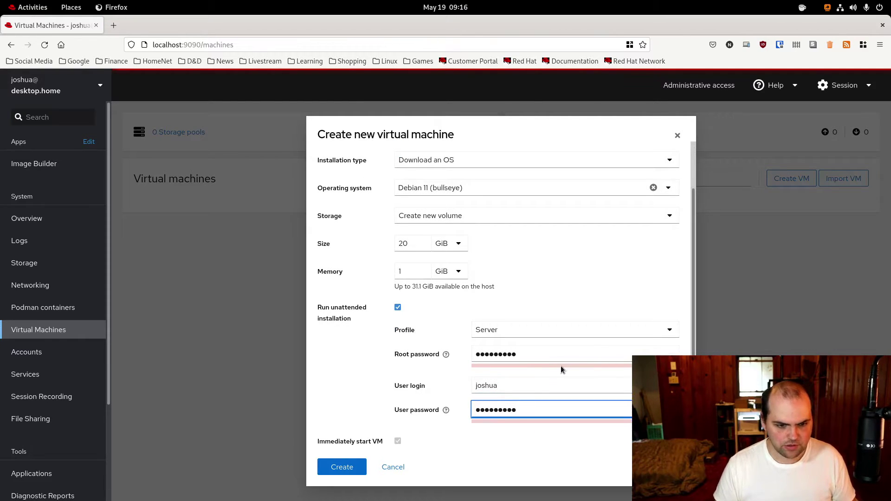
- Try to create the VM, read the notification's details, and dismiss it
key("Tab")
key("Return")
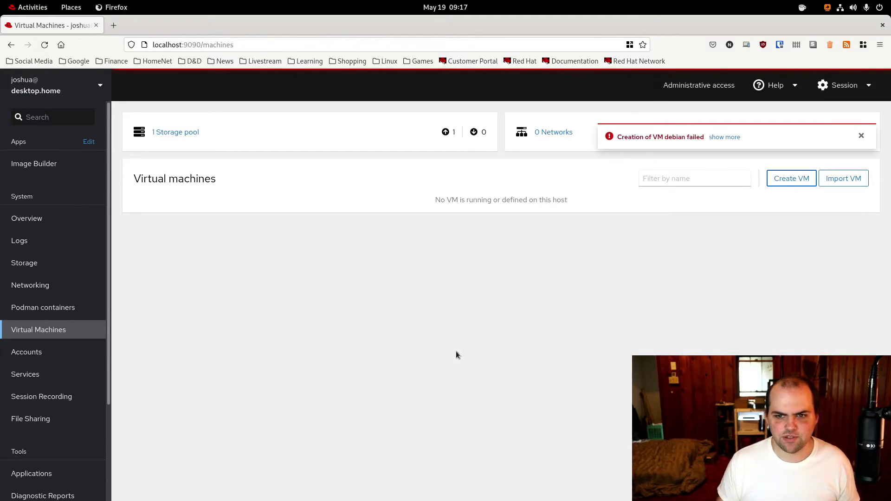
left_click(723, 137)
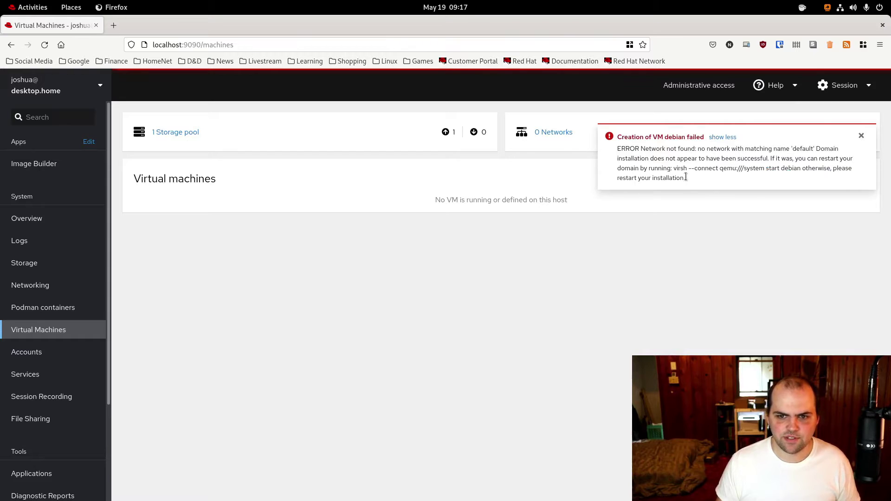
left_click(861, 135)
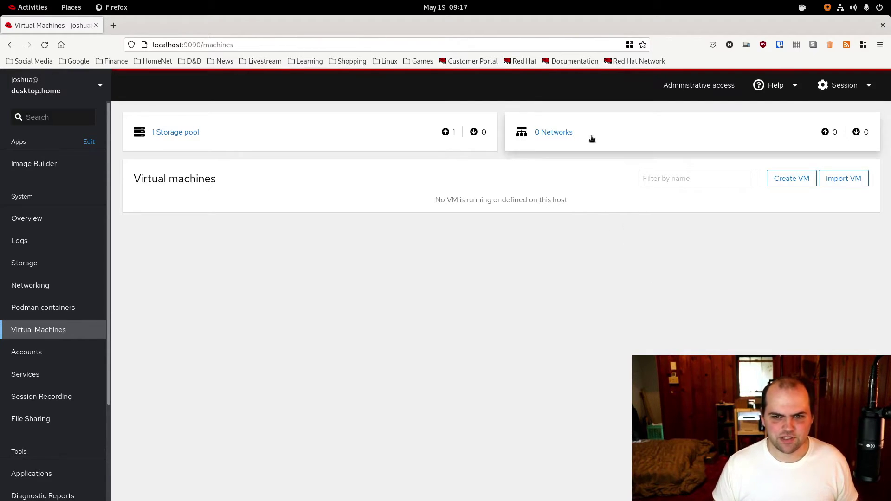
- Start a new virtual network named "virtnet" from the virtual machine networks list
left_click(564, 132)
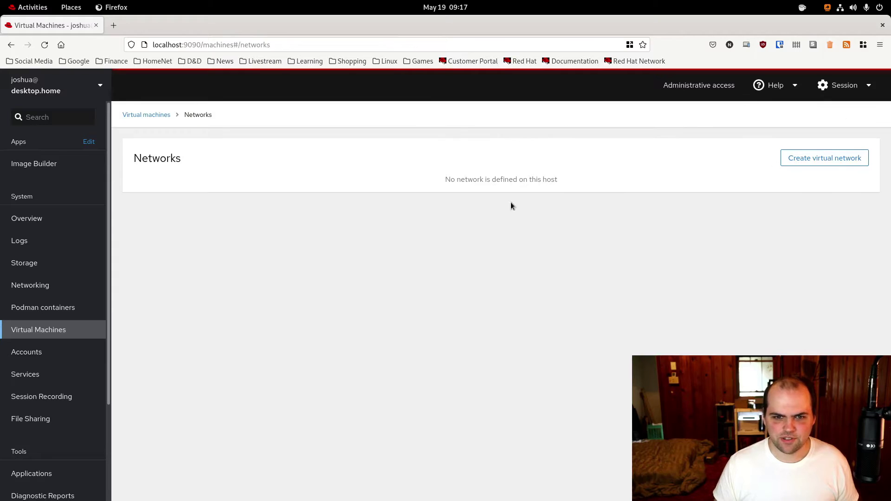
left_click(817, 163)
left_click(444, 179)
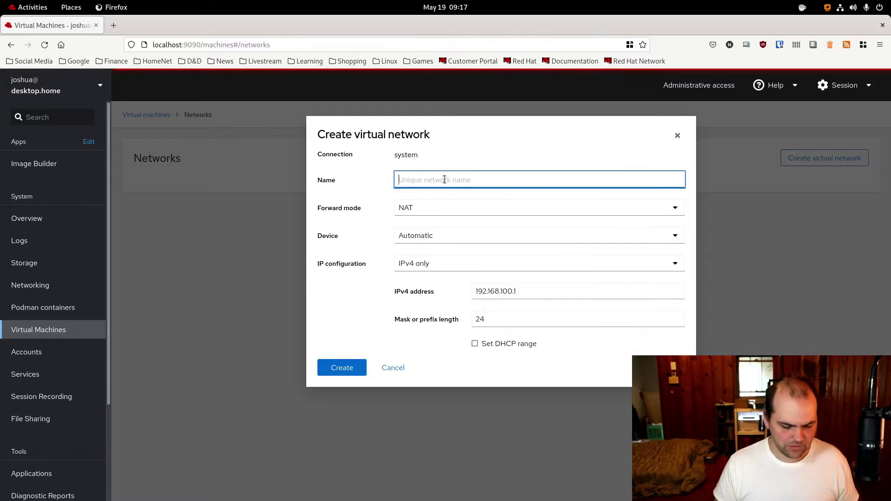
type("virt")
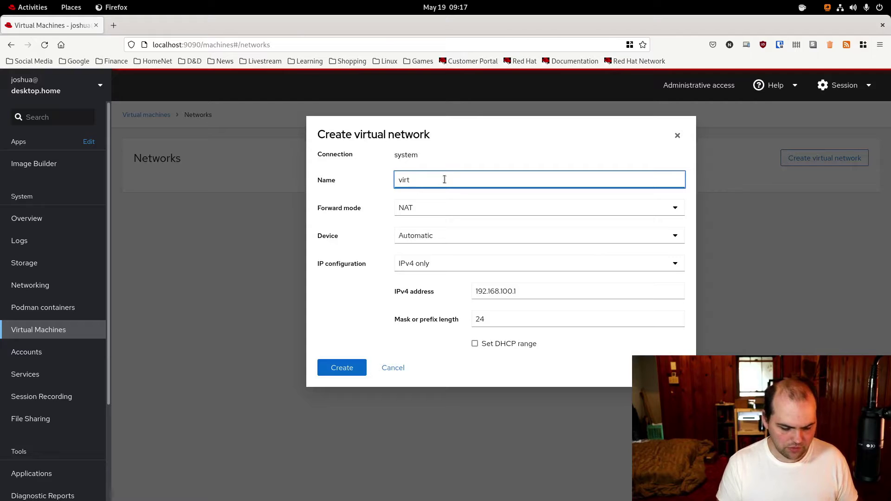
type("net")
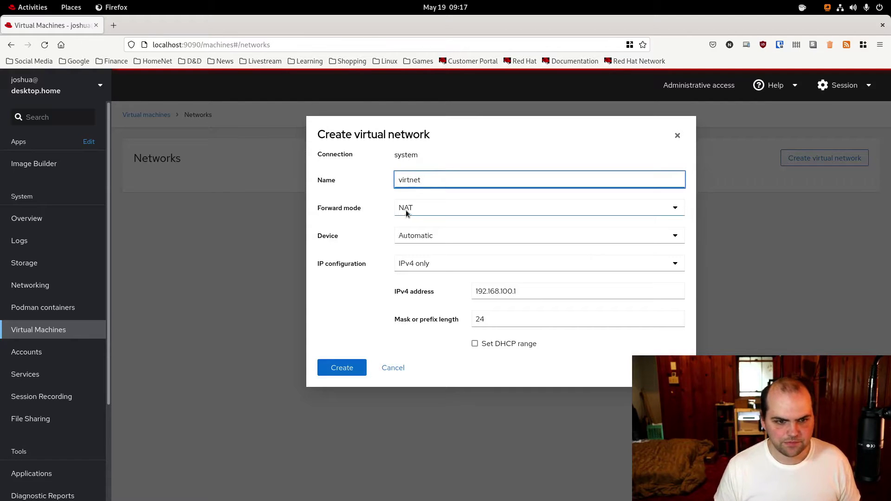
- Keep NAT forwarding, set the device to enp34s0, and create and activate the network
left_click(412, 208)
left_click(413, 223)
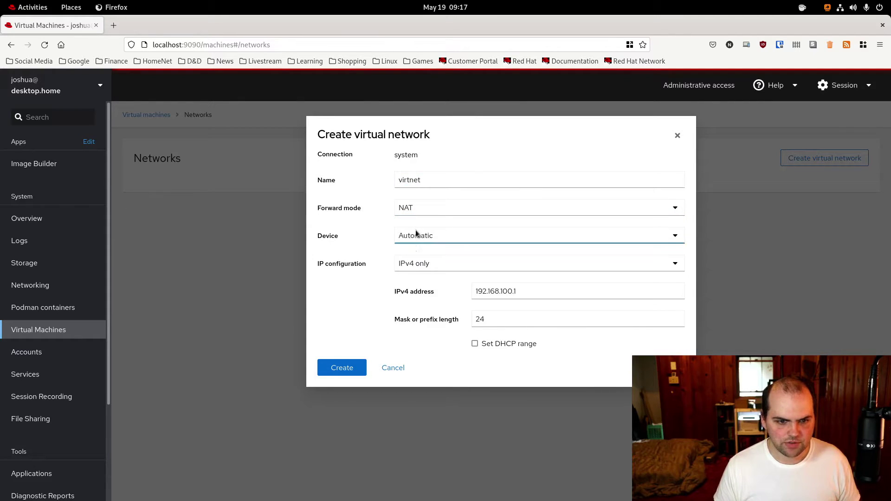
left_click(427, 237)
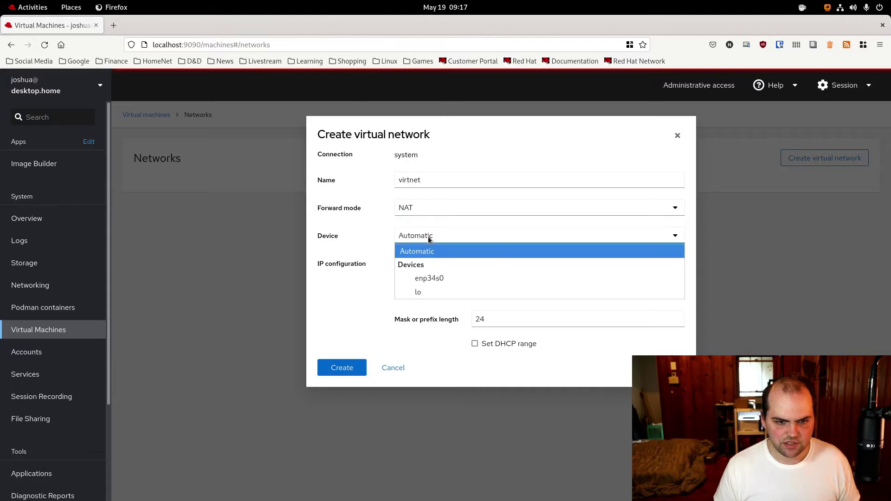
left_click(445, 279)
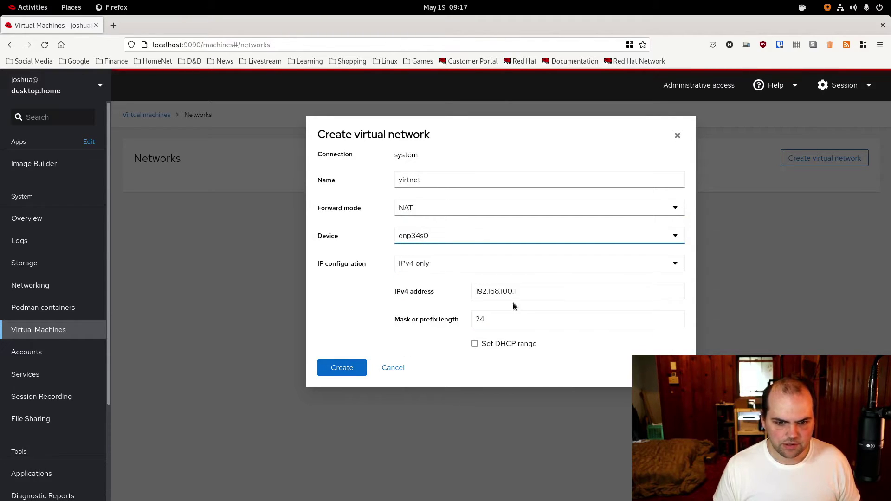
left_click(341, 368)
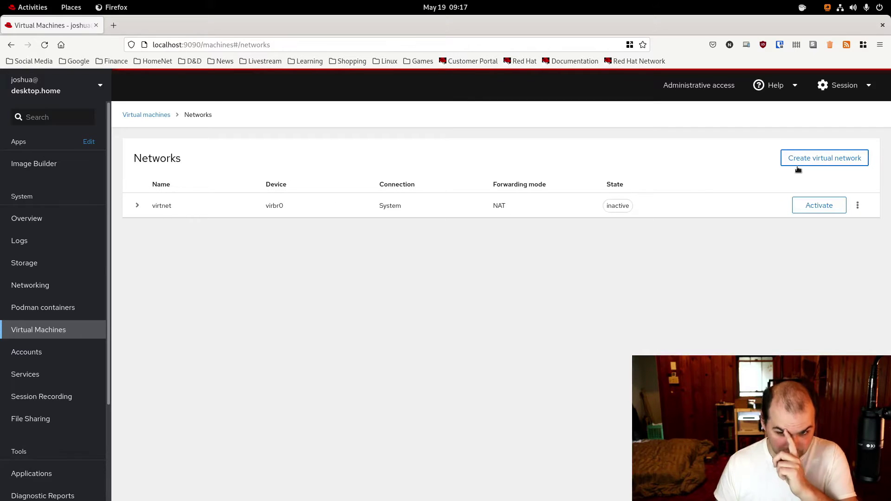
left_click(812, 205)
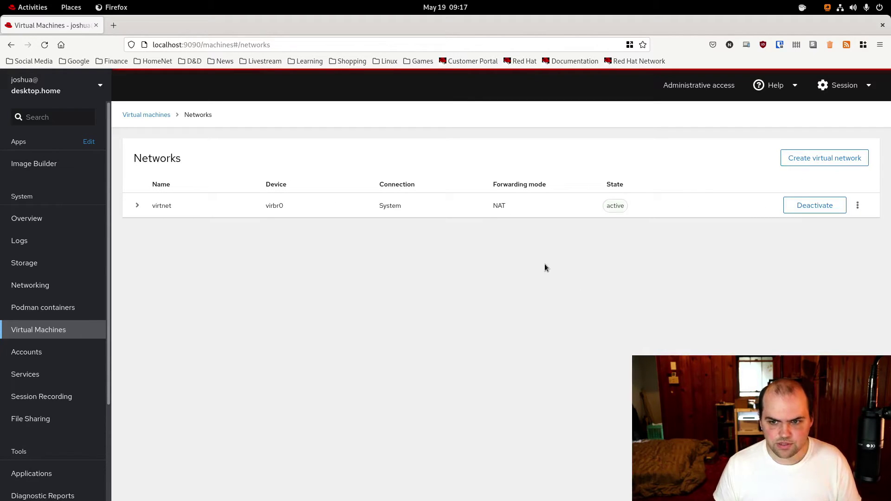
- Return to the virtual machines list and start another VM named "debian" using Debian 11 (bullseye)
left_click(157, 115)
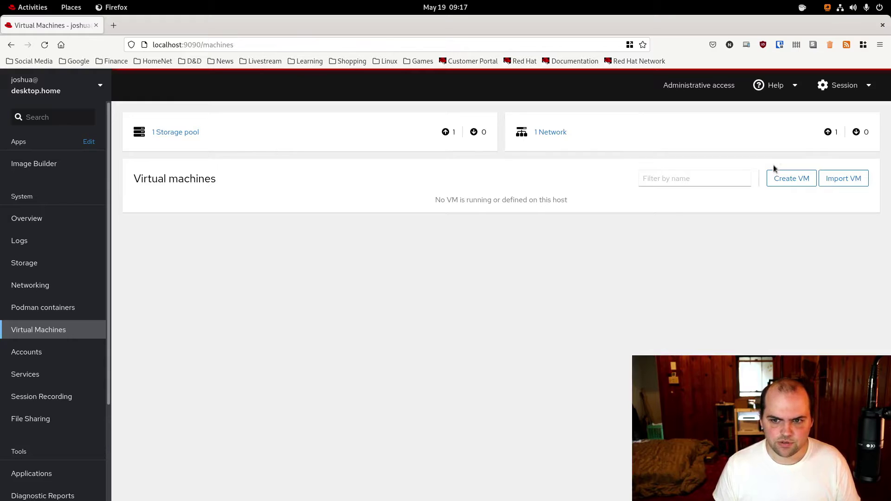
left_click(792, 178)
left_click(461, 160)
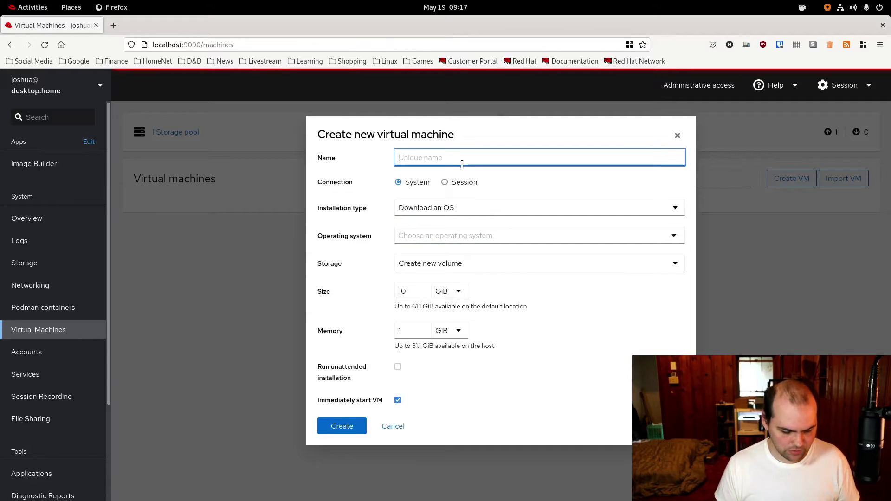
type("debian")
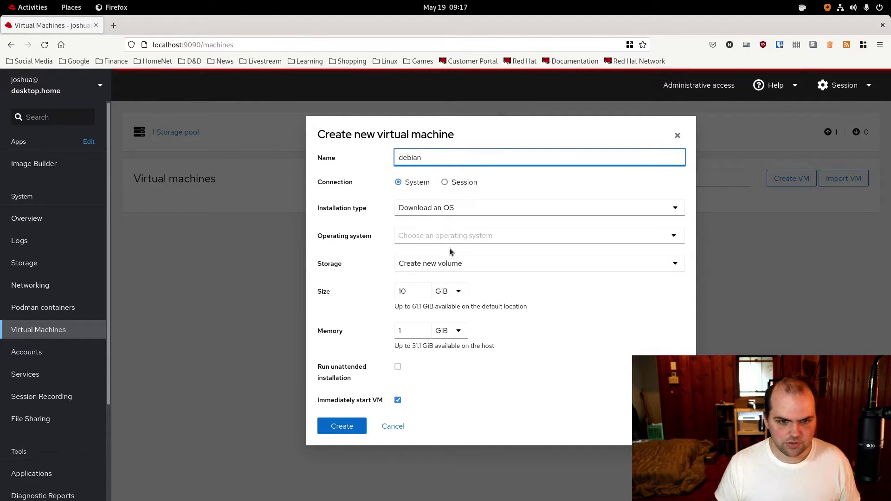
left_click(450, 232)
type("deb")
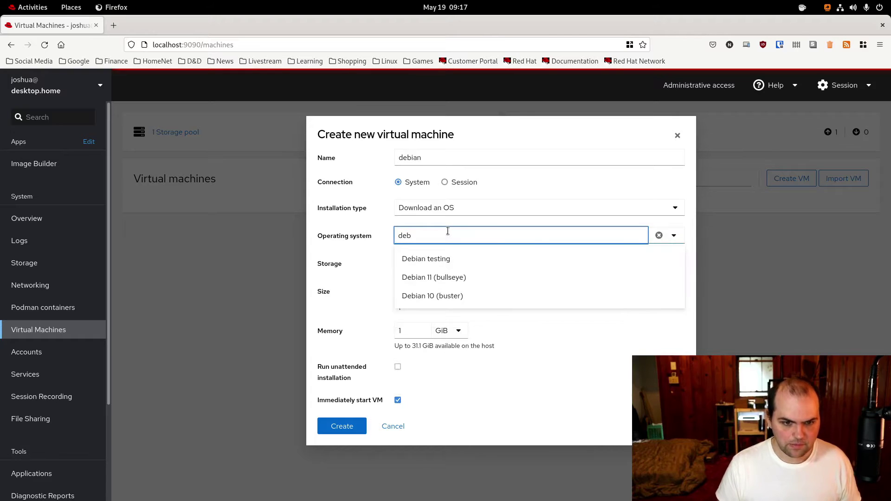
left_click(463, 277)
- Choose Create new volume as the new VM's storage with a size of 20 GiB
left_click(441, 264)
left_click(432, 279)
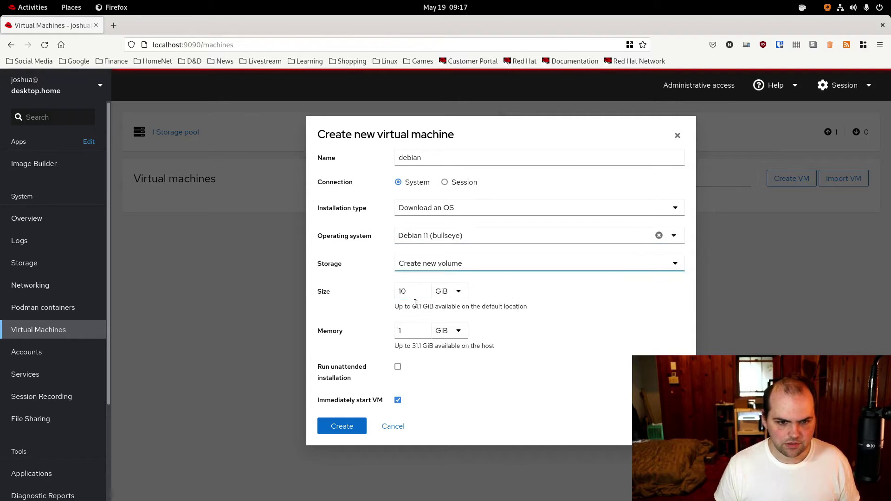
left_click(409, 292)
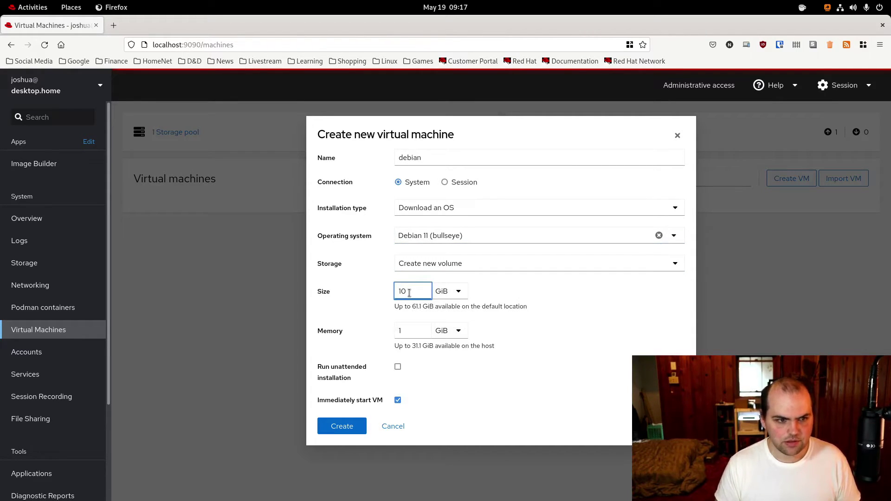
- Enable the unattended installation and fill in the root password, user login and user password
left_click(397, 368)
scroll(417, 362, "down", 3)
left_click(511, 348)
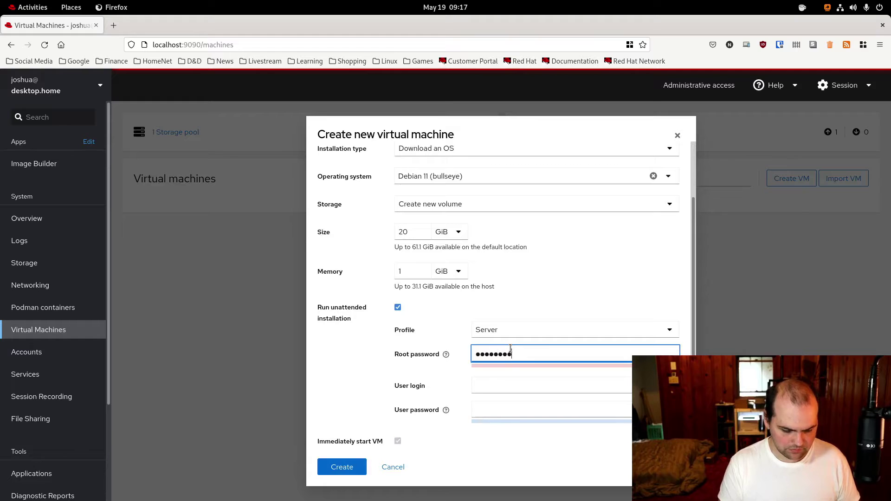
key("Tab")
type("josh")
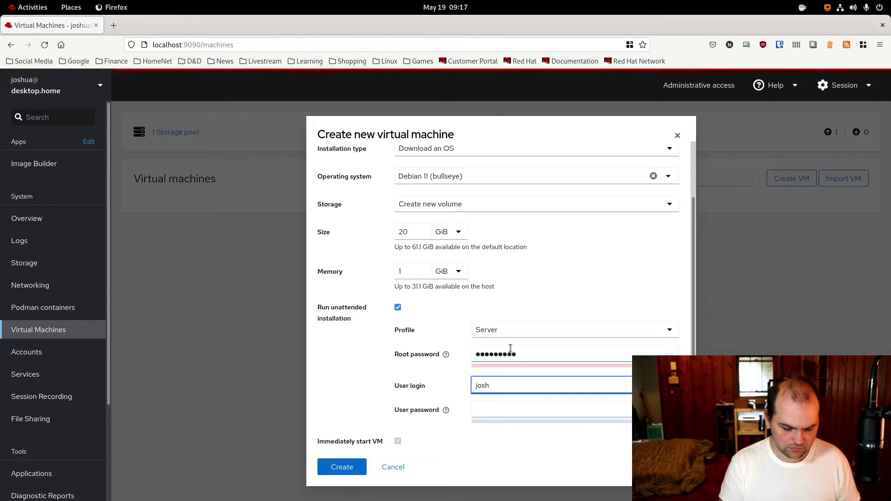
type("ua")
key("Tab")
key("Tab")
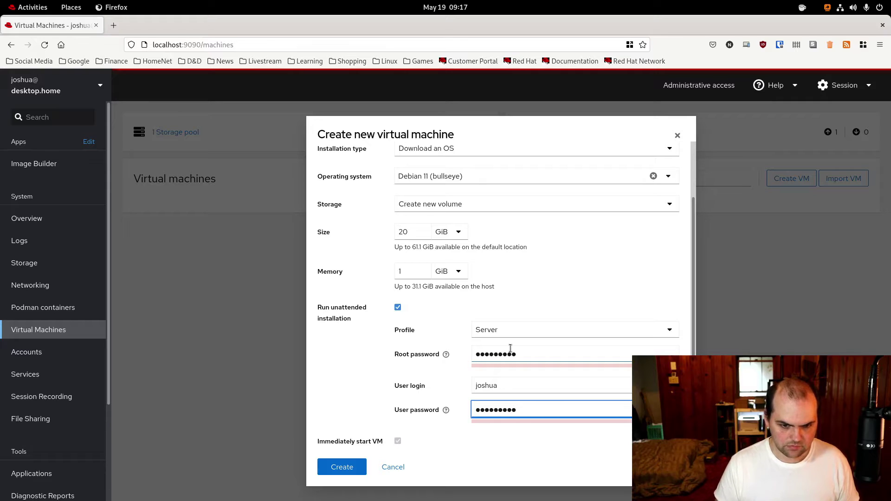
- Try to create the "debian" VM again and expand the notification's details
left_click(345, 468)
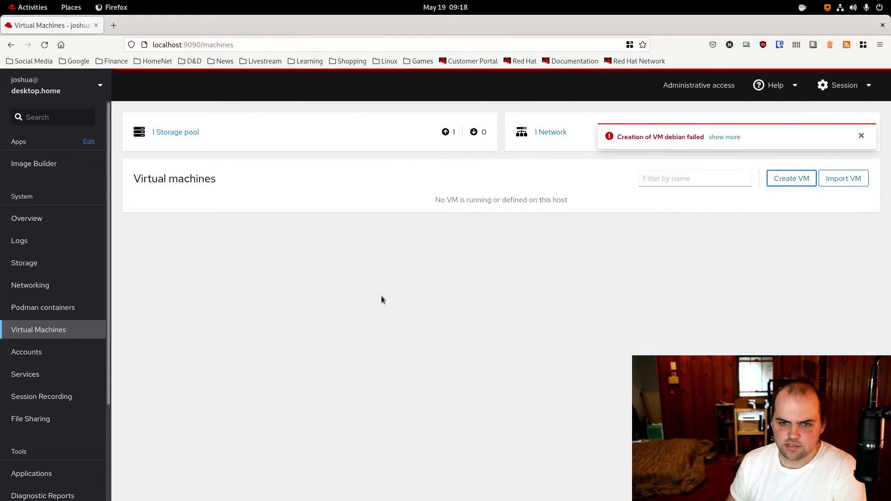
left_click(729, 137)
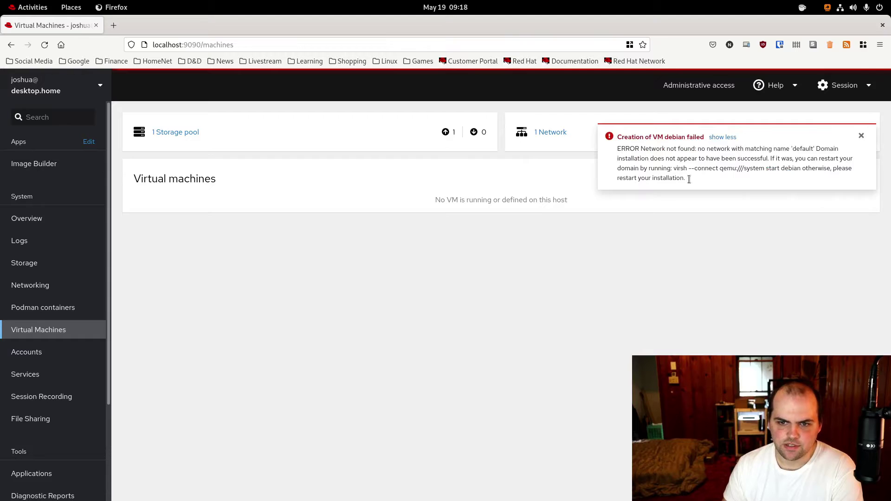
- Read through the notification's error text and copy its suggested command "virsh --connect qemu:///system start debian"
left_click_drag(667, 149, 816, 168)
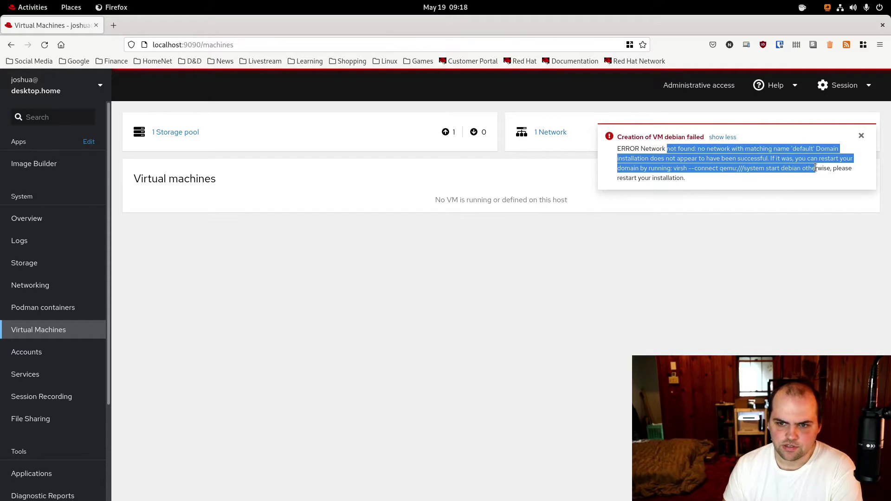
left_click(719, 184)
left_click_drag(673, 168, 800, 167)
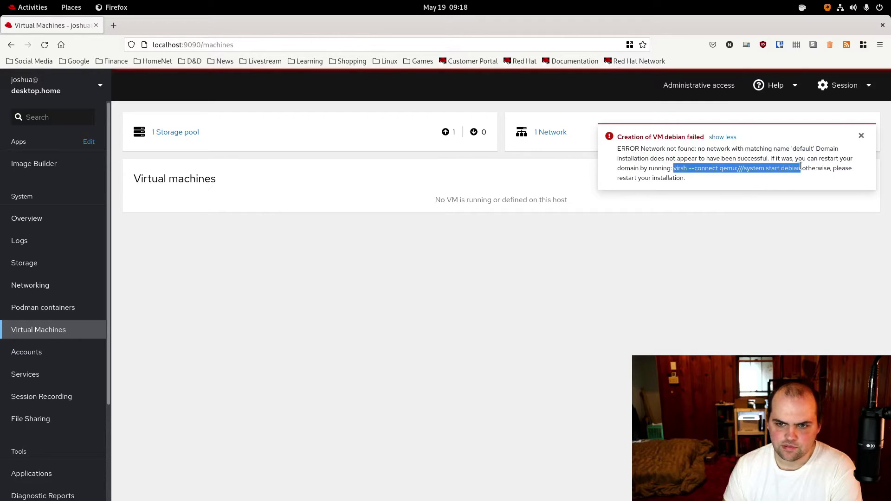
right_click(777, 172)
left_click(792, 176)
left_click(473, 274)
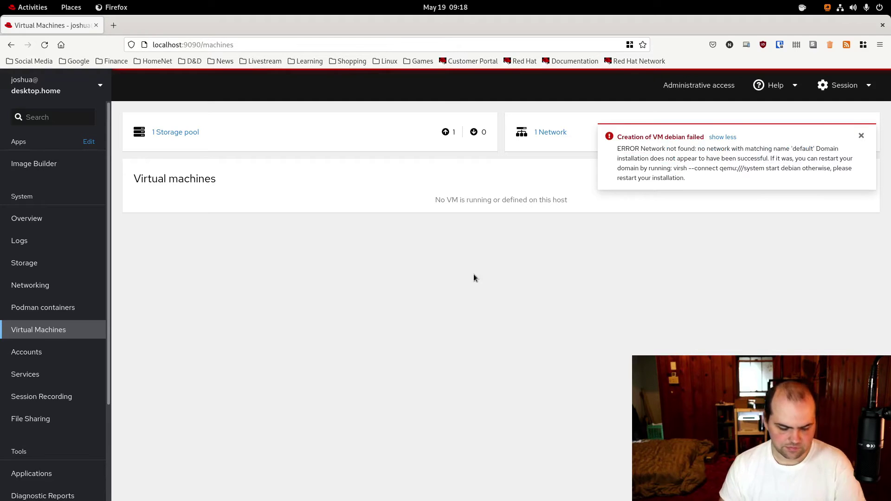
- Open Terminal and try running "sudo virsh --connect qemu:///system start debian", authenticating with the account password
key("super")
type("term")
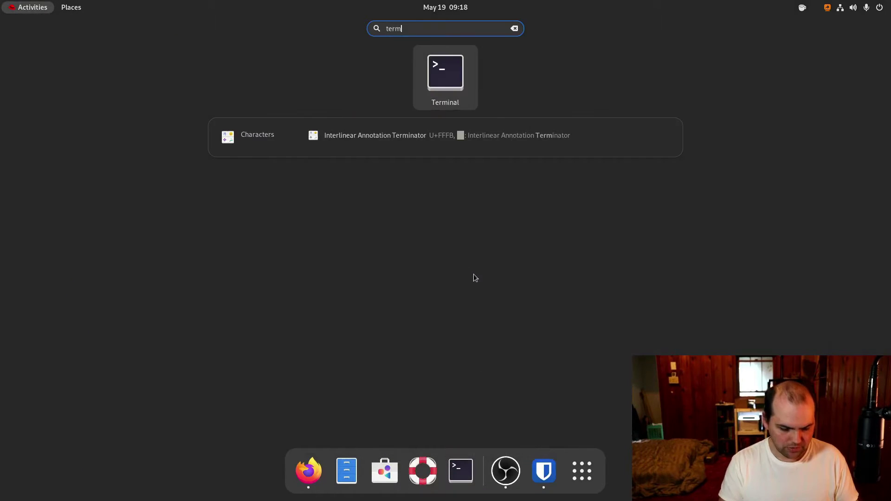
key("Return")
key("Home")
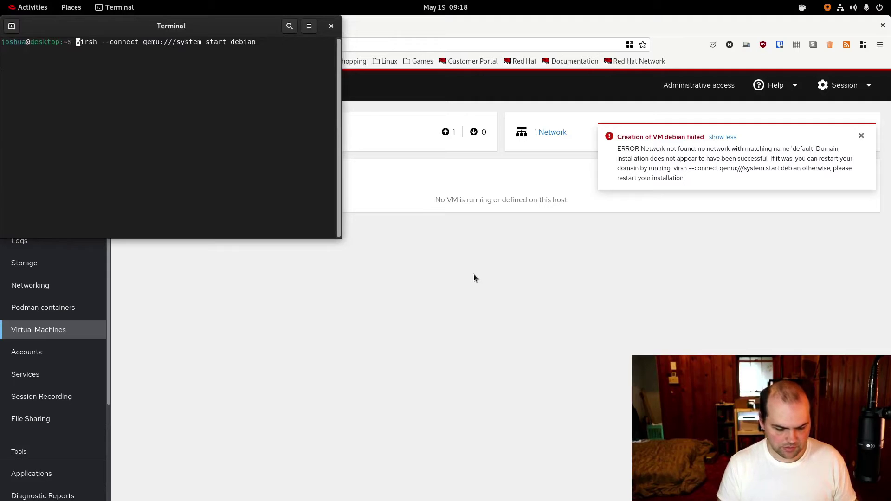
type("sudo")
key("Return")
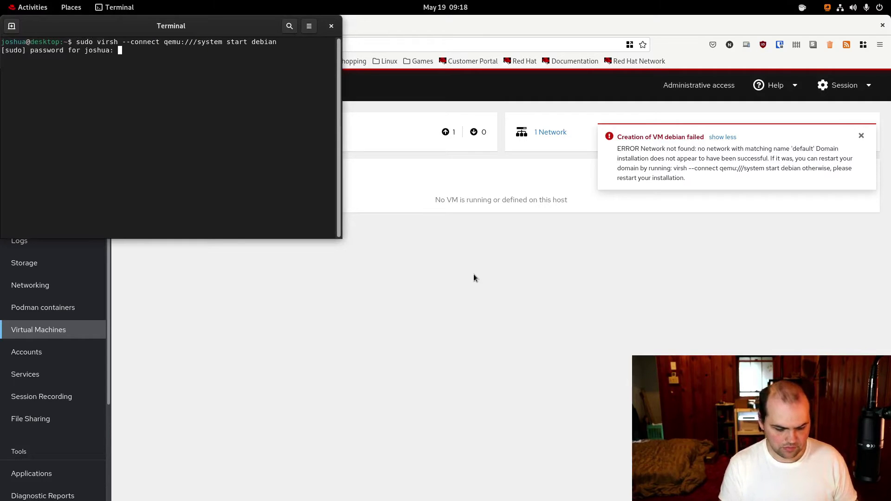
key("Return")
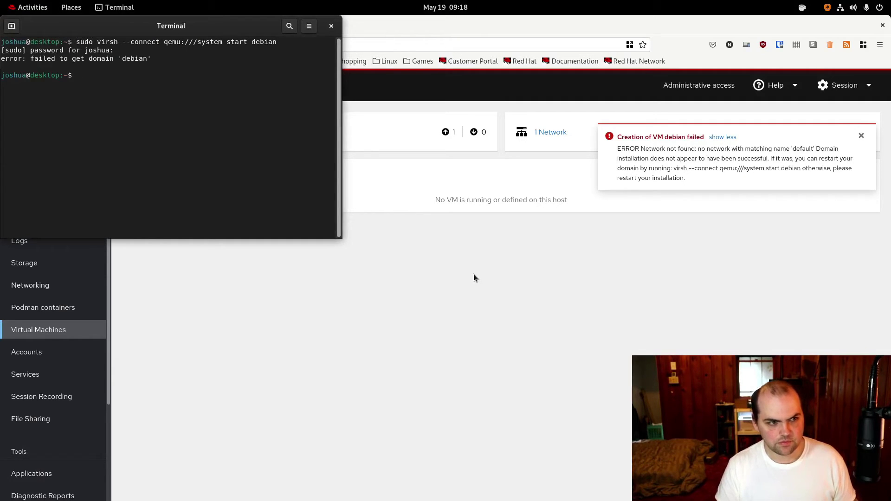
- Return to Firefox to dismiss the VM creation notification, and look at the new account form under Accounts
left_click(474, 274)
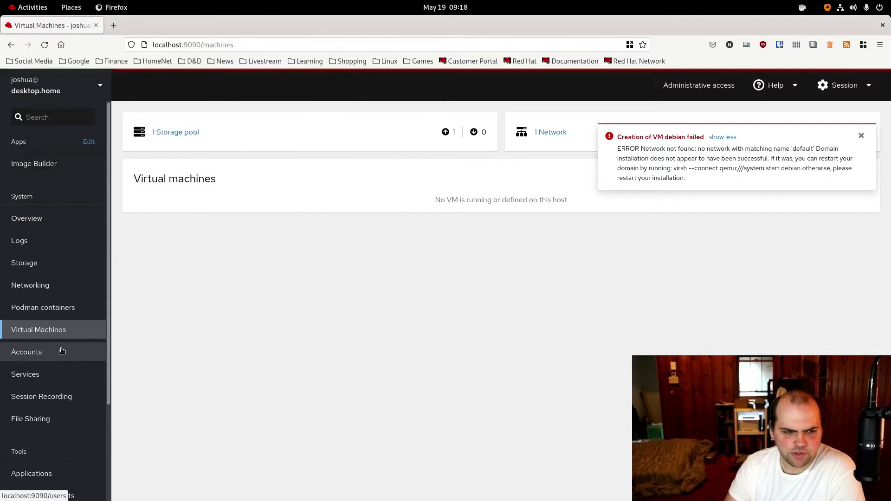
left_click(861, 136)
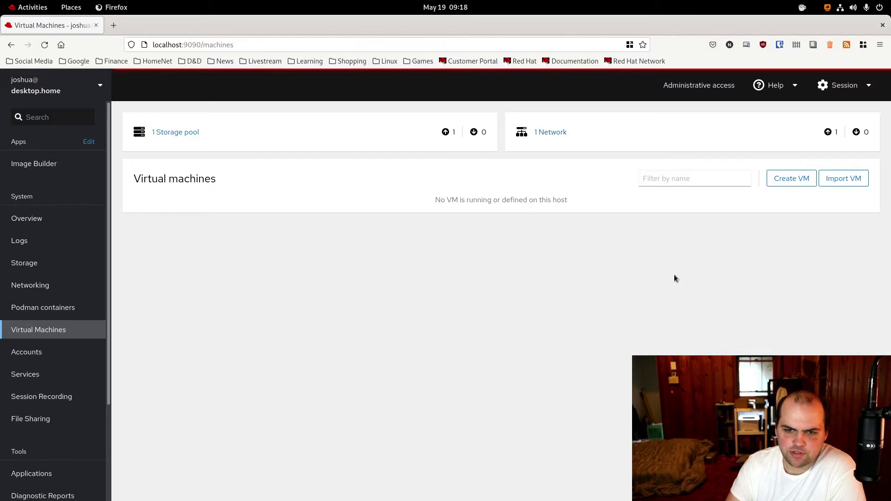
left_click(55, 361)
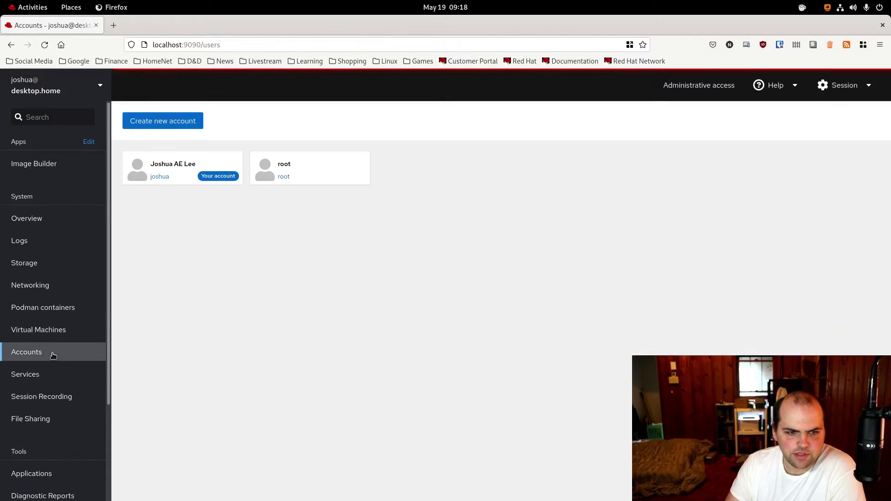
left_click(188, 120)
left_click(379, 304)
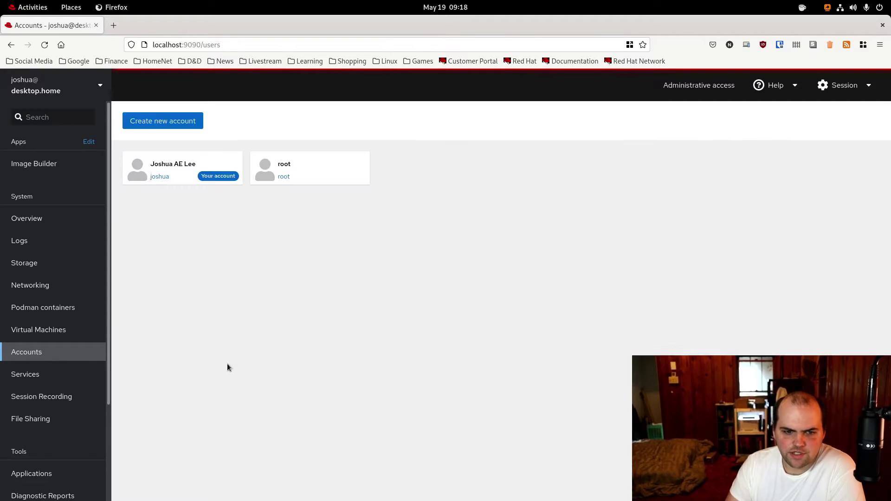
- View the Services list and compare the user services with the system services
left_click(42, 375)
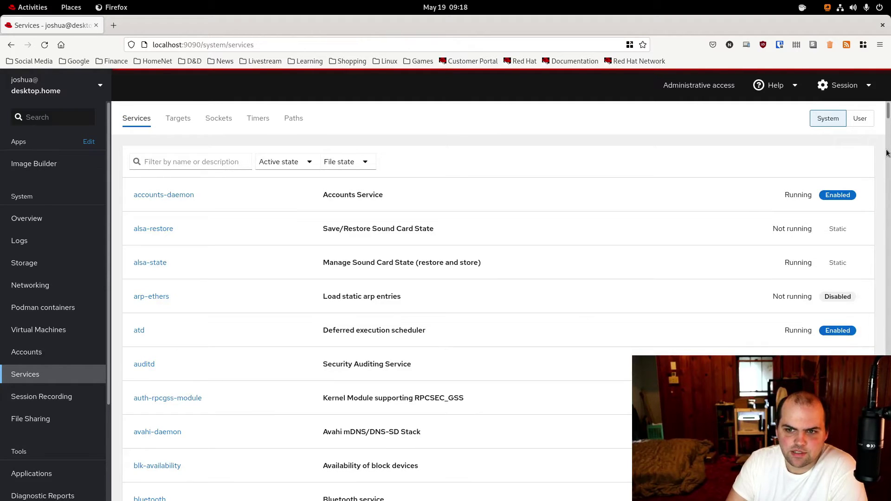
left_click(864, 123)
left_click(833, 123)
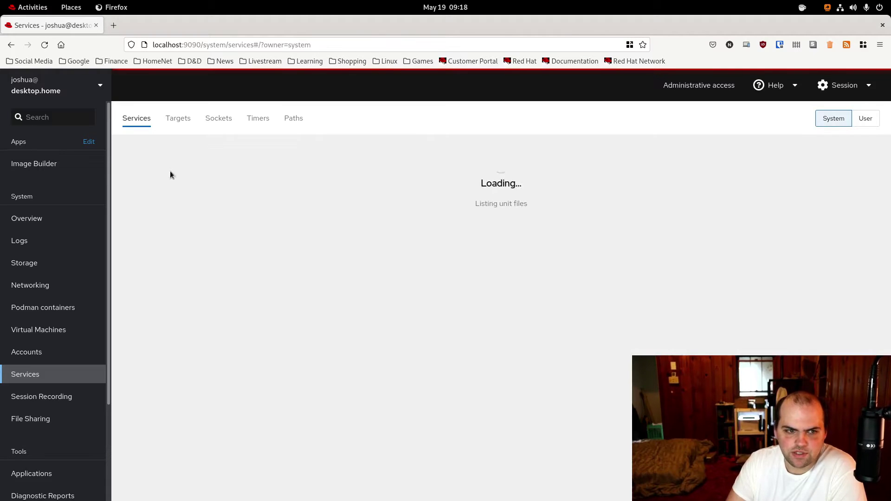
- Start a new system timer named "backup" with the description "this is my backup"
left_click(263, 126)
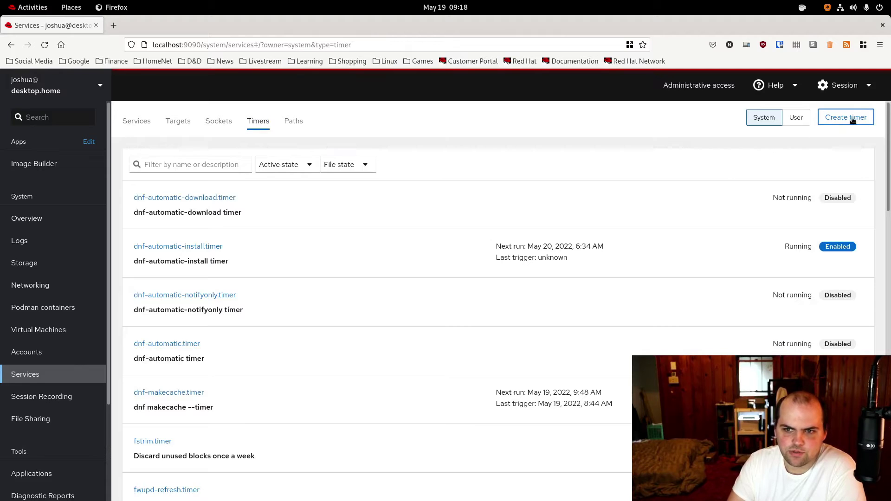
left_click(853, 121)
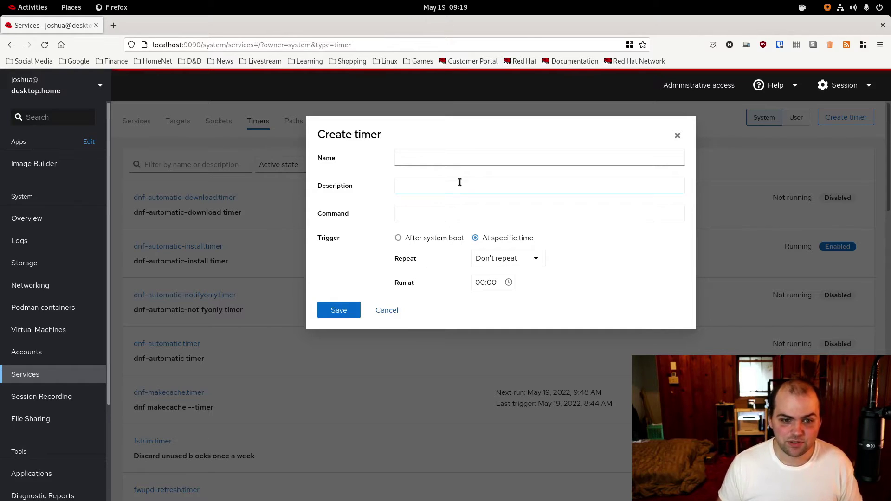
left_click(485, 160)
type("backup")
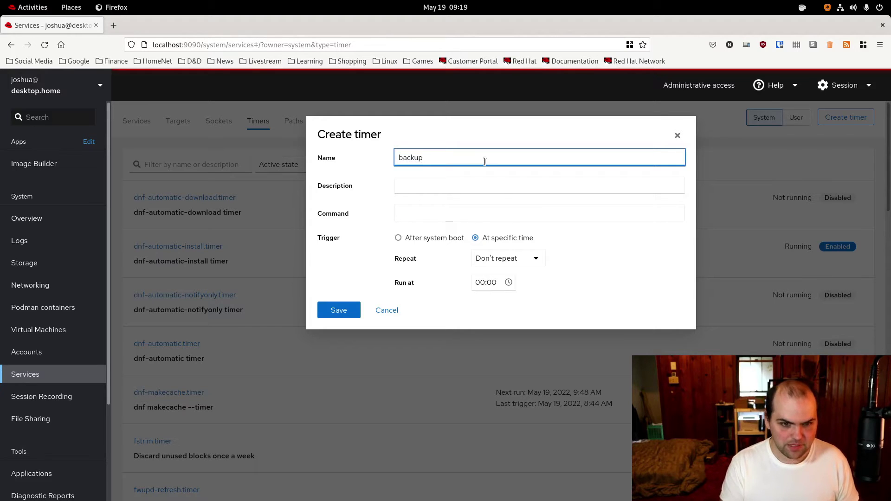
key("Tab")
type("this ")
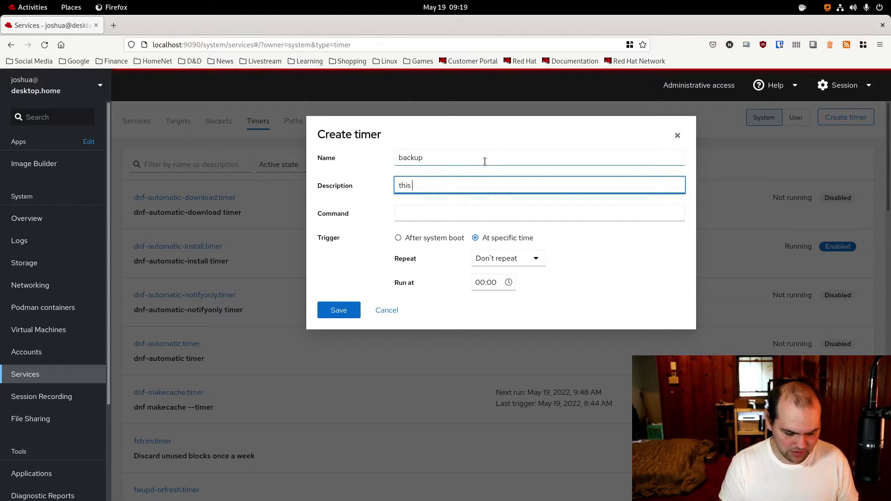
type("is my backup")
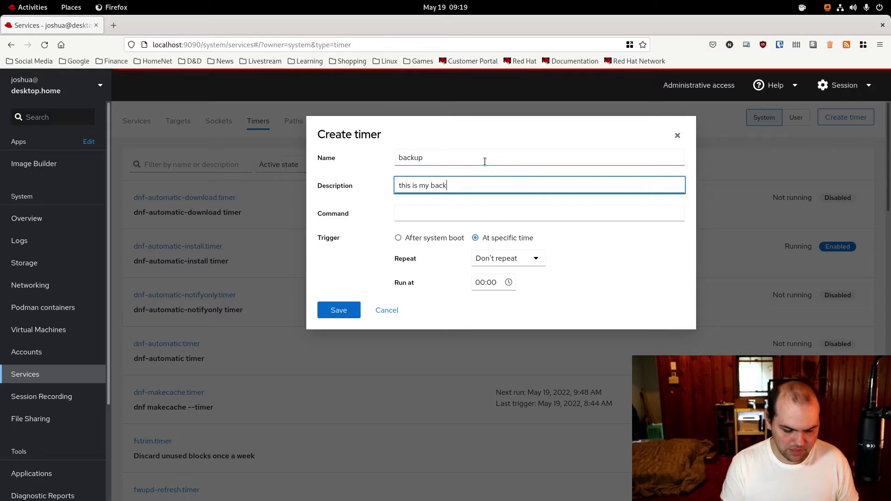
- Set the timer's command to rsync -rac from the user's home folder to their login at 192.168.0.103:/srv/data/backups/desktop/
key("Tab")
type("rsync")
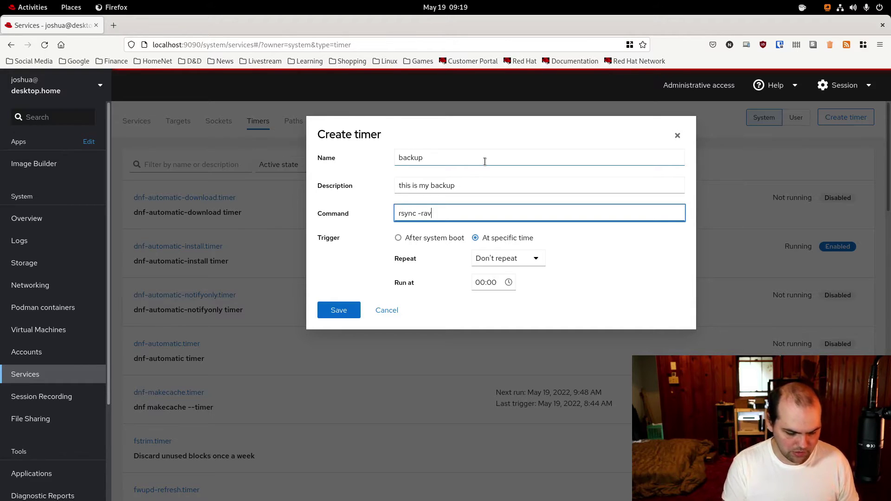
type("-rac")
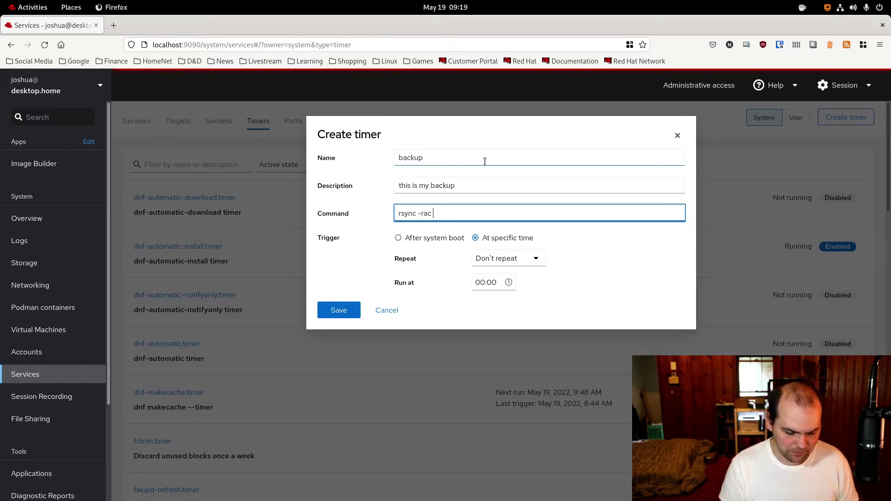
type(" /home/jo")
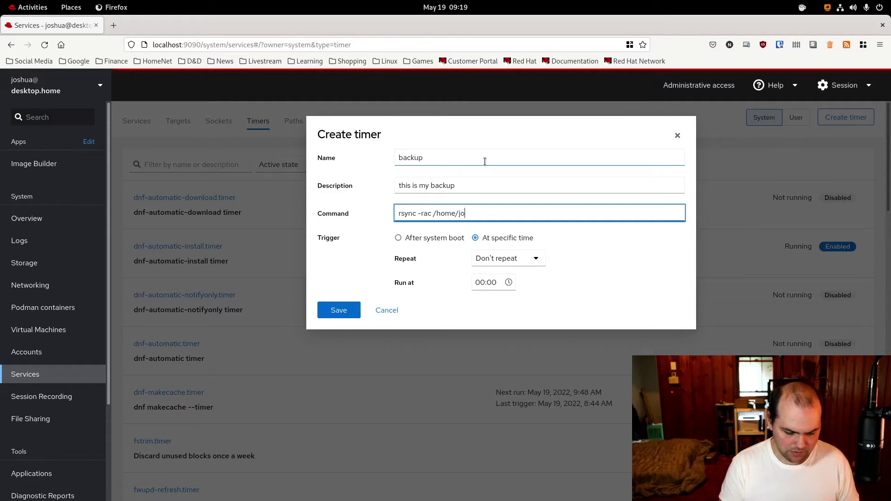
type("shua jos")
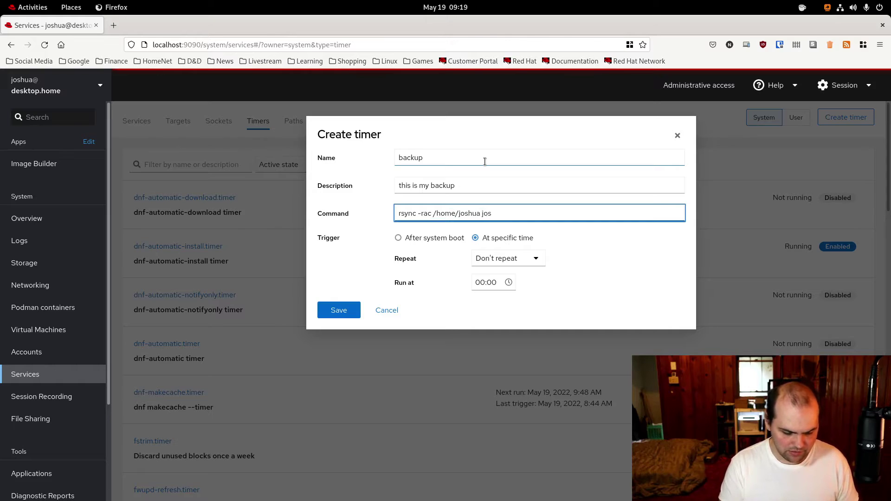
type("hua@192.168.0")
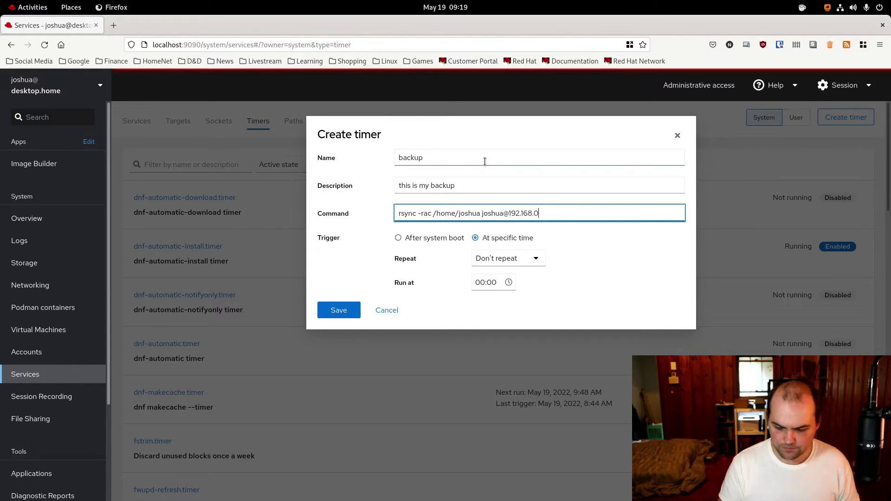
type("1103:")
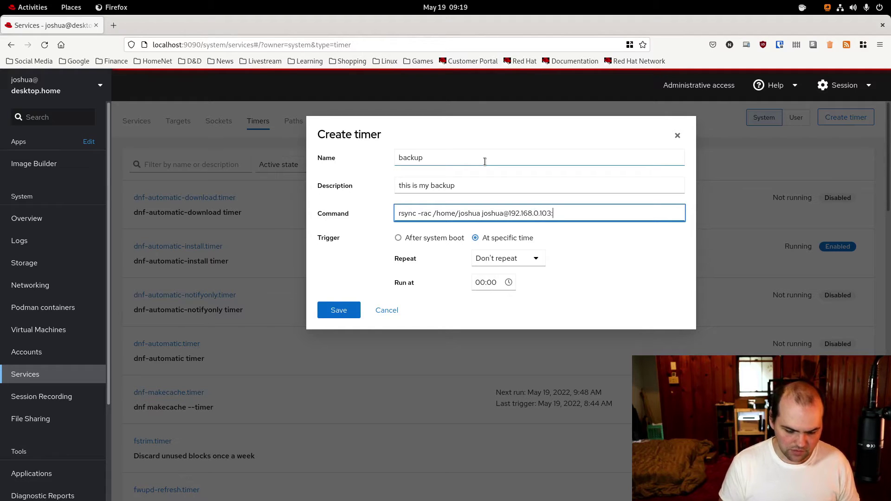
type("/srv")
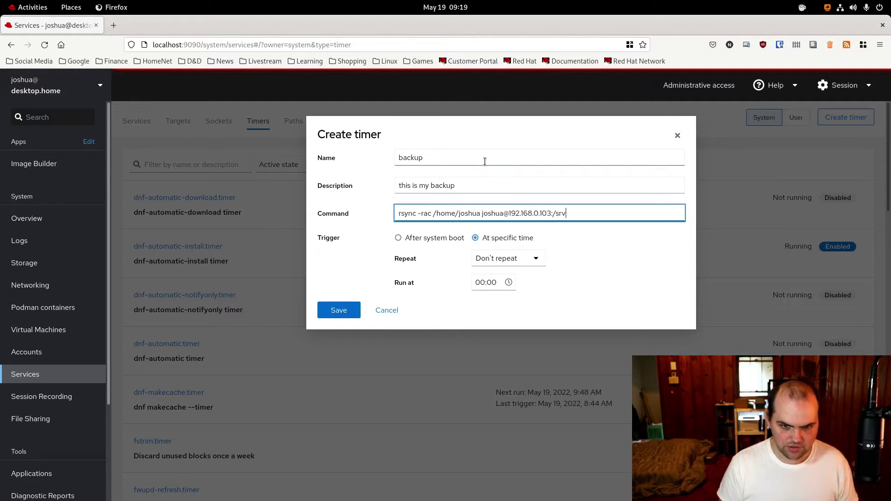
type("/")
type("dat")
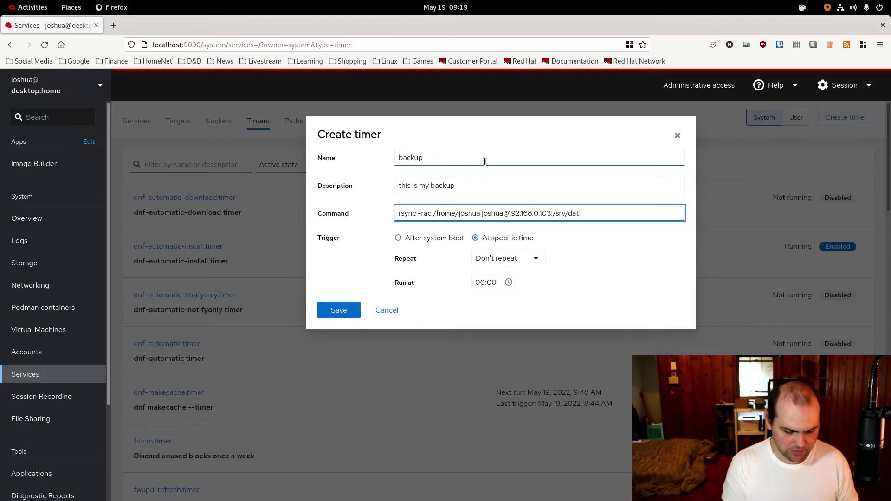
type("a/backups")
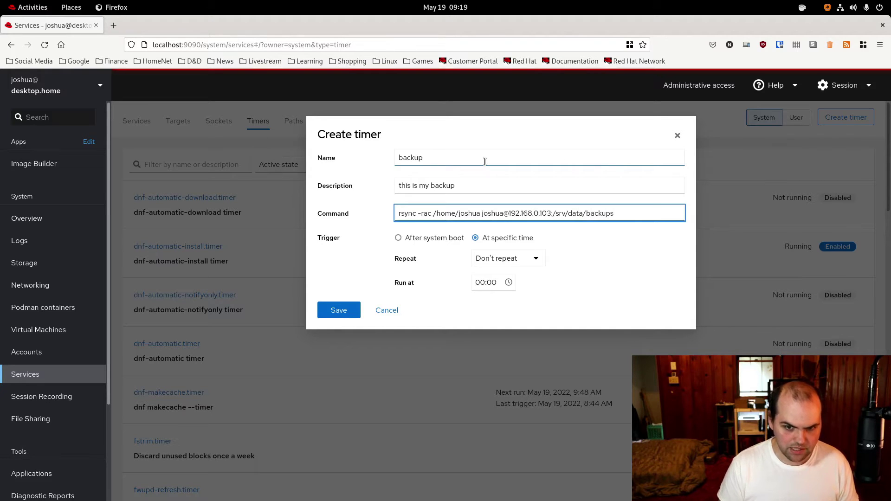
type("/deskopt/")
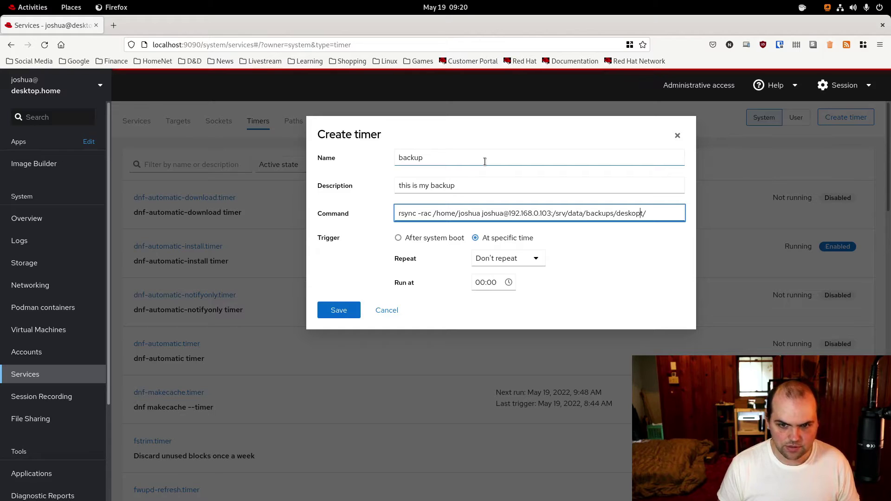
key("BackSpace")
key("BackSpace")
key("BackSpace")
type("top")
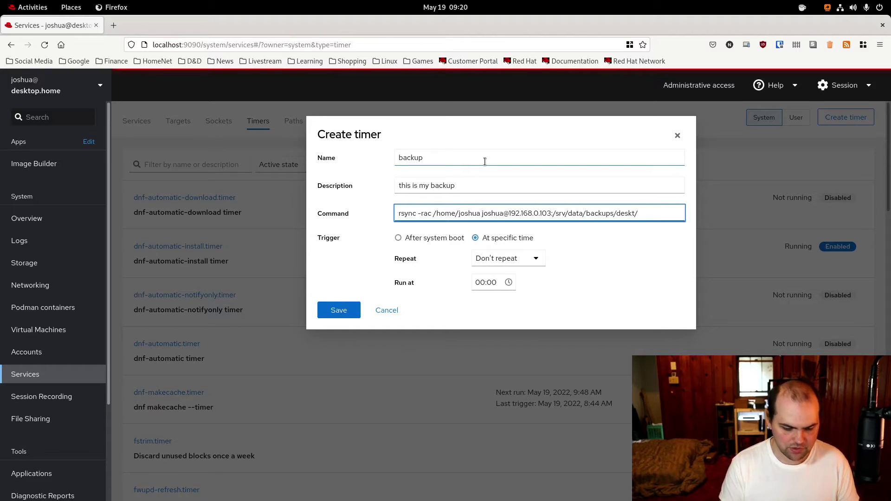
- Set the backup timer to repeat Daily and run at 06:00
left_click(520, 261)
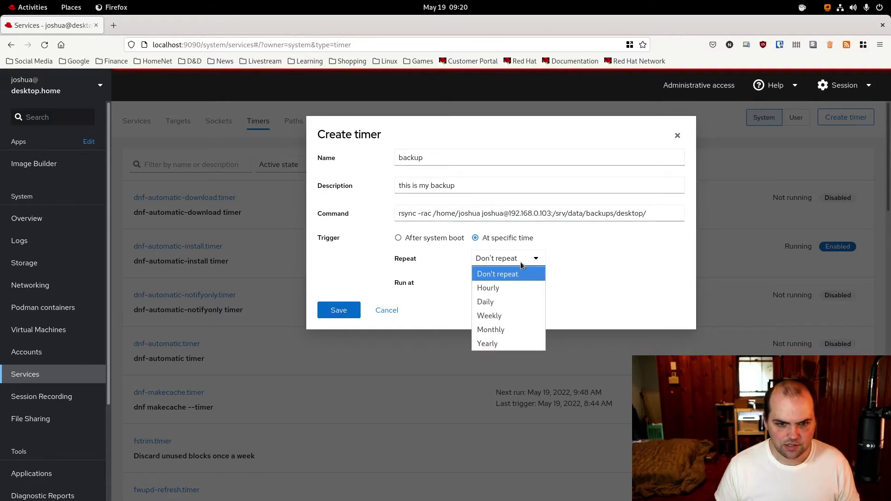
left_click(505, 301)
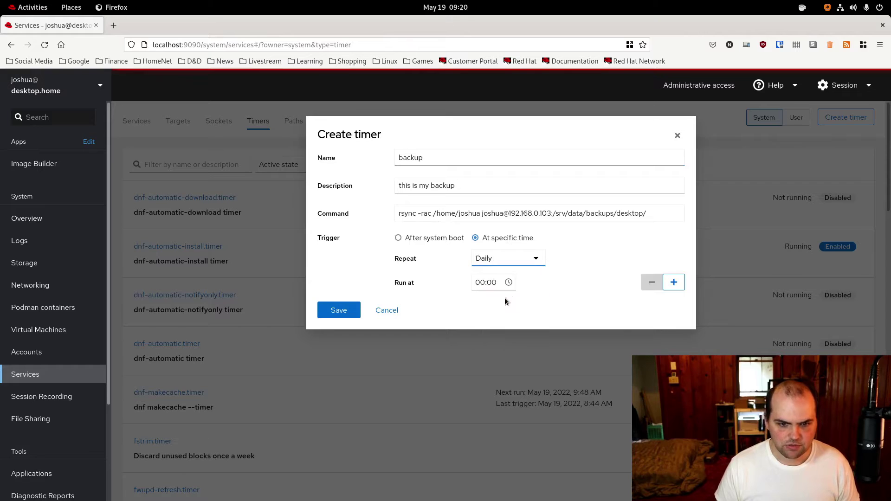
left_click(482, 282)
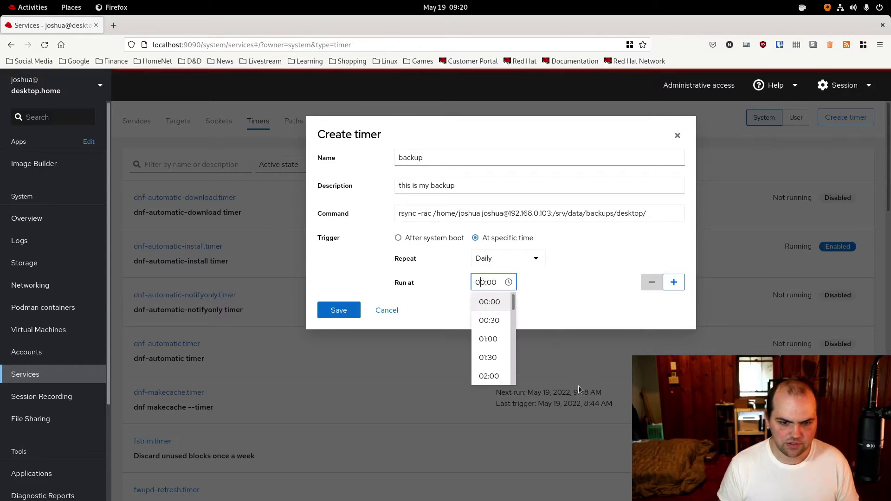
key("Delete")
key("Delete")
key("Delete")
key("Delete")
type("6+")
key("BackSpace")
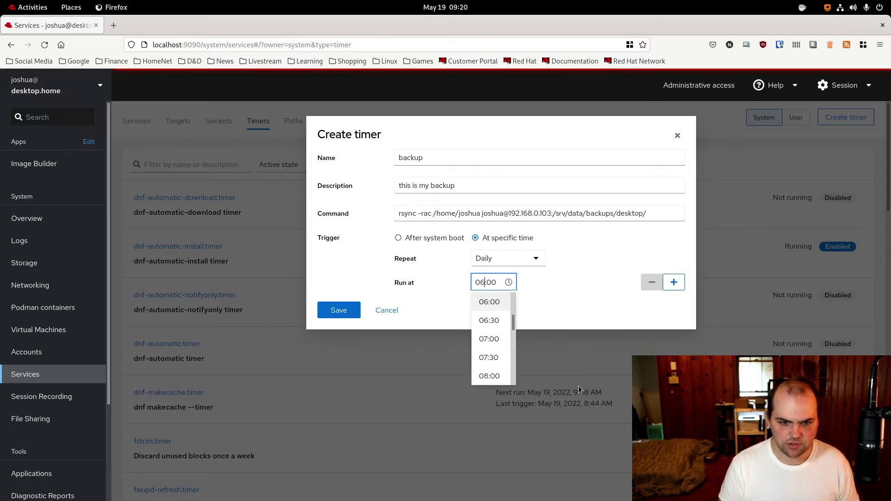
left_click(391, 288)
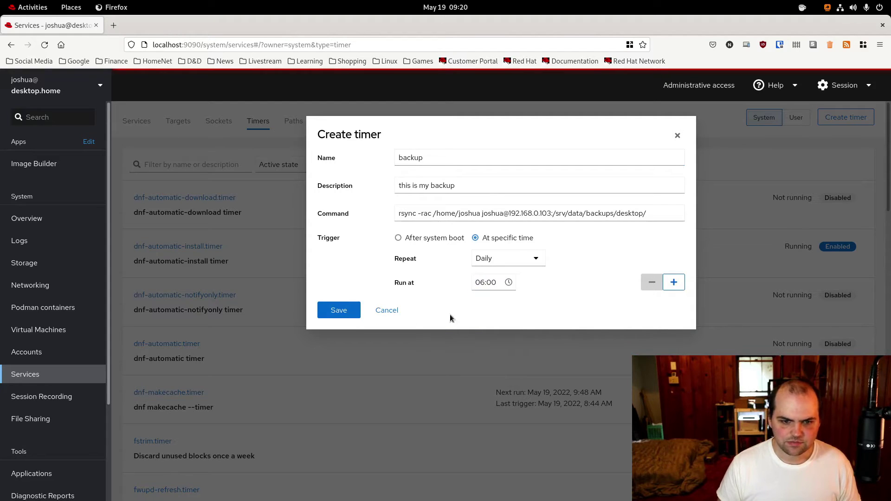
- Rename the new timer to "daily-backup", keep a single run time, and save it
left_click(673, 283)
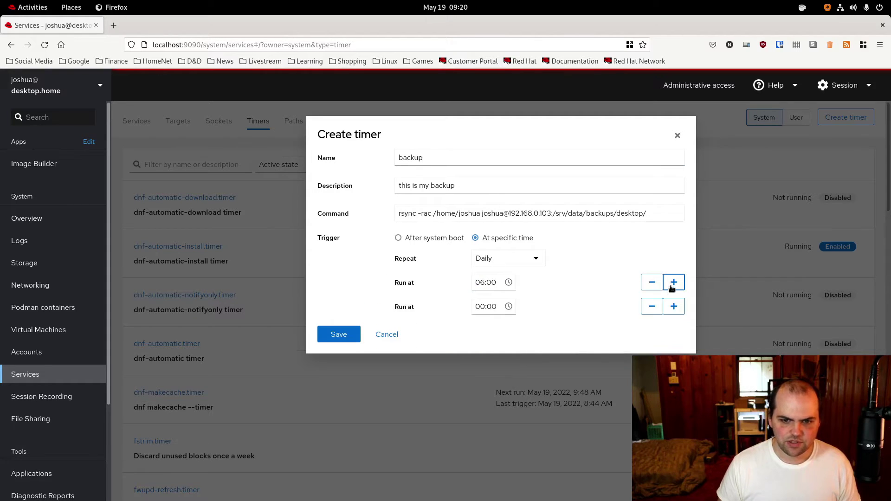
left_click(654, 307)
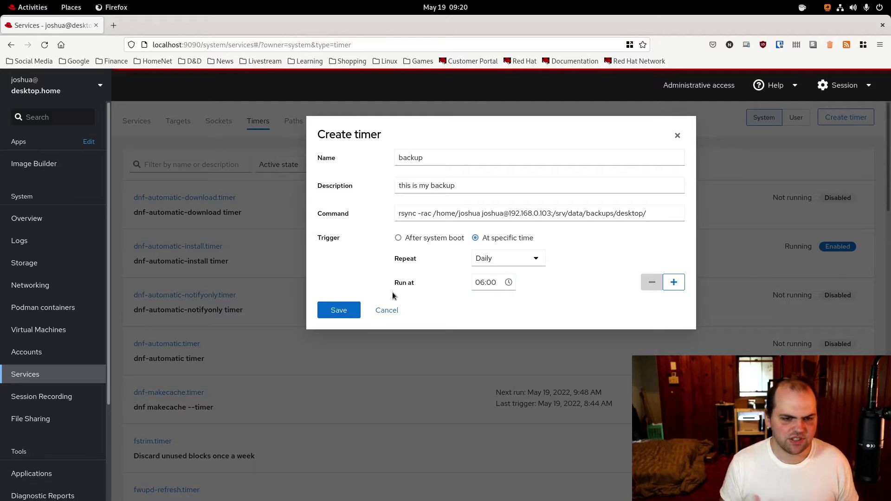
left_click(457, 159)
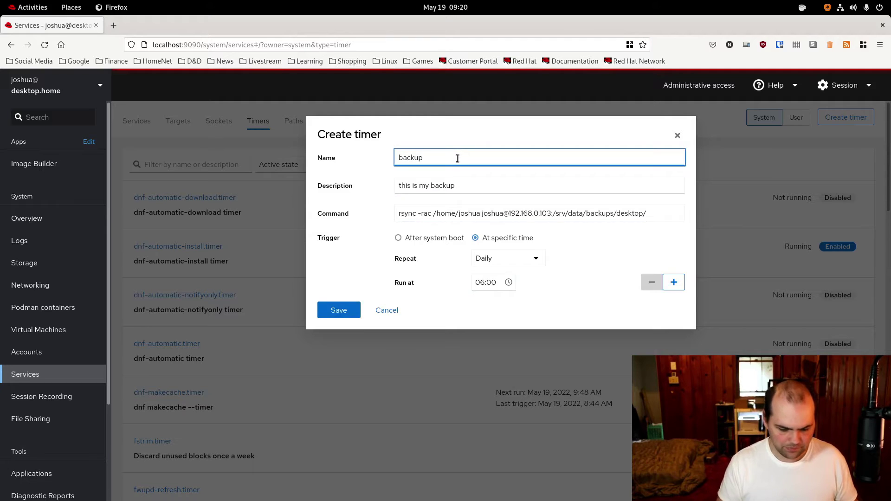
type("daily")
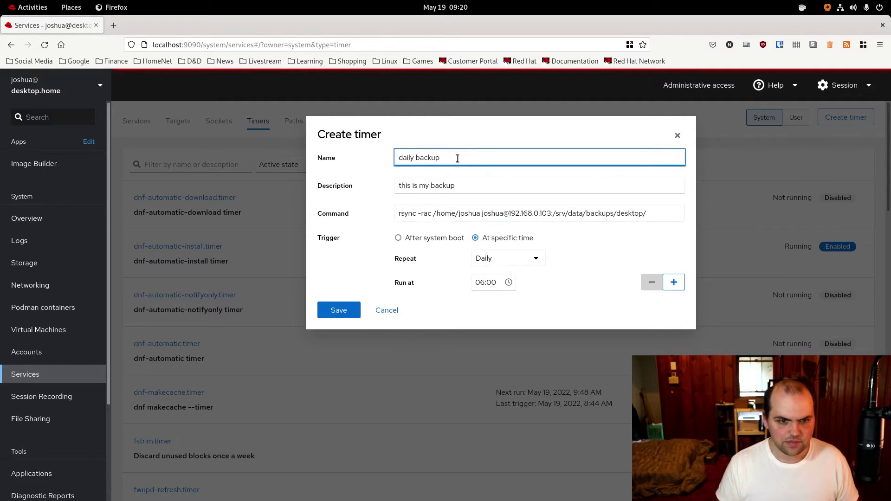
left_click(336, 311)
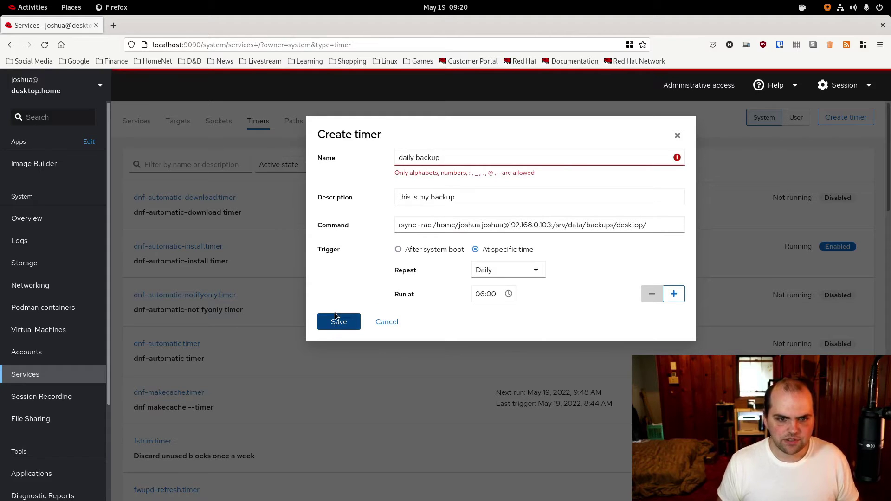
left_click(467, 159)
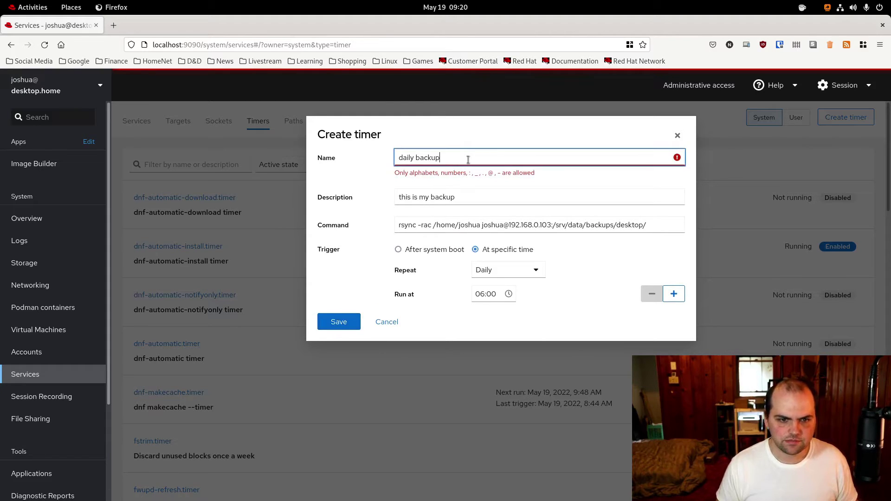
key("BackSpace")
type("-")
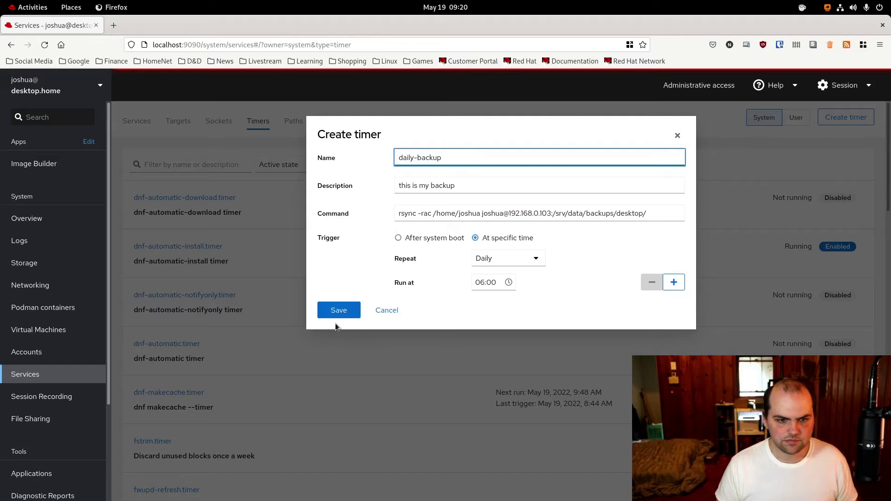
left_click(343, 311)
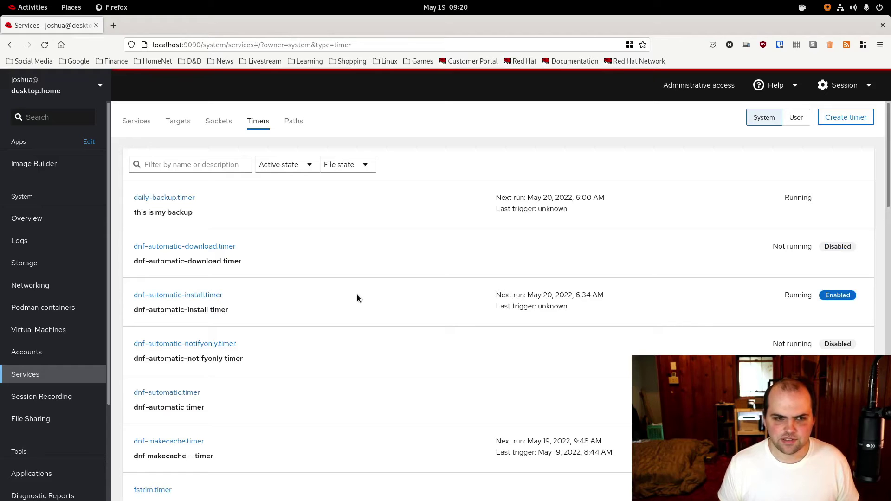
- View the daily-backup timer's details and expanded relationships, and return to the timer list
left_click(162, 198)
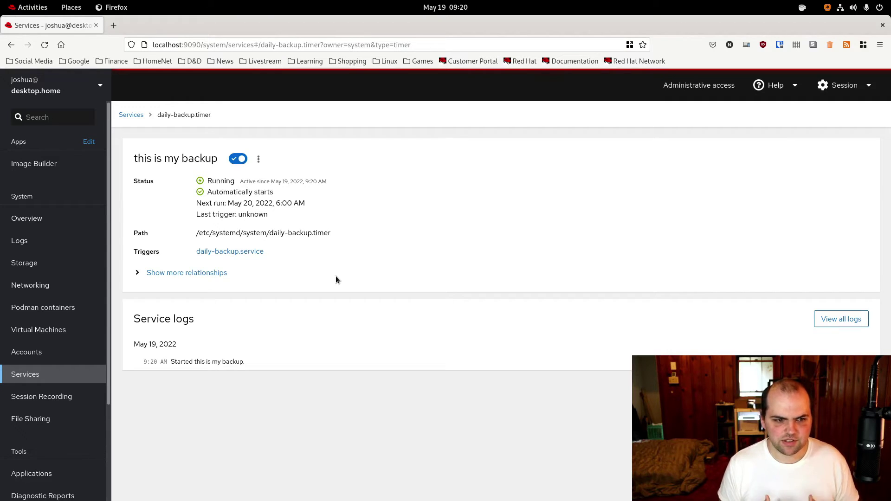
left_click(186, 273)
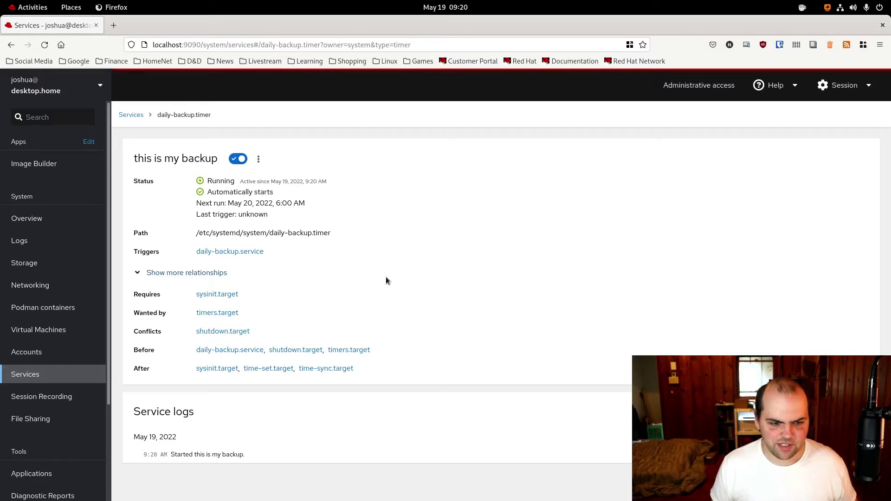
left_click(188, 273)
left_click(132, 115)
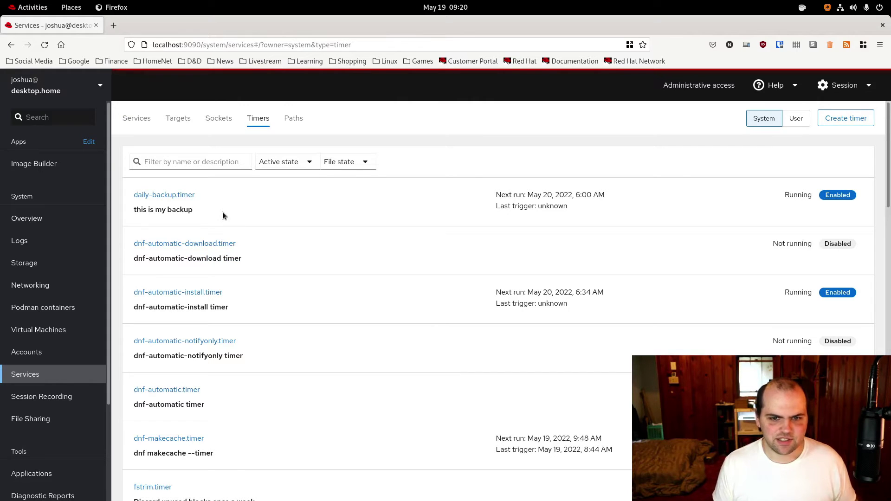
- Review all logs for the daily-backup timer and the general system logs, and return to the timer's page
left_click(174, 195)
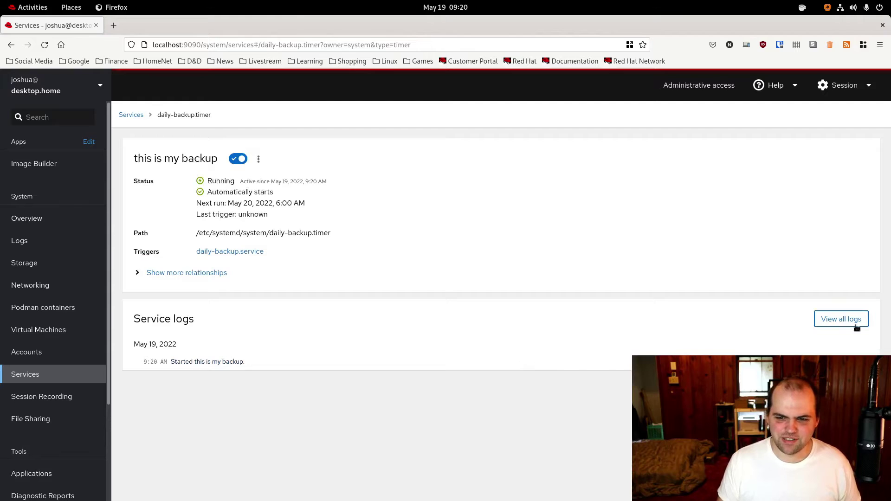
left_click(842, 319)
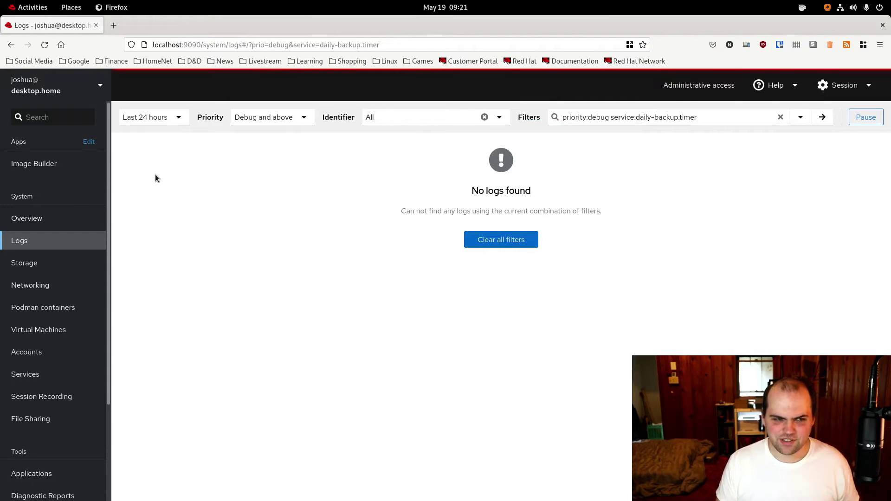
left_click(28, 247)
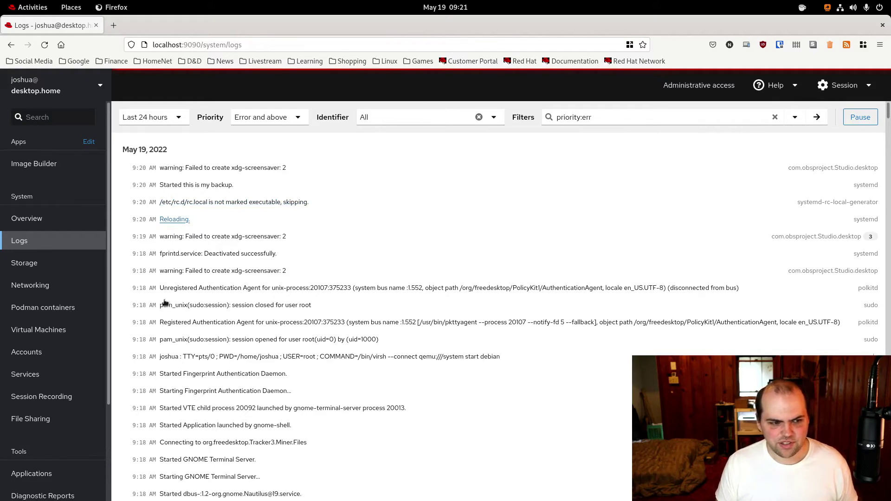
left_click(25, 375)
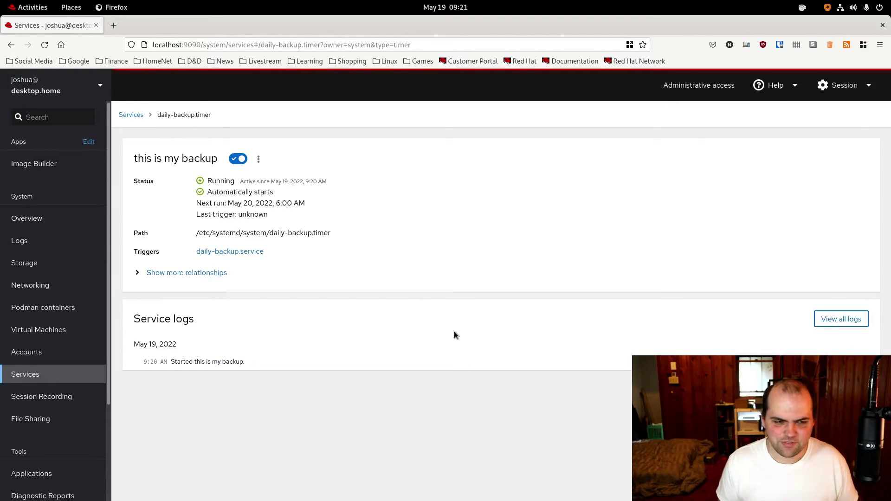
- Disable the daily-backup timer, and compare the user timers with the system timers
left_click(238, 159)
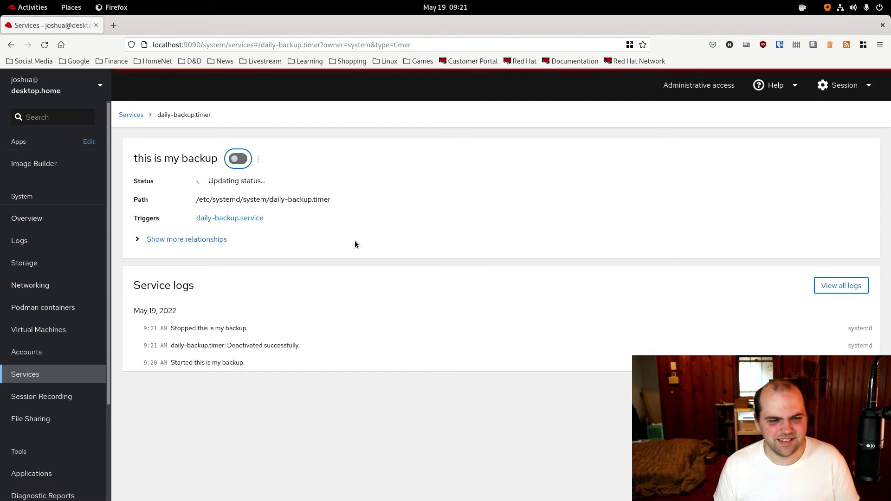
left_click(258, 159)
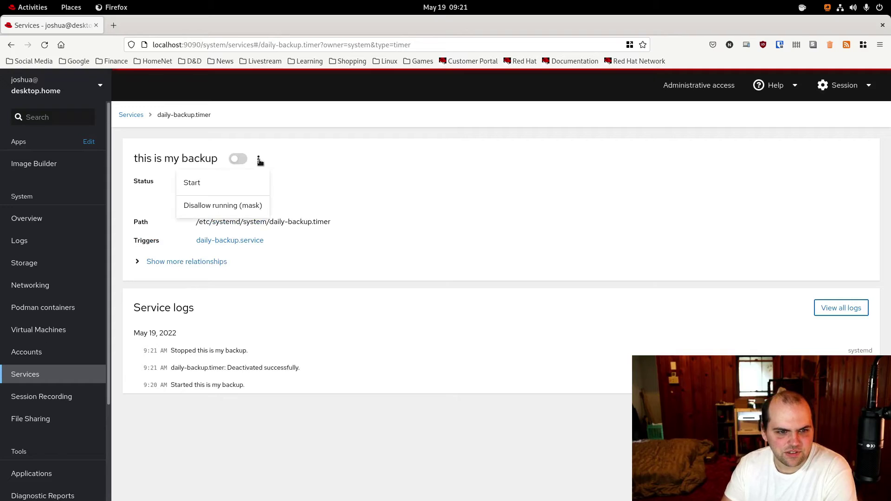
left_click(130, 115)
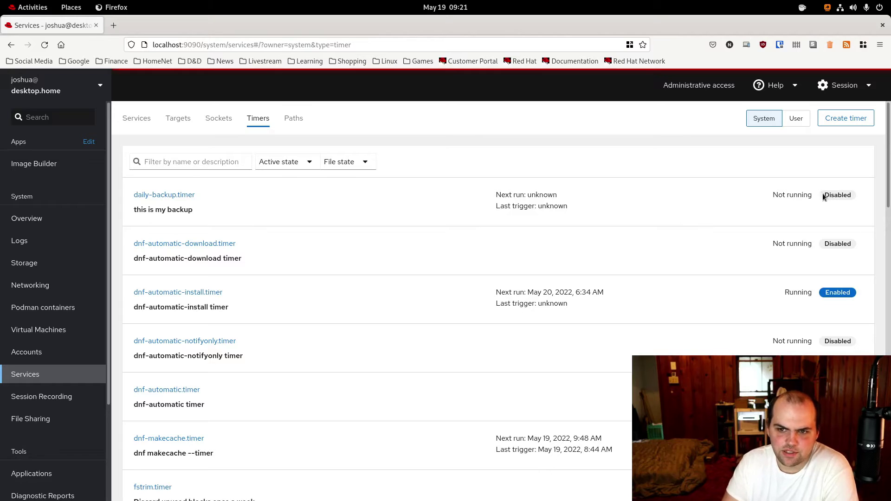
left_click(794, 120)
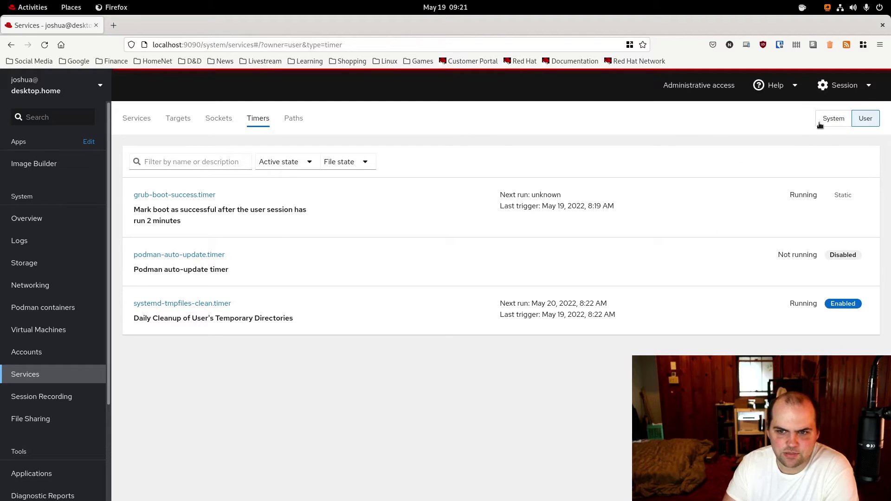
left_click(819, 123)
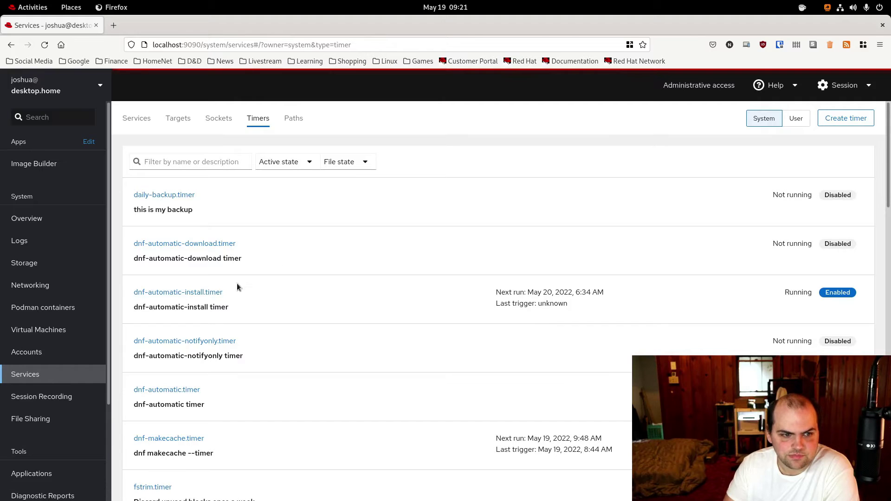
- View the Session Recording page and look through its general and SSSD configuration settings
left_click(28, 406)
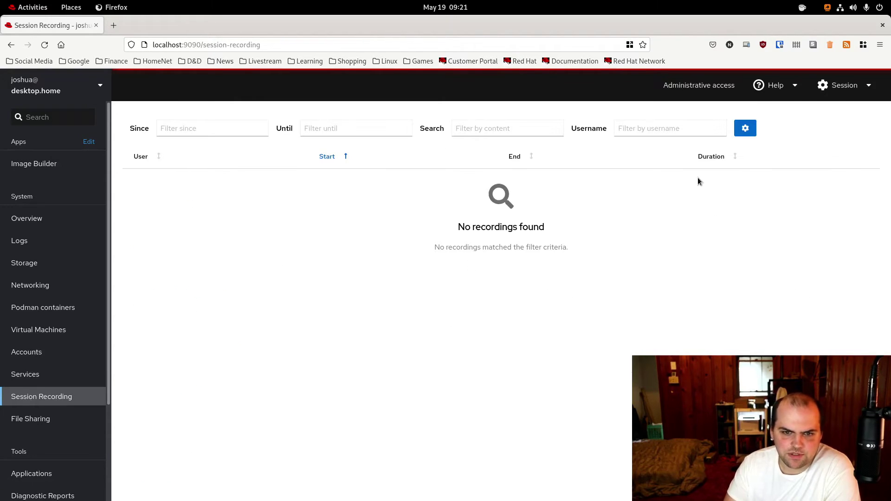
left_click(748, 129)
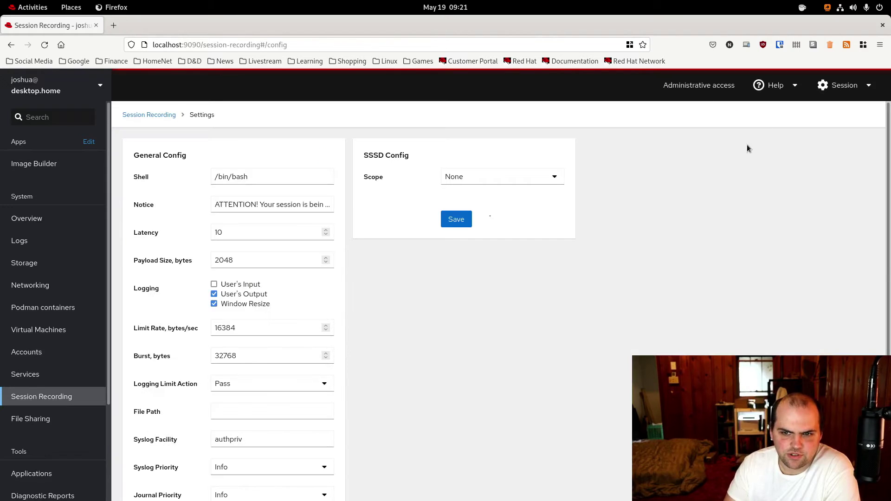
scroll(362, 313, "down", 5)
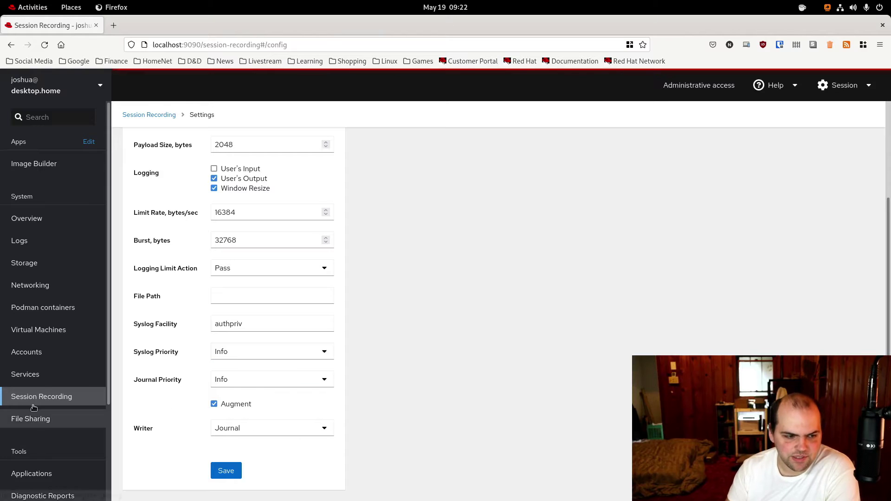
- View the Software Updates status and settings and the SELinux policy page
scroll(45, 337, "down", 3)
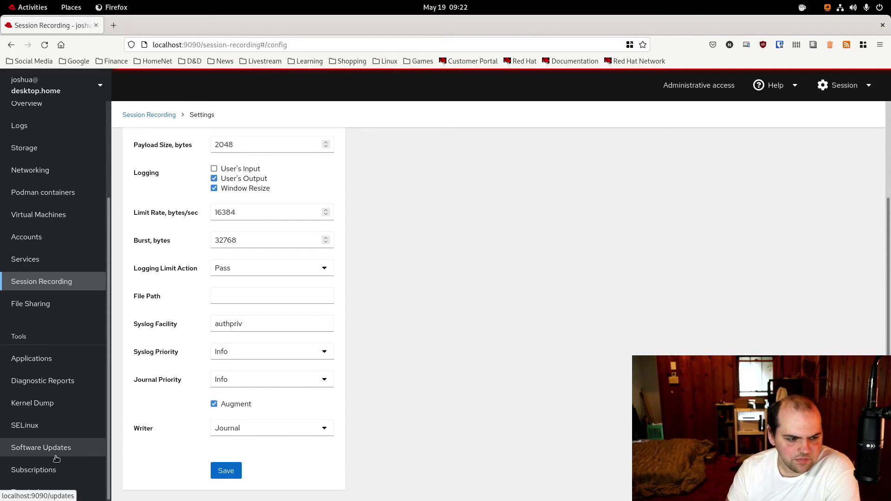
left_click(56, 458)
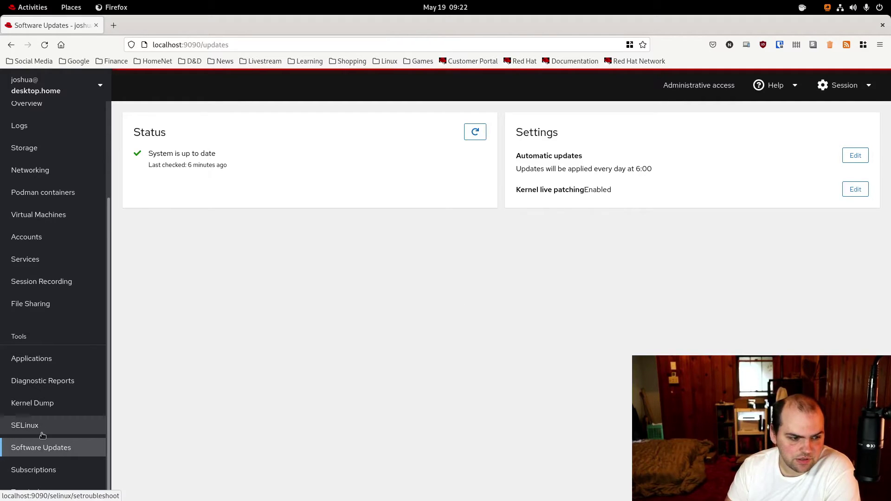
left_click(42, 435)
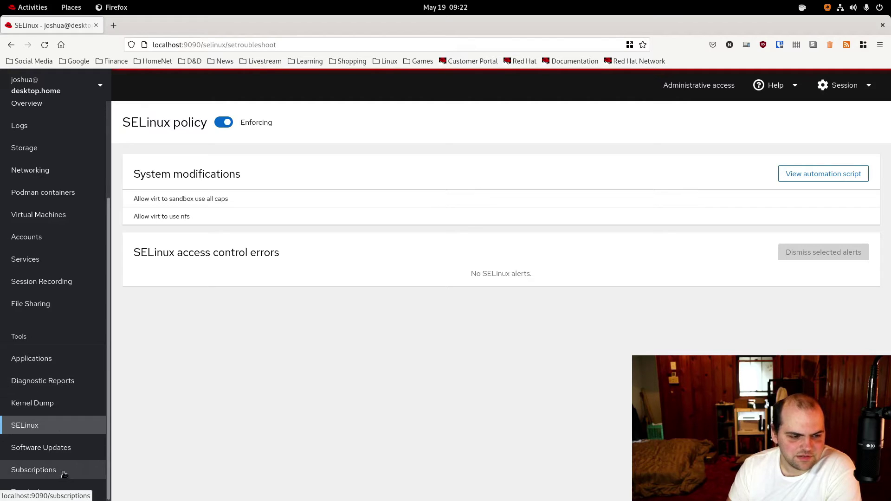
- View the Image Builder and system Overview pages, and close the browser
scroll(70, 167, "up", 3)
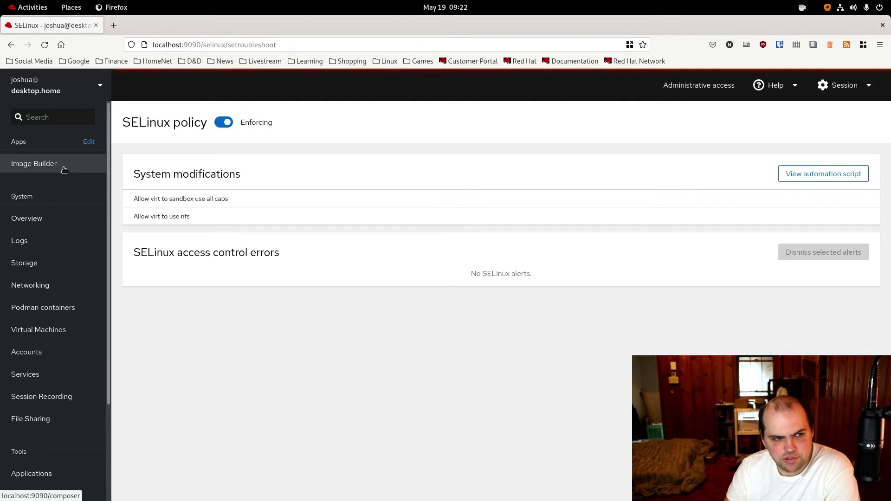
left_click(63, 169)
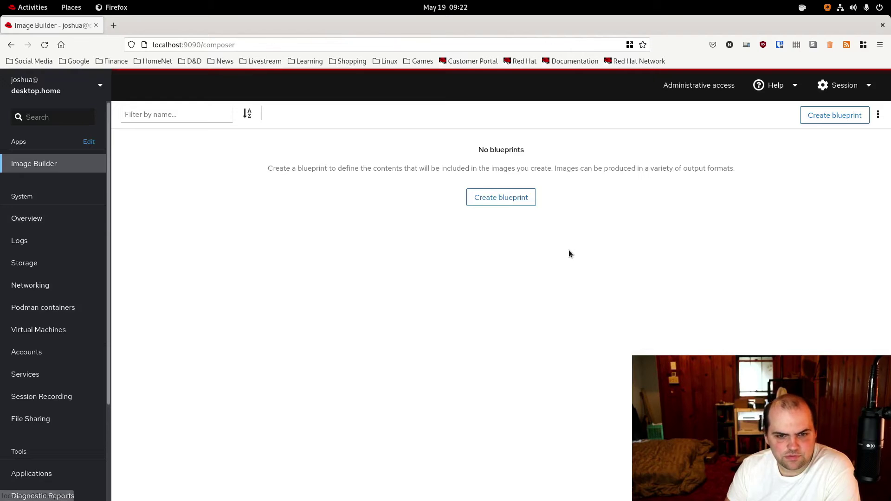
left_click(28, 218)
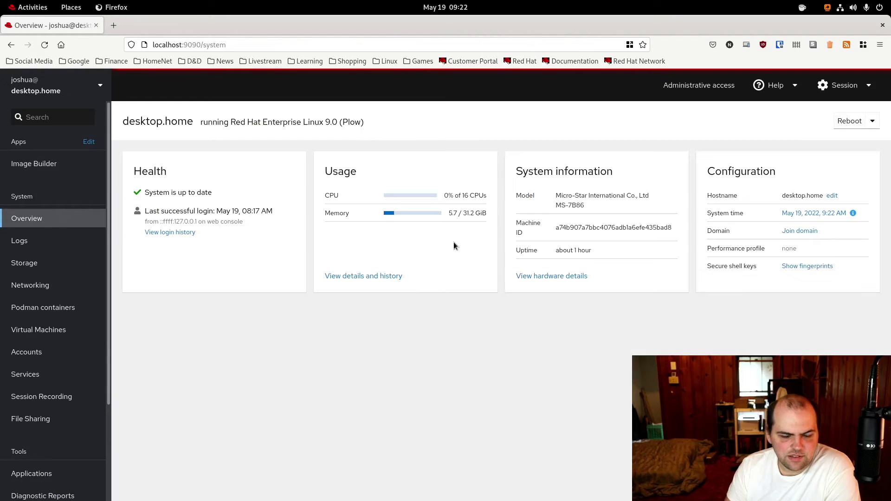
left_click(882, 26)
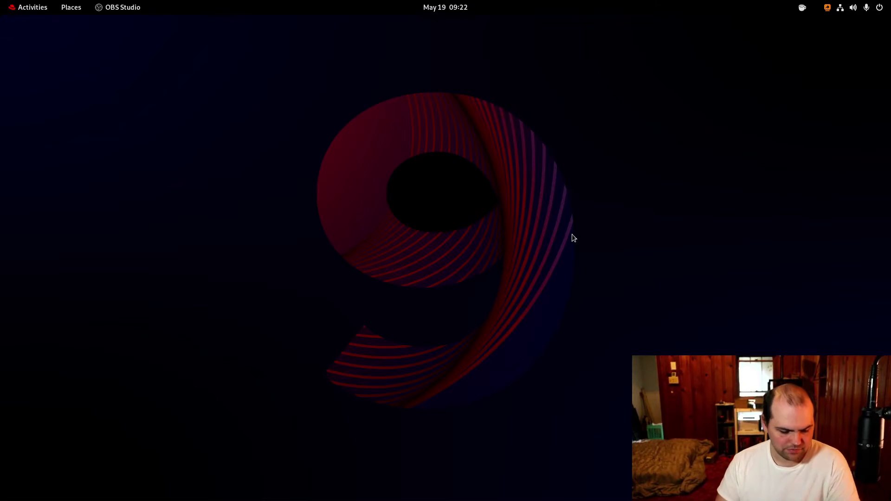
- Open Terminal, run htop to view the running processes and resource usage, and quit it
key("super")
type("ter")
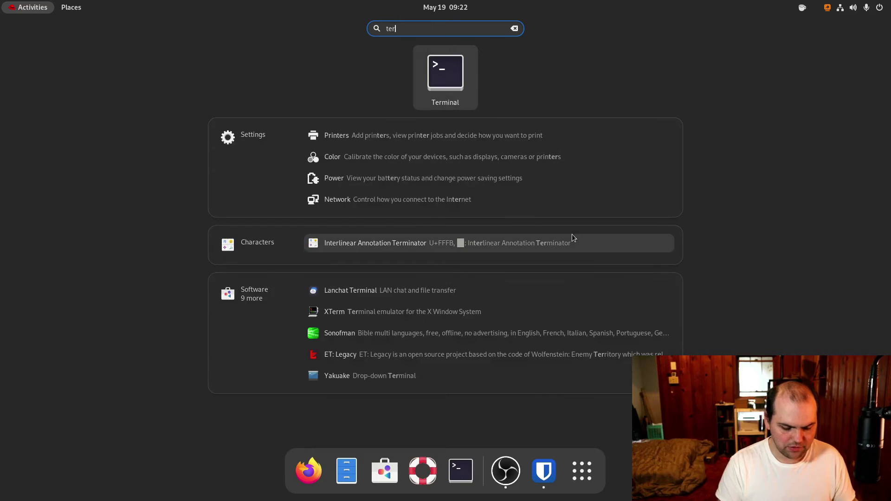
key("Return")
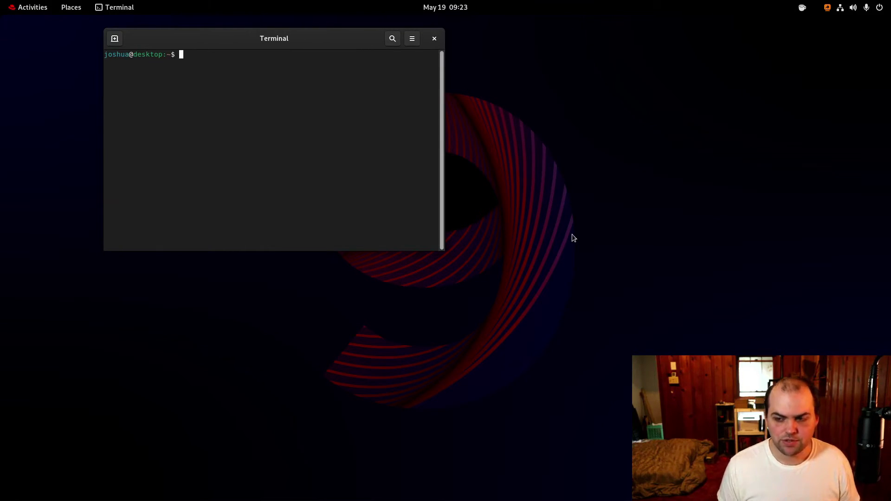
type("htop")
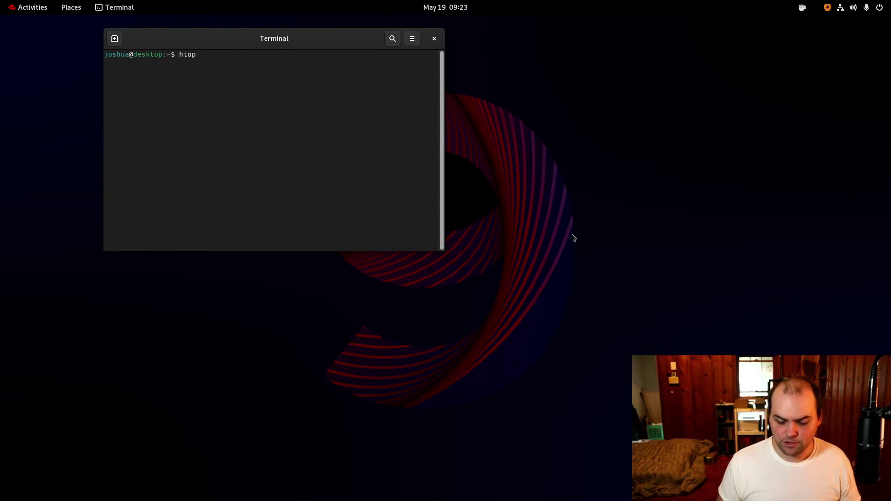
key("Return")
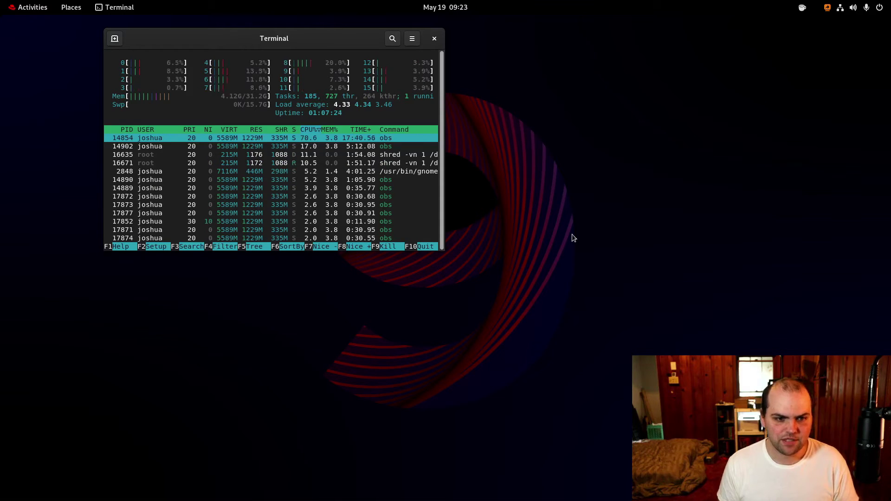
key("q")
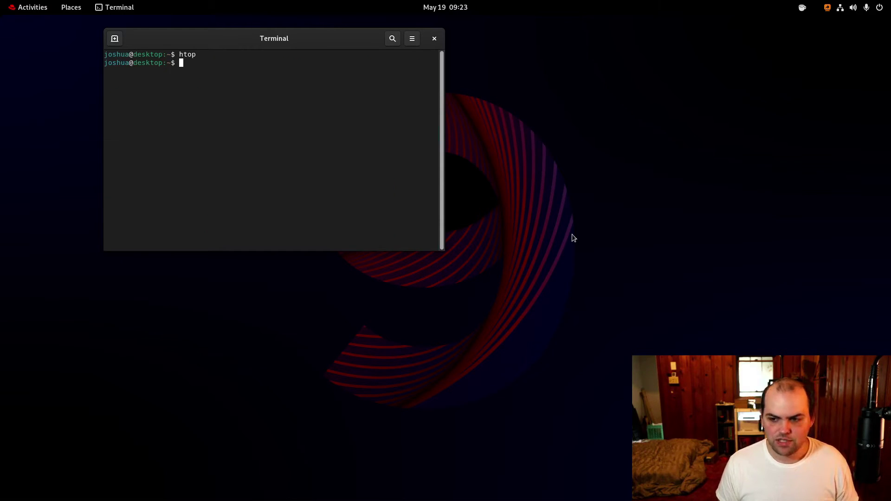
- Open Firefox, look up epel and open the Fedora Docs page on Extra Packages for Enterprise Linux
key("super")
type("fire")
key("Return")
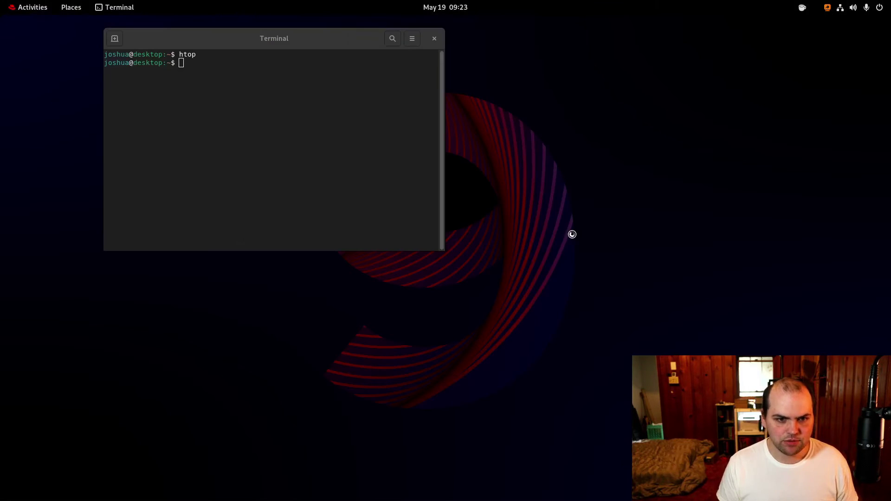
left_click(208, 44)
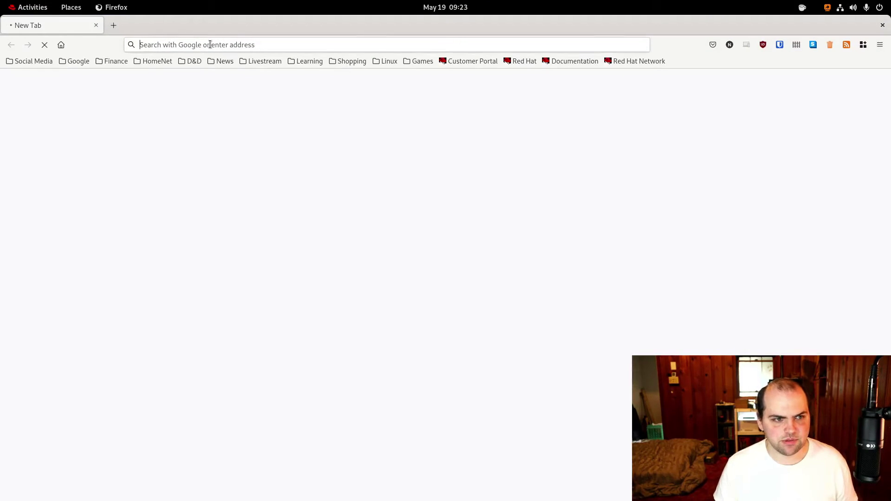
left_click(209, 44)
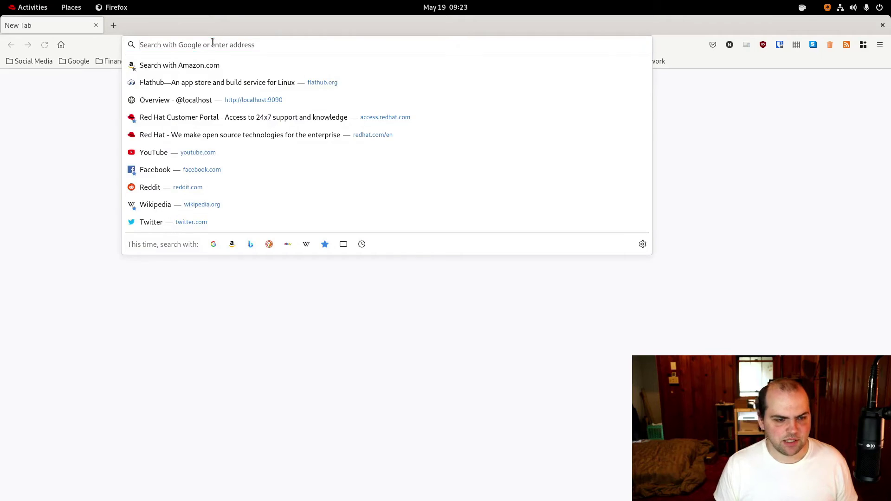
type("epel")
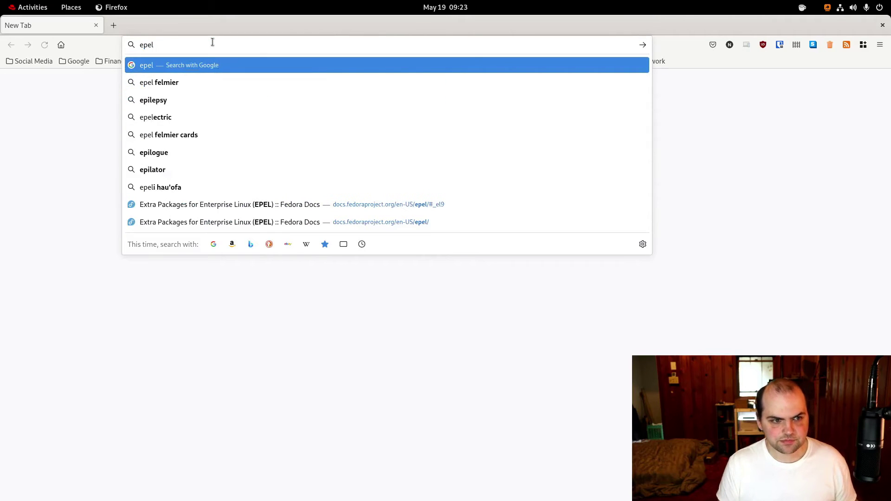
key("shift+Tab")
key("shift+Tab")
key("shift+Tab")
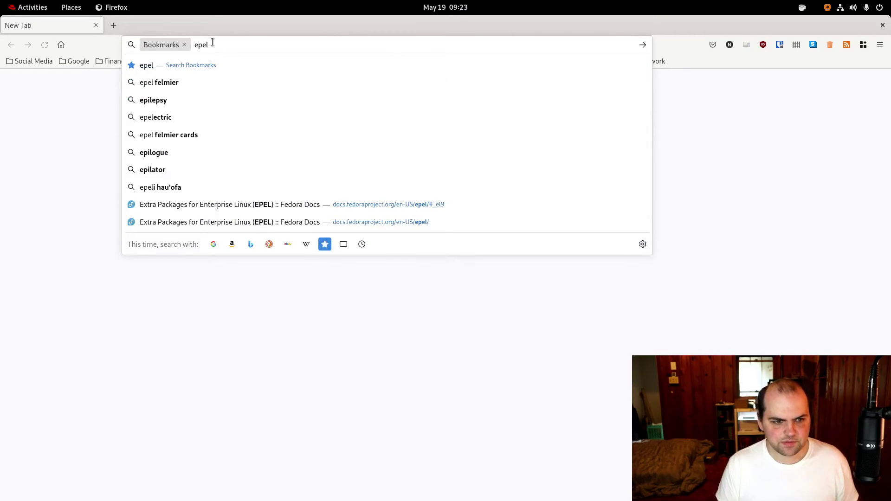
left_click(300, 221)
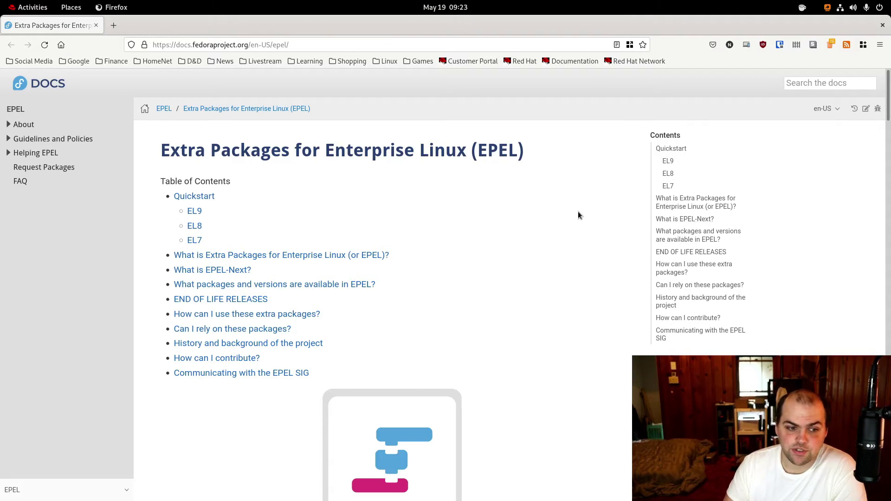
- Open the epel-release-latest-9 package from the Quickstart section with Software Install, view its details and close them
scroll(555, 269, "down", 10)
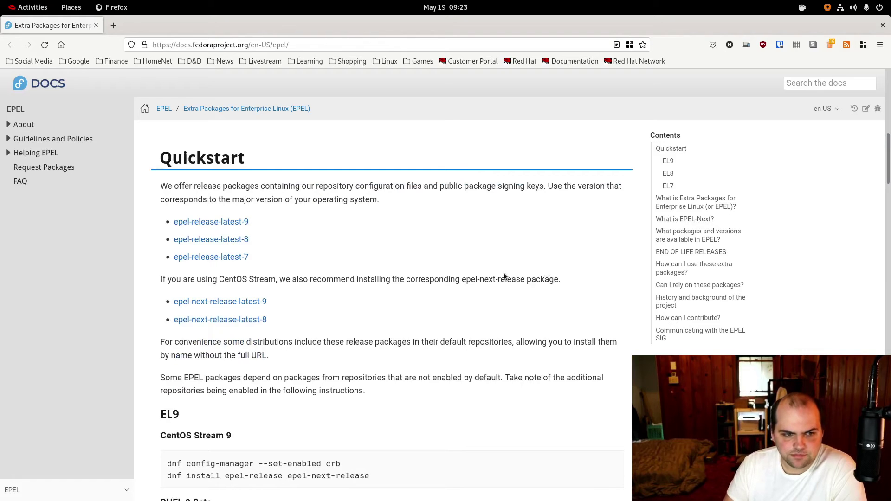
left_click(235, 223)
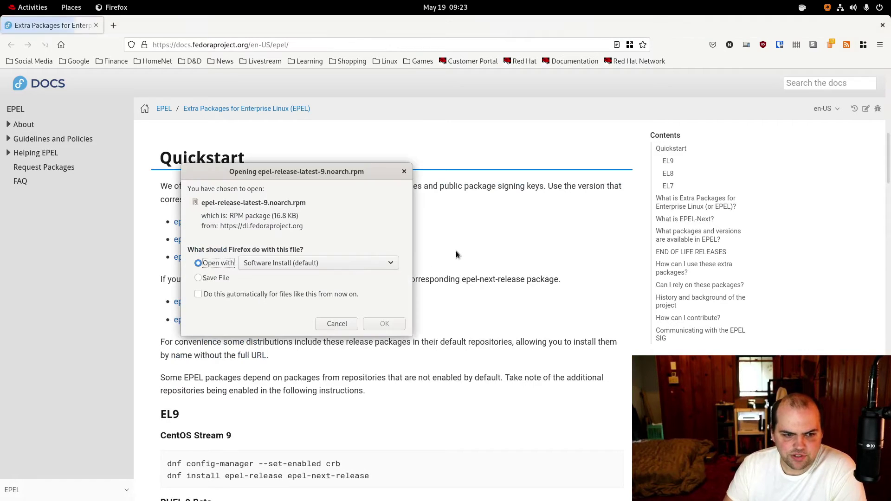
left_click(347, 327)
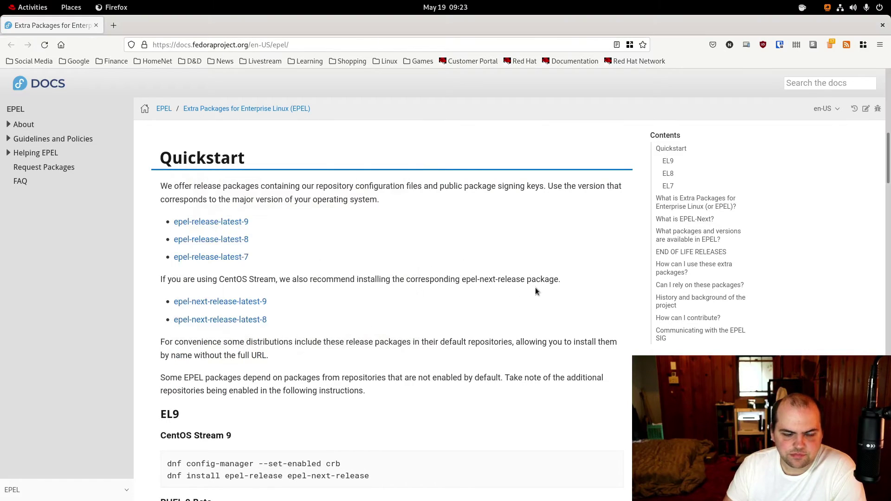
scroll(460, 300, "down", 7)
scroll(417, 296, "up", 8)
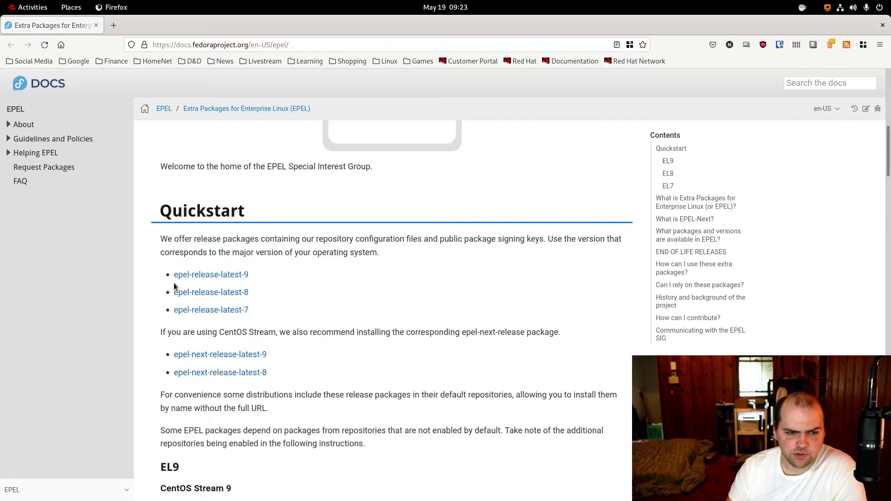
left_click(186, 275)
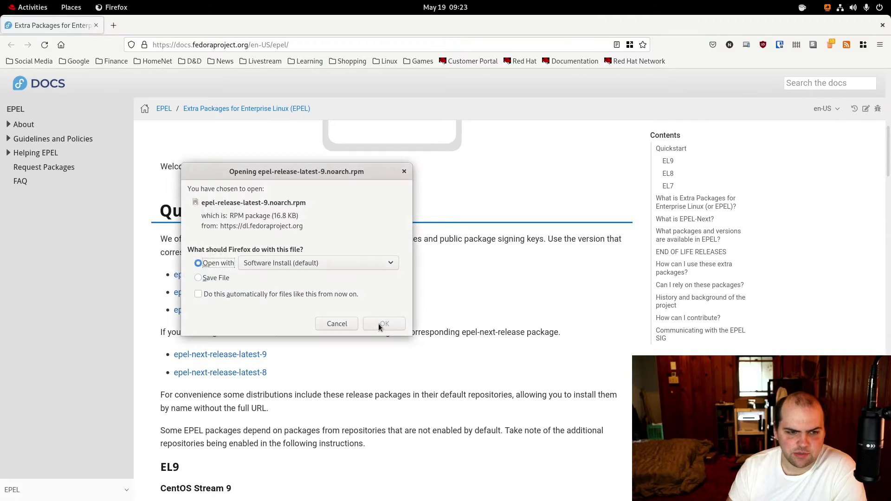
left_click(379, 324)
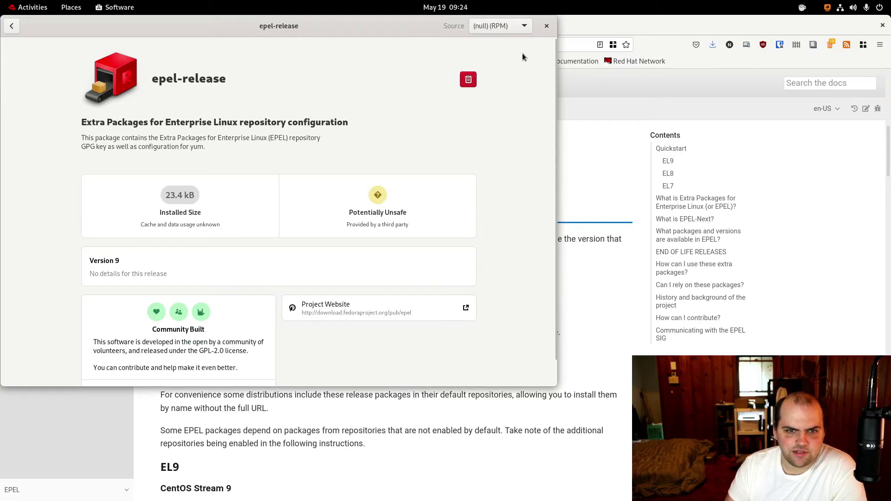
left_click(547, 26)
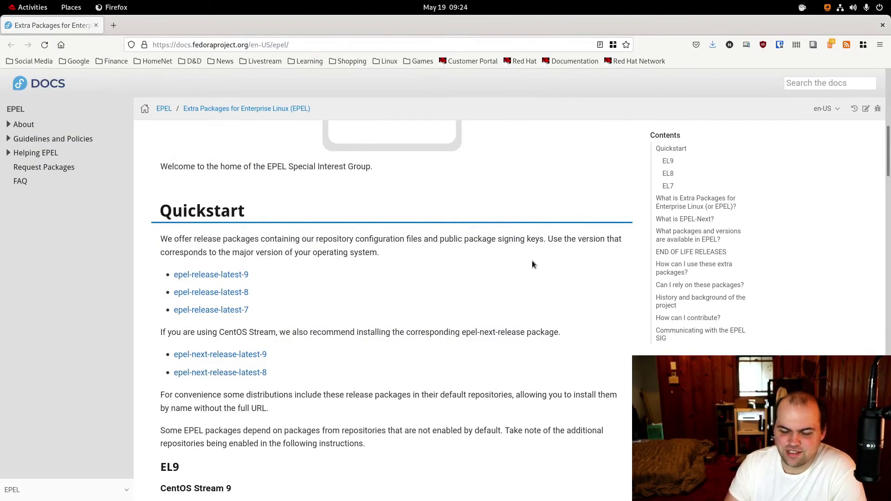
scroll(533, 264, "up", 10)
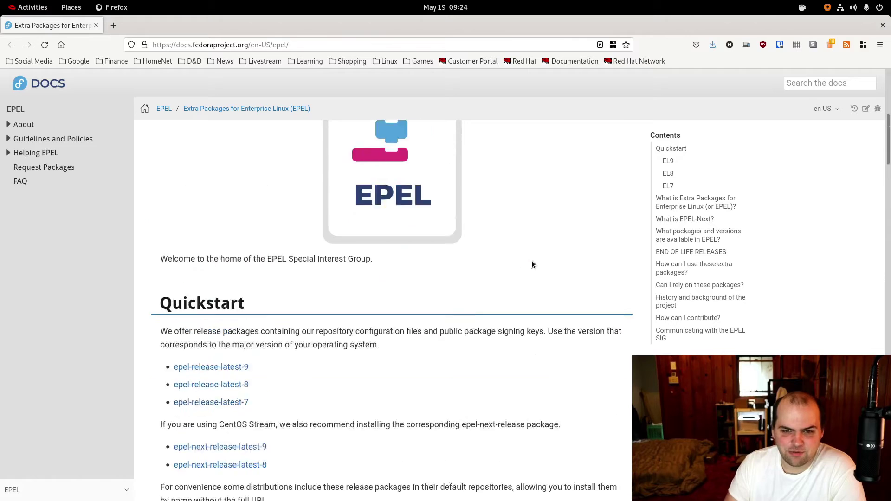
- Go to flathub.org and open the Red Hat Enterprise Linux page of its quick setup, reloading it
left_click(275, 43)
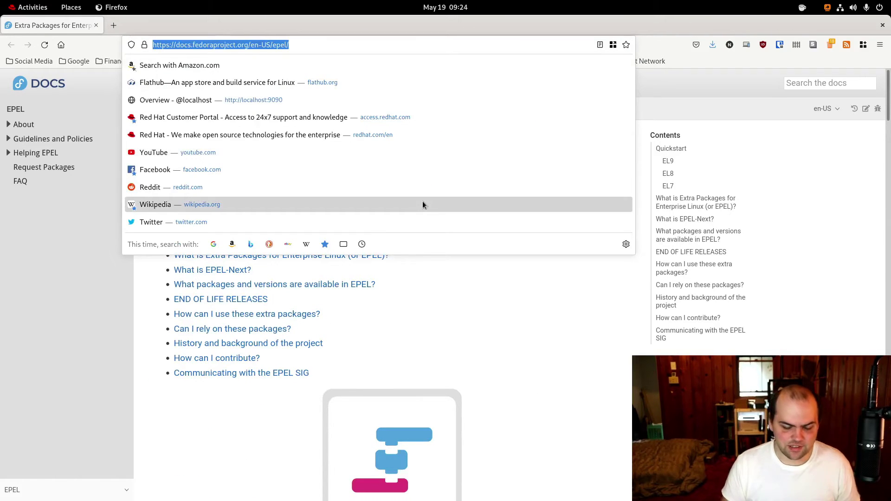
type("flathub.o")
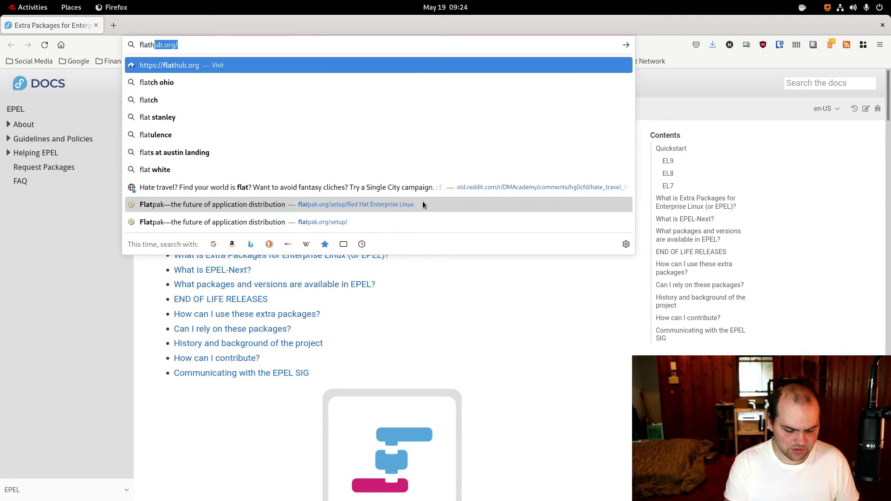
type("rg")
key("Return")
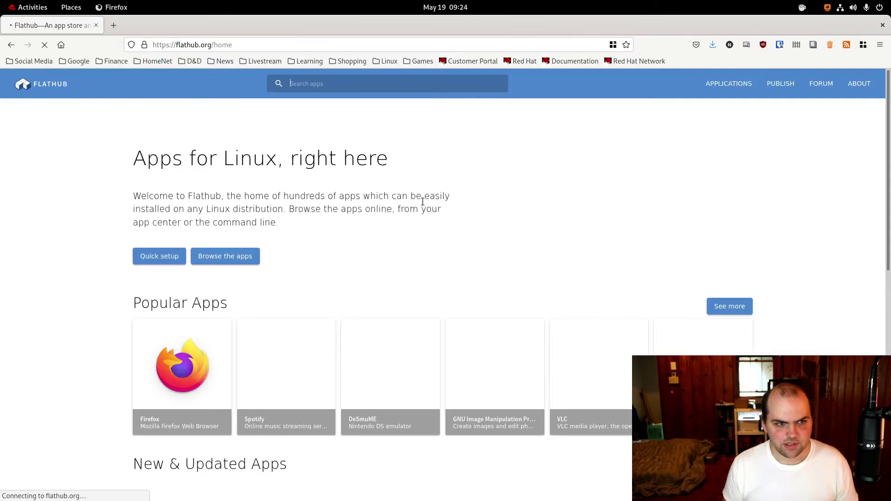
left_click(137, 254)
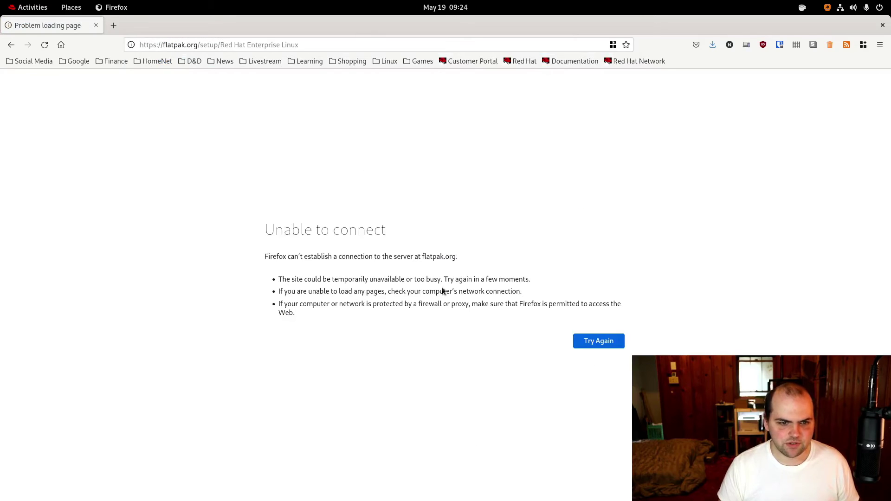
key("F5")
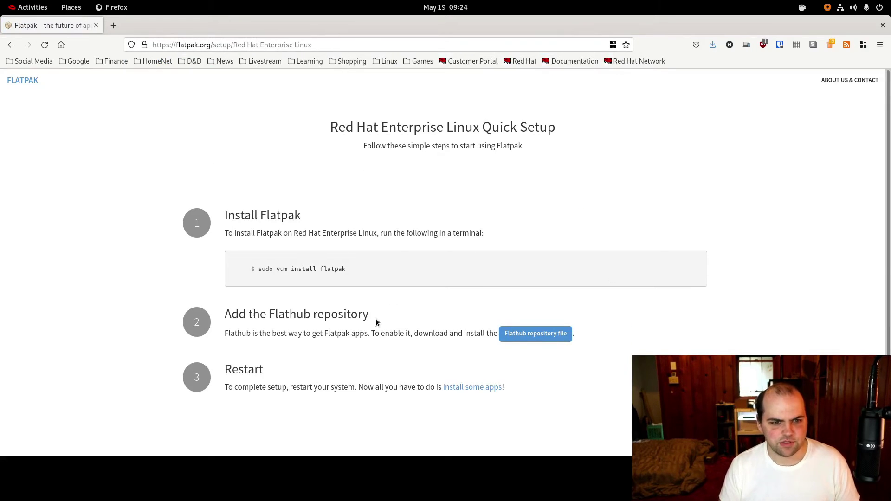
- Highlight the Flatpak install command, then view the Flathub repository file in Software Install and close it
left_click_drag(347, 270, 258, 269)
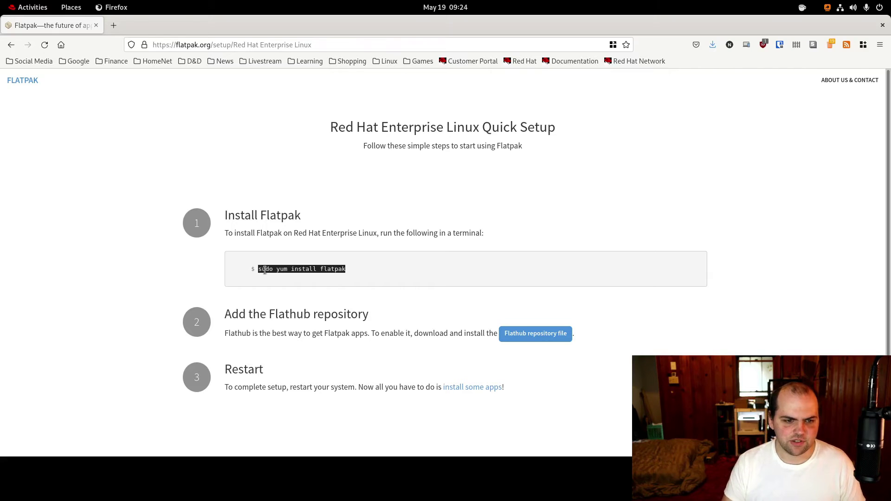
left_click(398, 284)
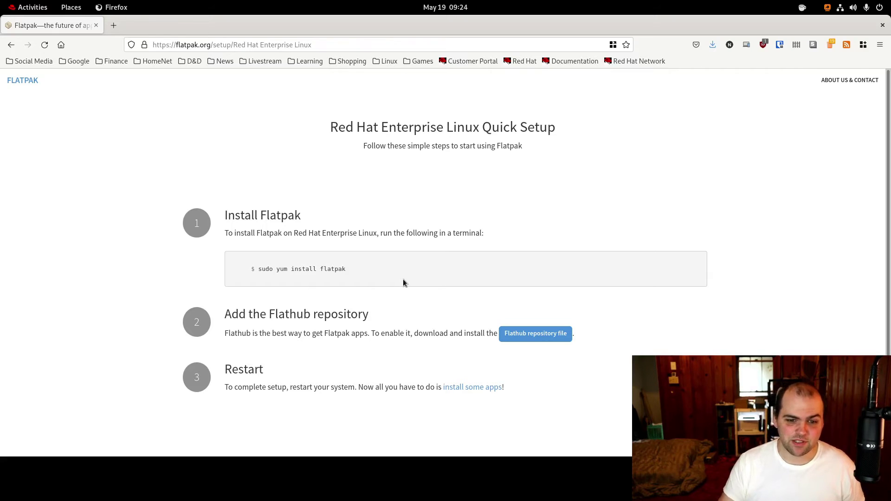
left_click(532, 334)
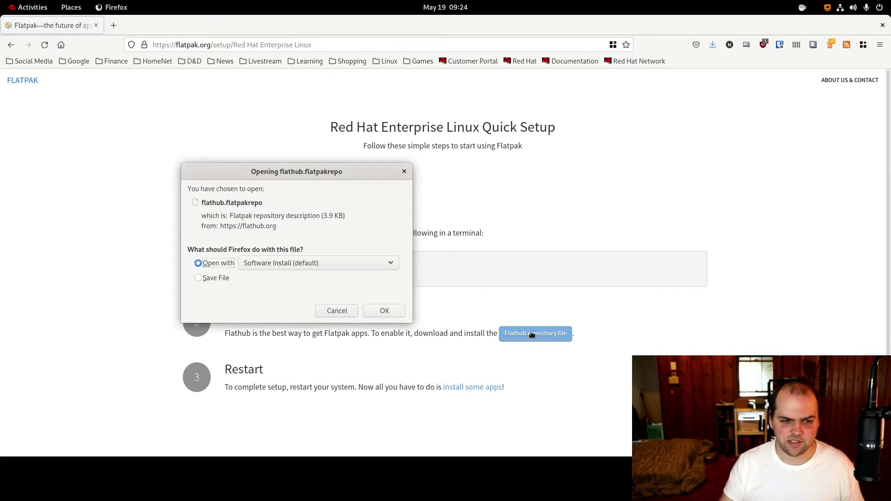
left_click(394, 311)
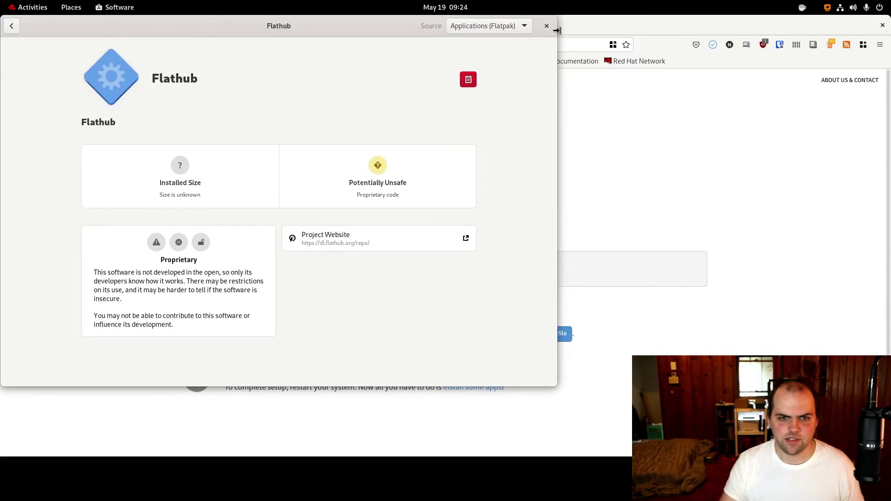
left_click(547, 26)
- Open Software, install Steam from Flathub and launch it
key("super")
type("softw")
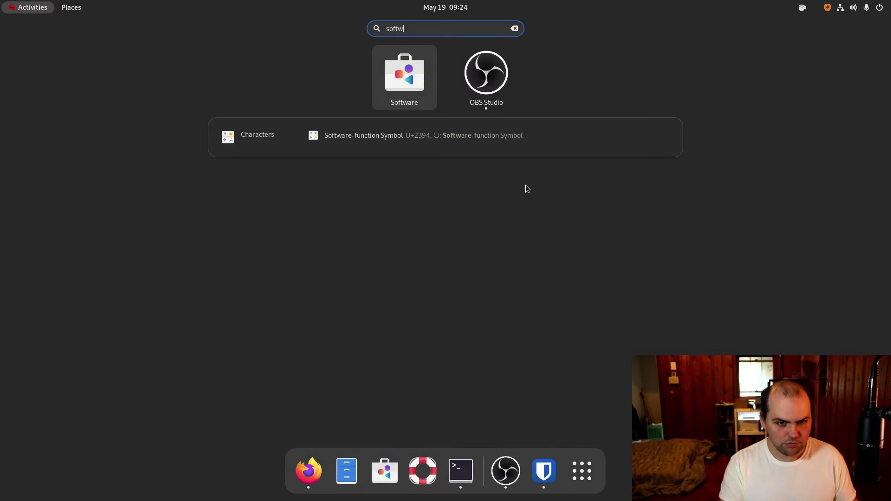
key("Return")
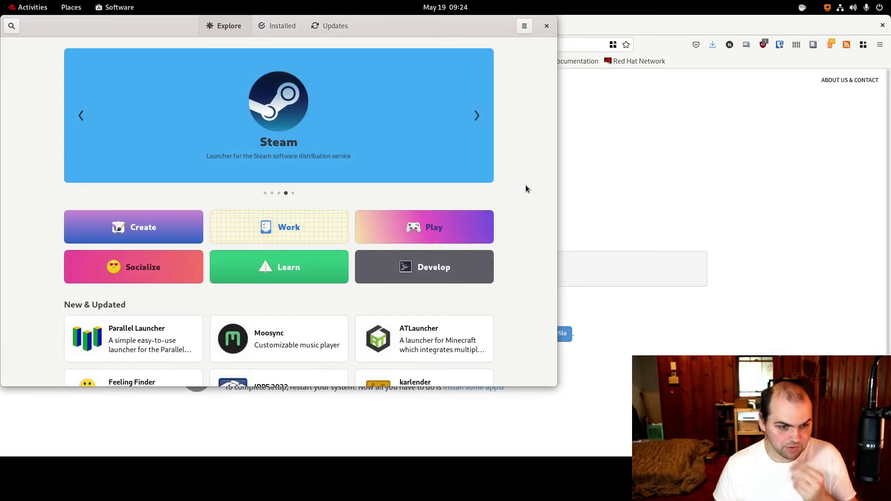
left_click(269, 109)
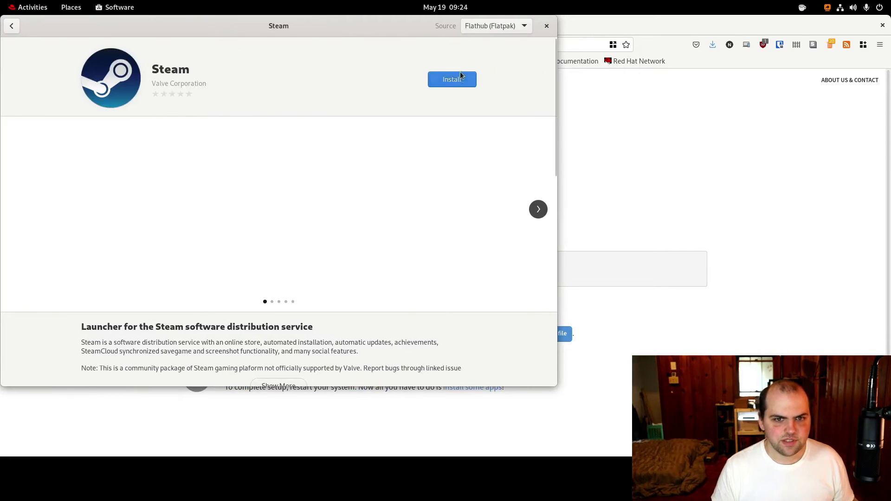
left_click(452, 80)
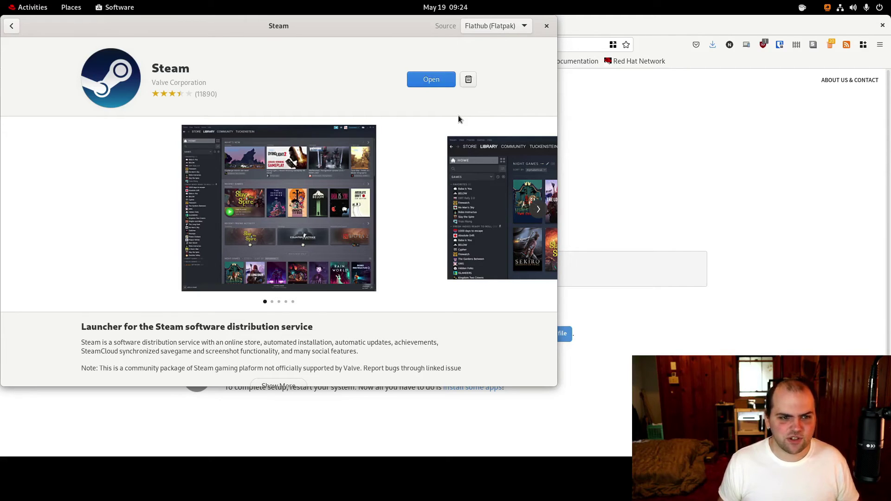
left_click(428, 80)
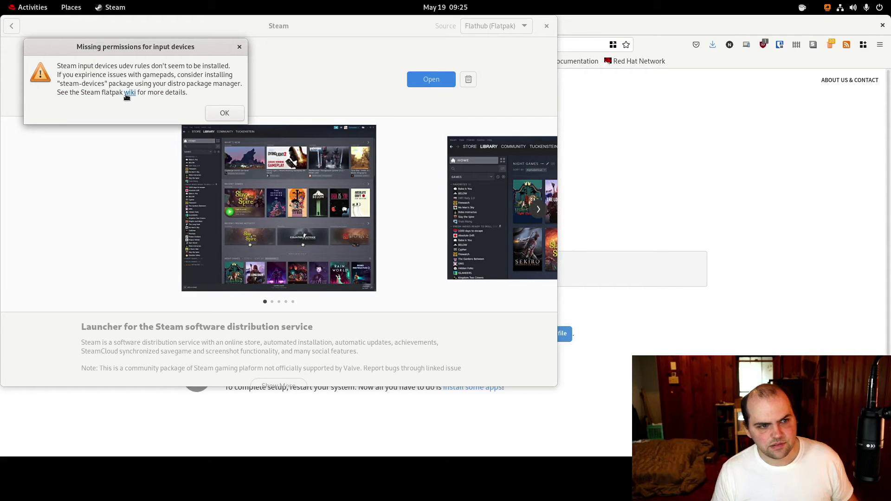
- View the Steam Flatpak wiki on undetected controllers, dismiss the input-device warning, close the wiki and return to the Steam updater
left_click(128, 94)
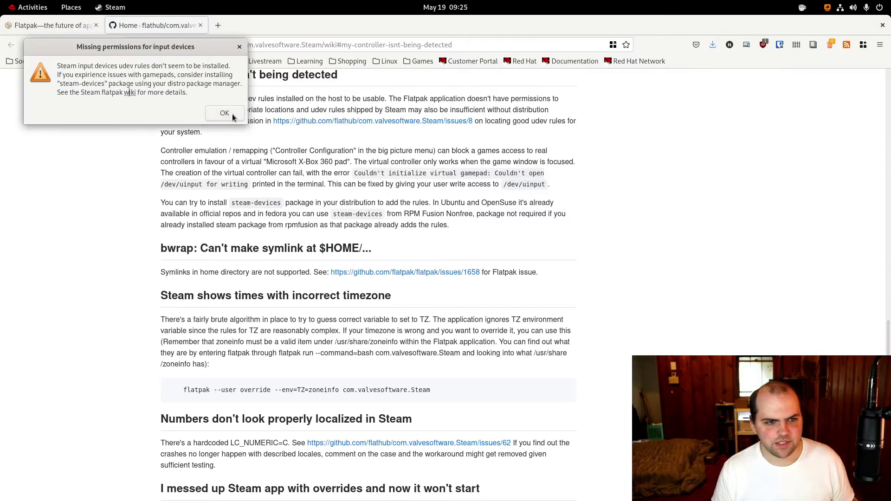
left_click(233, 114)
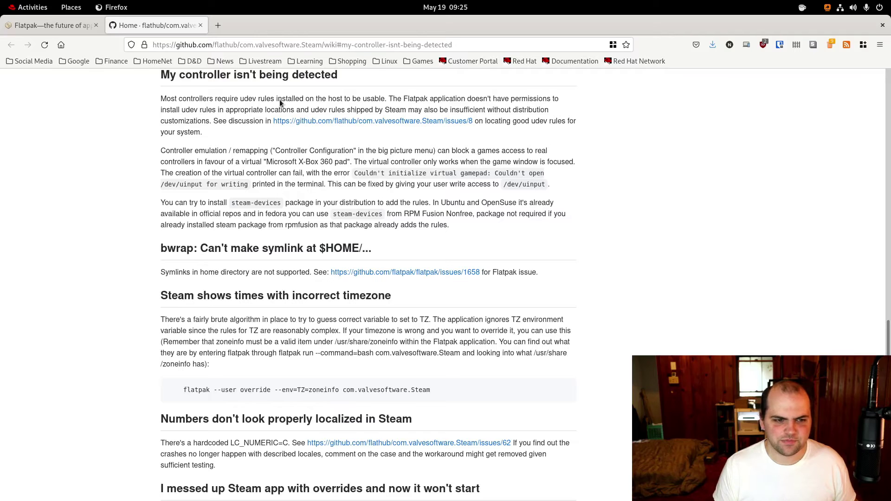
left_click(204, 27)
left_click(200, 25)
key("alt+Tab")
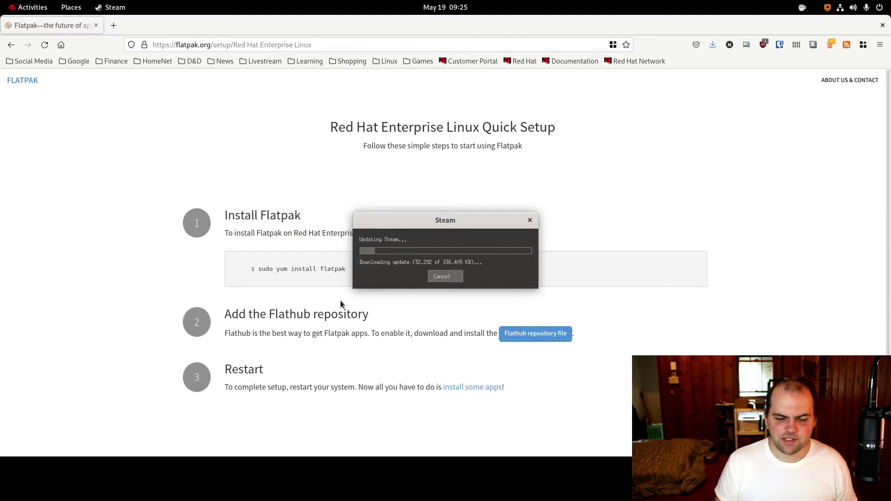
left_click_drag(454, 220, 464, 214)
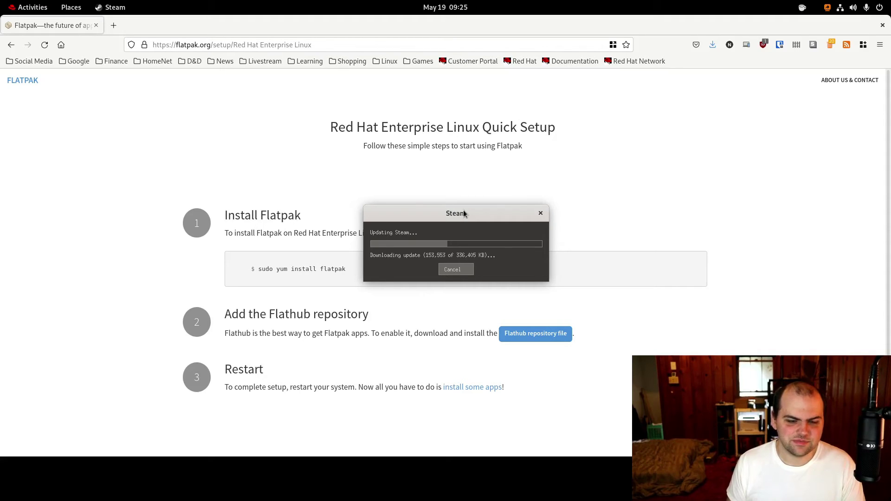
- Switch to Software, return to its Explore page and move the window nearer the middle of the desktop
key("super")
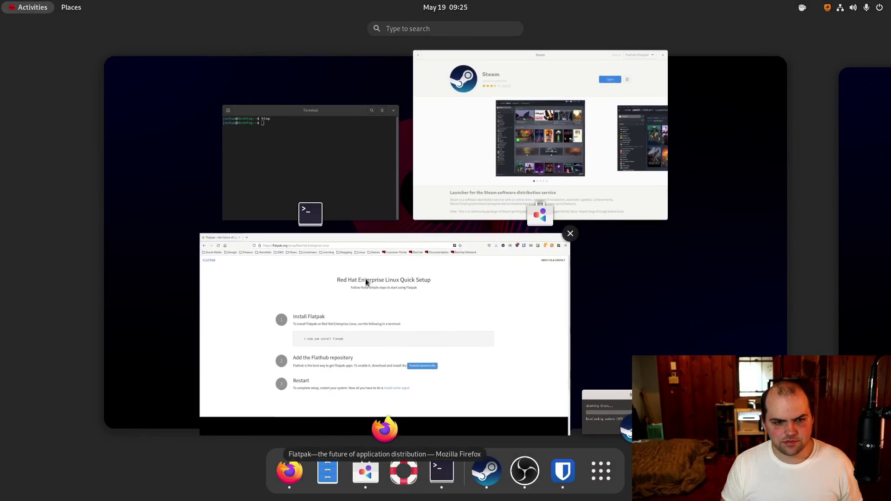
left_click(458, 138)
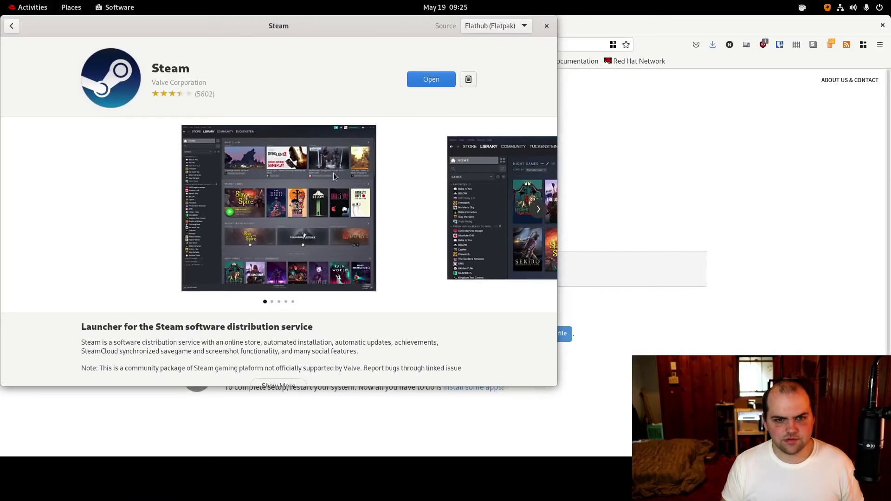
left_click(11, 26)
left_click_drag(442, 21, 543, 104)
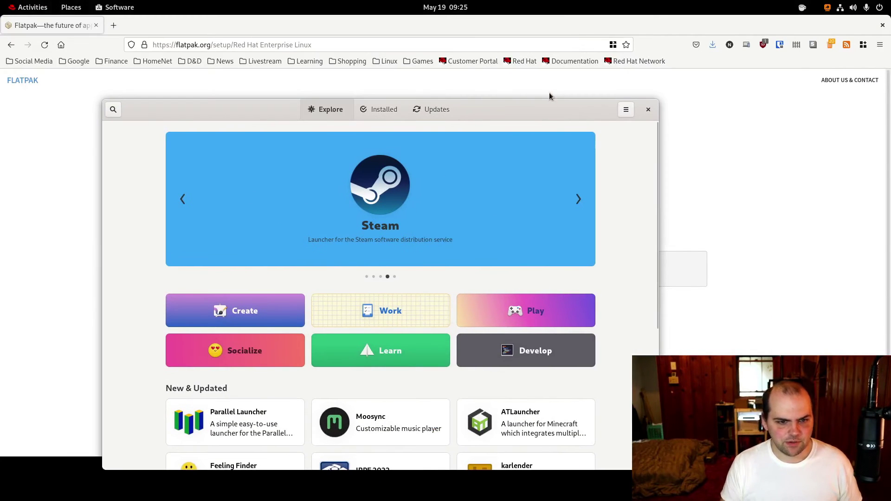
- Search Software for discord, install Discord from Flathub, and return to the search results
type("discord")
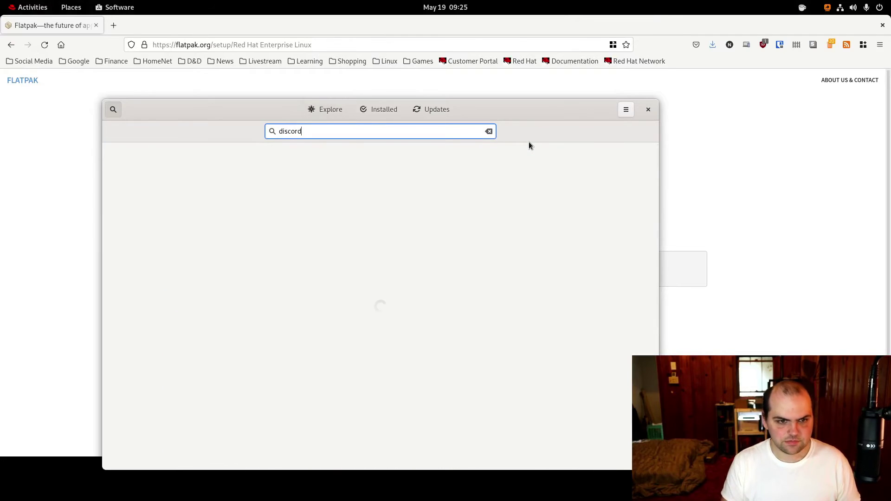
left_click(377, 190)
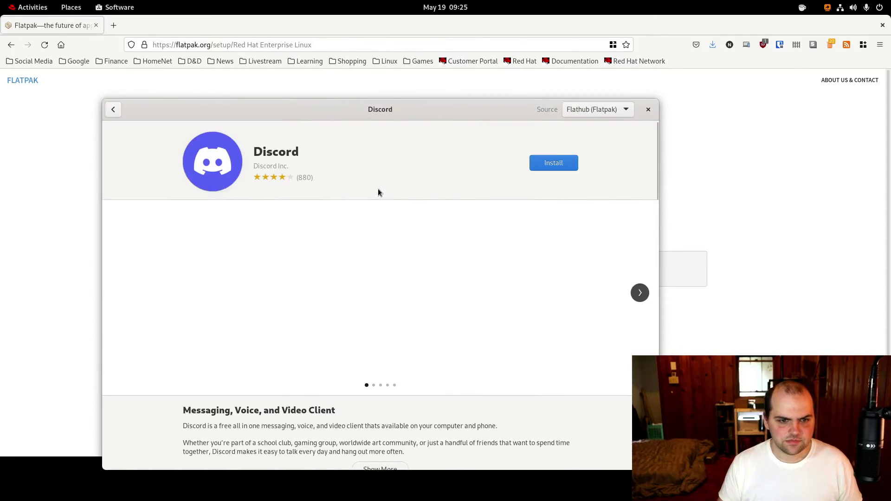
left_click(560, 163)
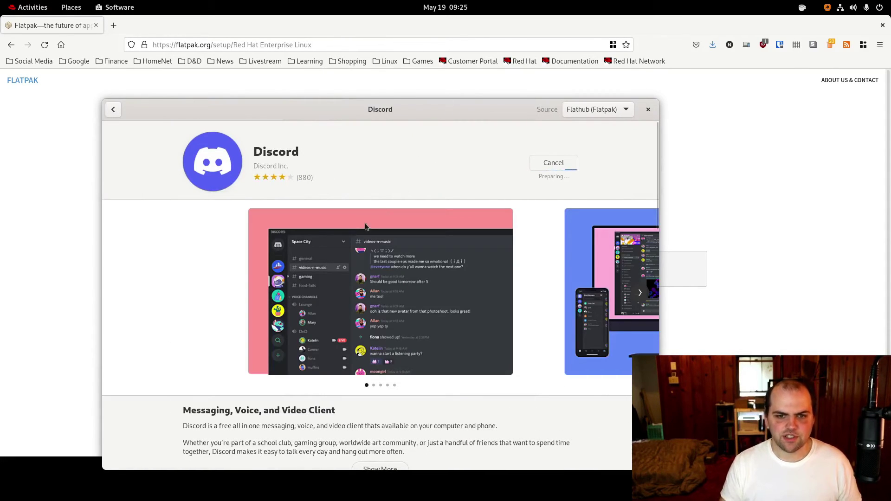
left_click(603, 110)
left_click(598, 111)
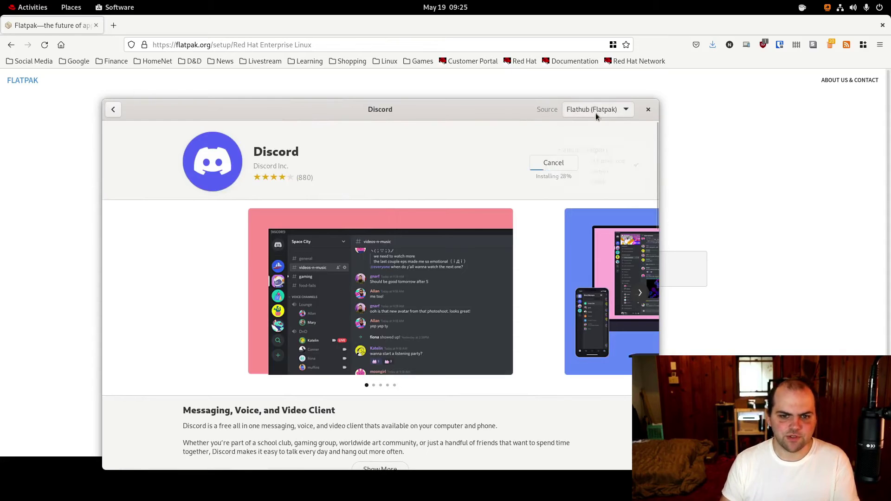
left_click(113, 111)
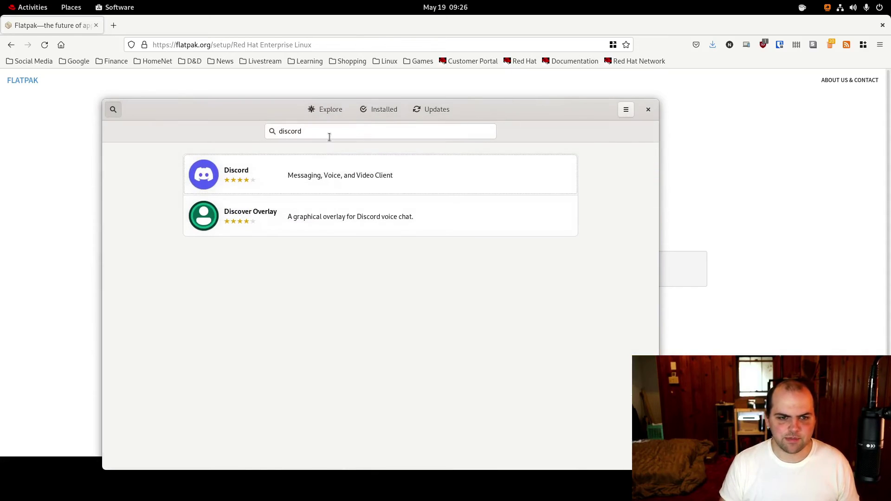
- Search Software for gimp, repeat the search, and return to the Explore page
left_click(310, 137)
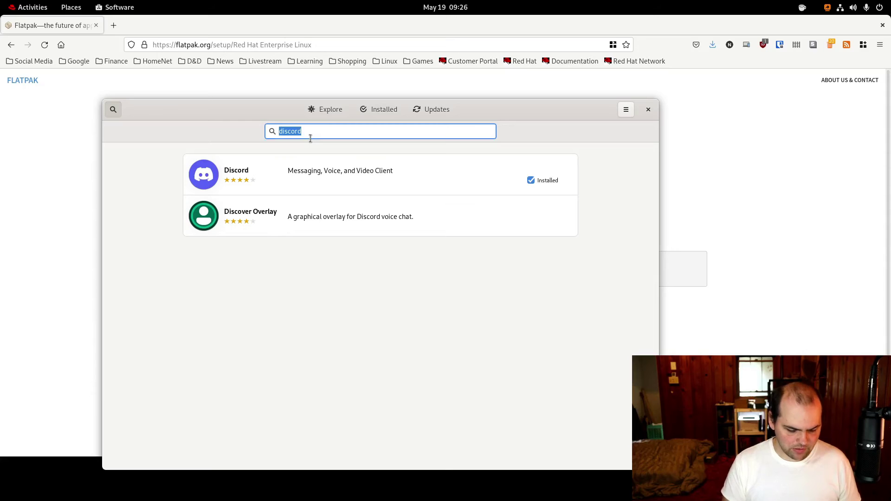
type("gimp")
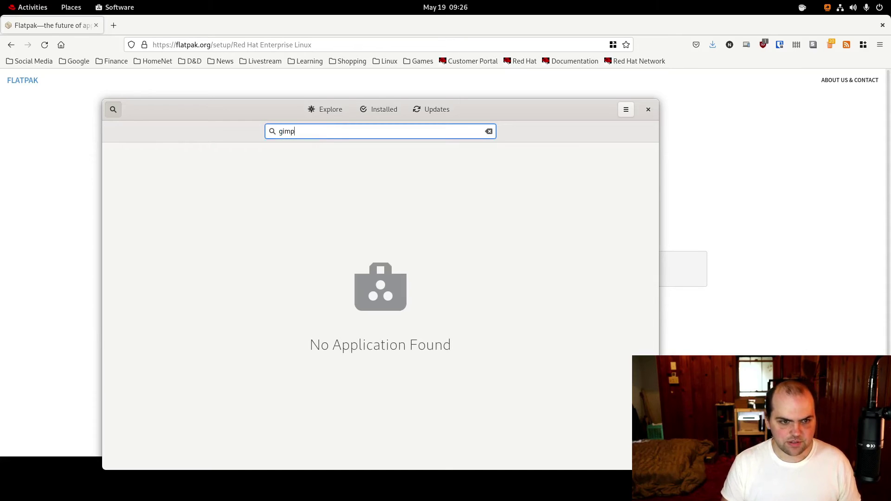
key("ctrl+a")
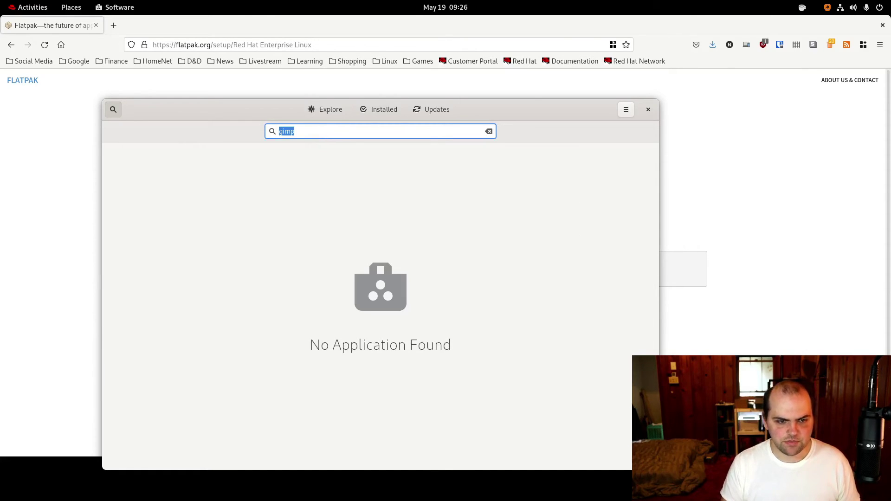
key("Escape")
type("gimp")
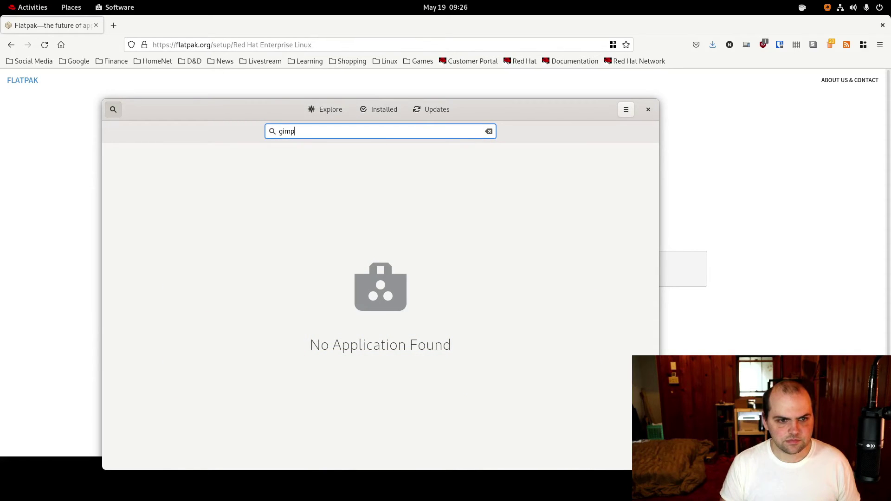
key("Escape")
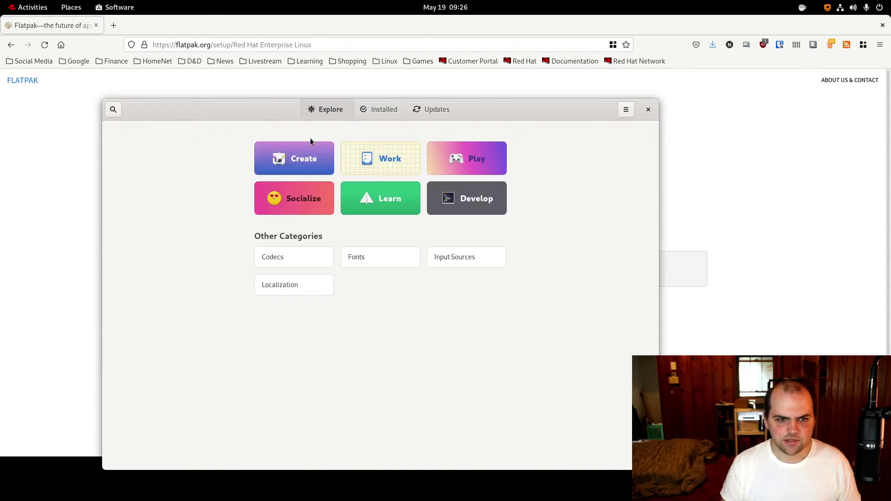
- Look through the installed applications in Software and return to the Explore page
left_click(389, 115)
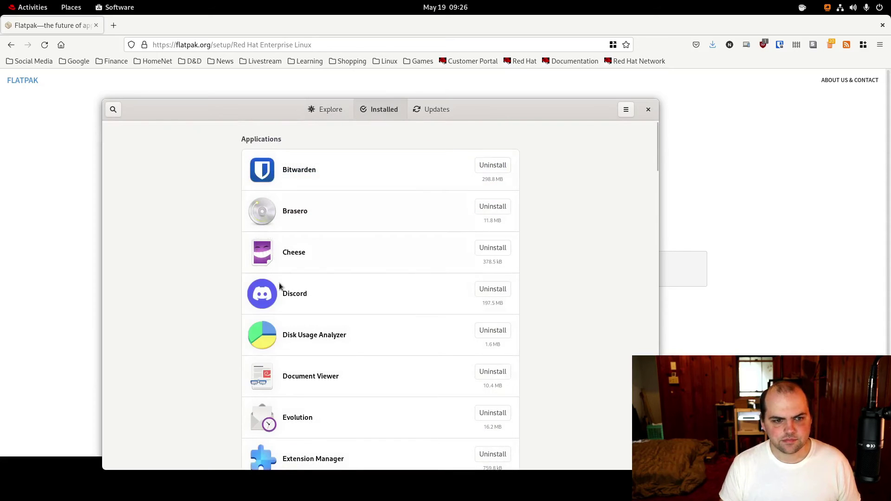
scroll(282, 288, "down", 5)
scroll(320, 129, "up", 5)
left_click(324, 116)
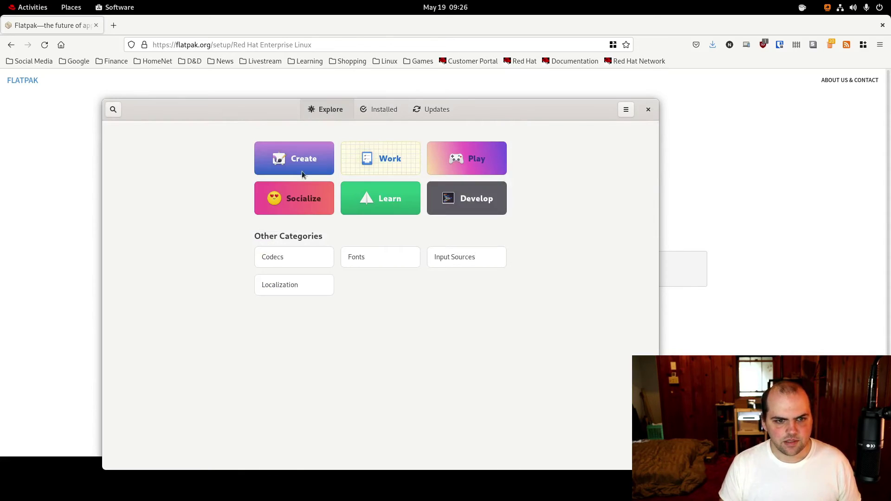
- Search Software for kdenlive and clear the search
type("kdenlive")
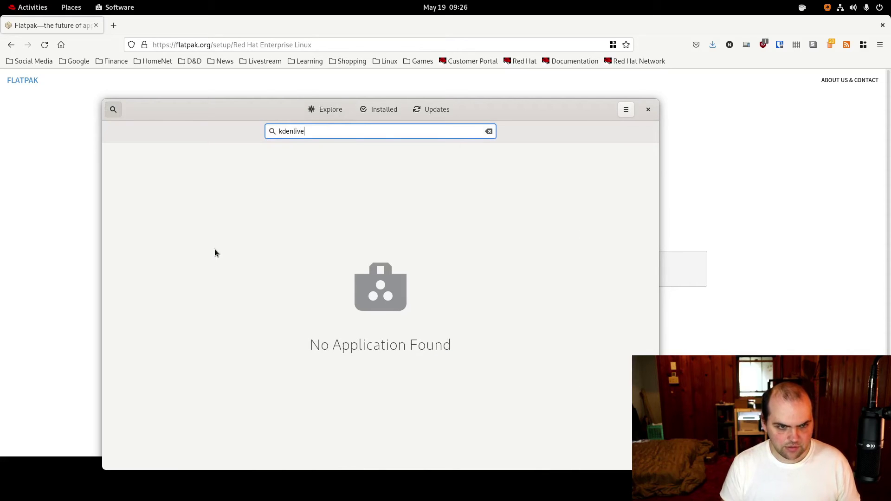
key("ctrl+a")
key("BackSpace")
key("Escape")
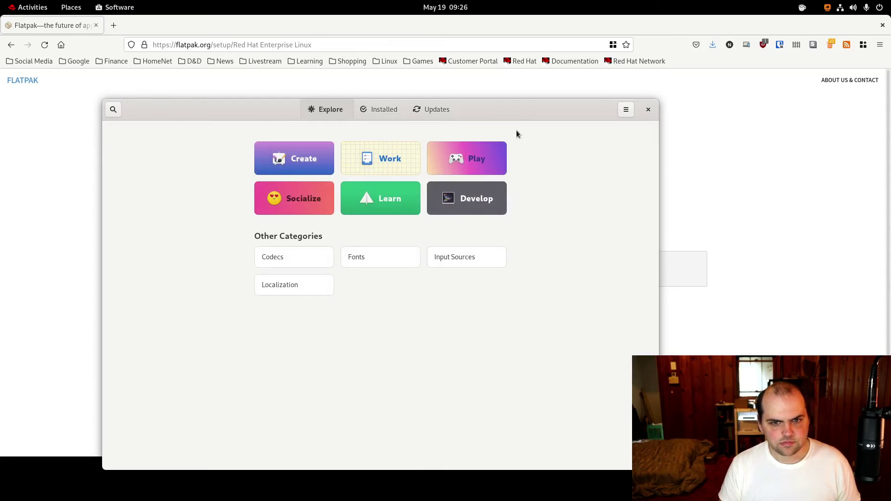
- Check for available updates in Software and move its window slightly higher on the desktop
left_click(113, 109)
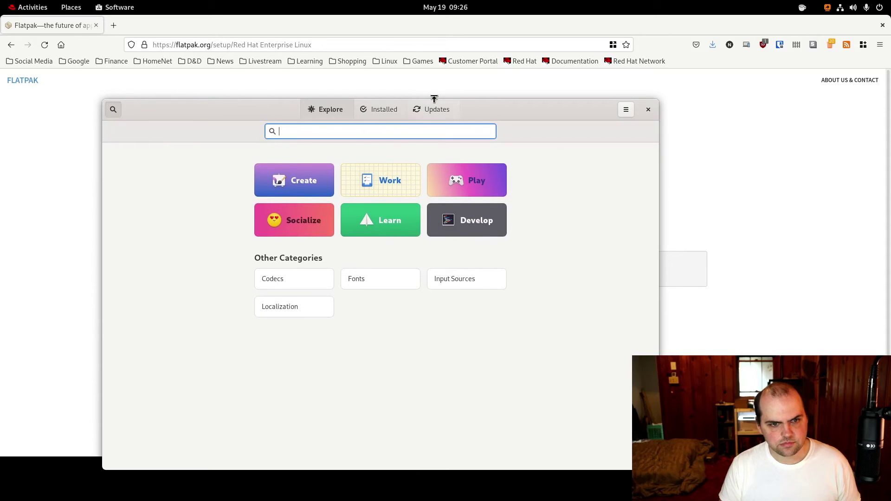
left_click(436, 110)
left_click(115, 112)
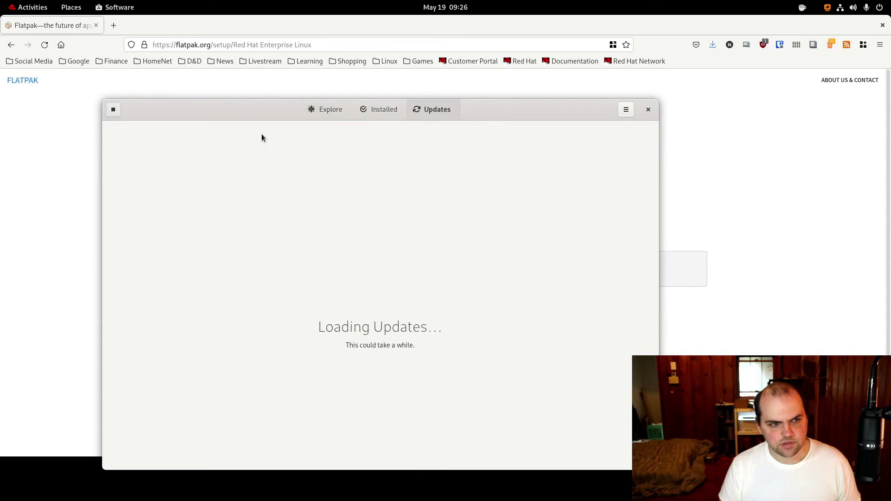
left_click_drag(274, 120, 310, 90)
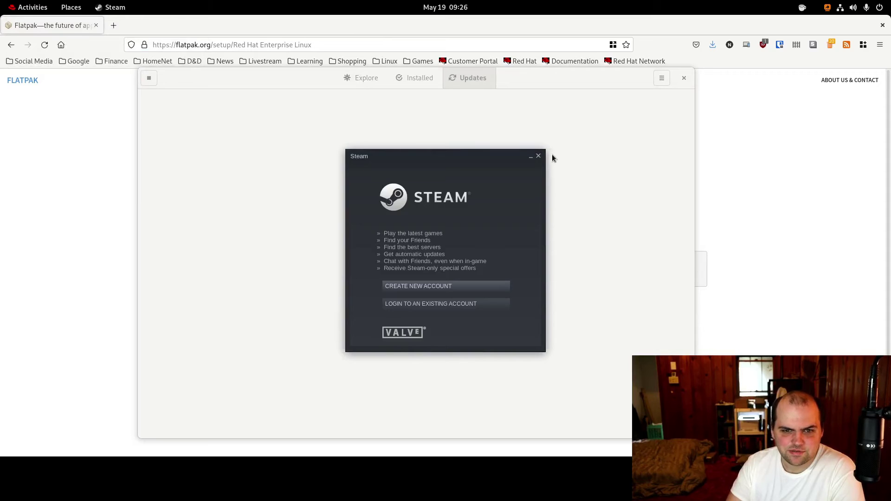
- Close the Steam sign-in window, Software, and the Firefox window with the Flatpak setup page
left_click(538, 156)
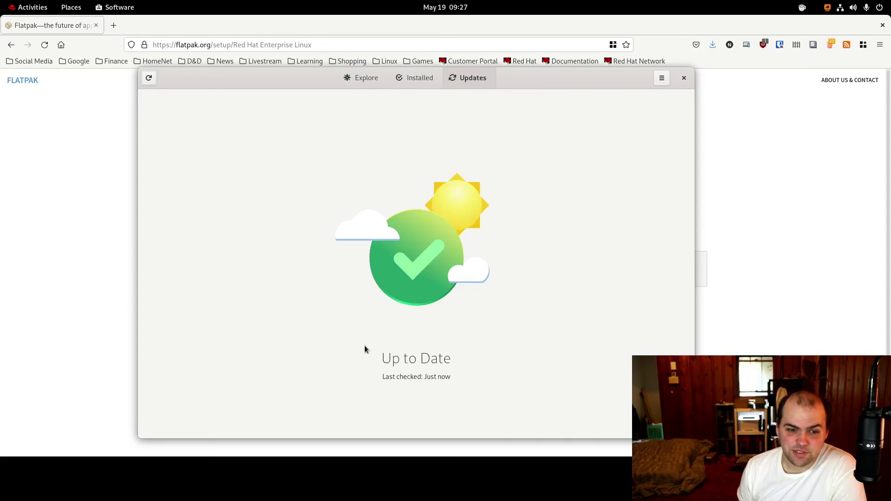
left_click(372, 80)
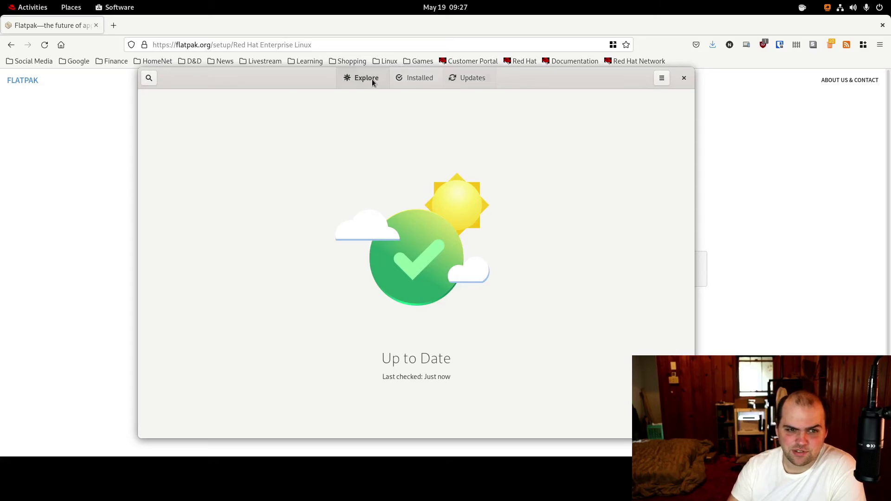
left_click(684, 77)
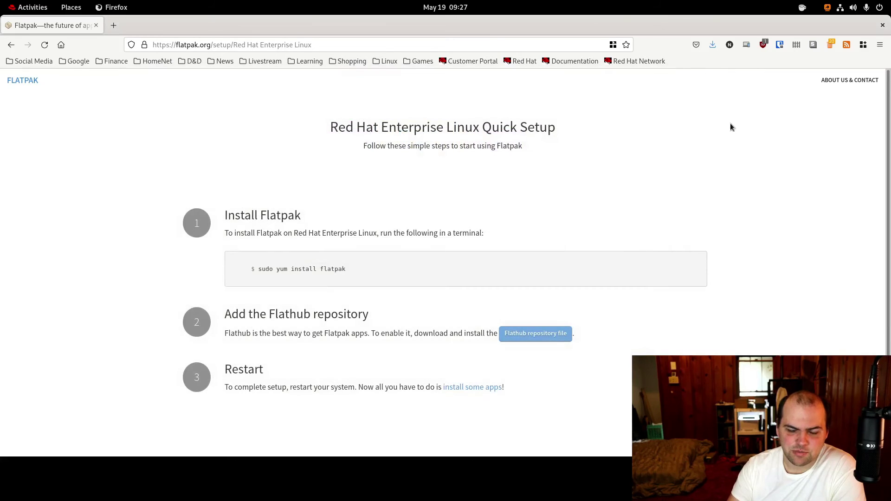
left_click(713, 44)
left_click(716, 46)
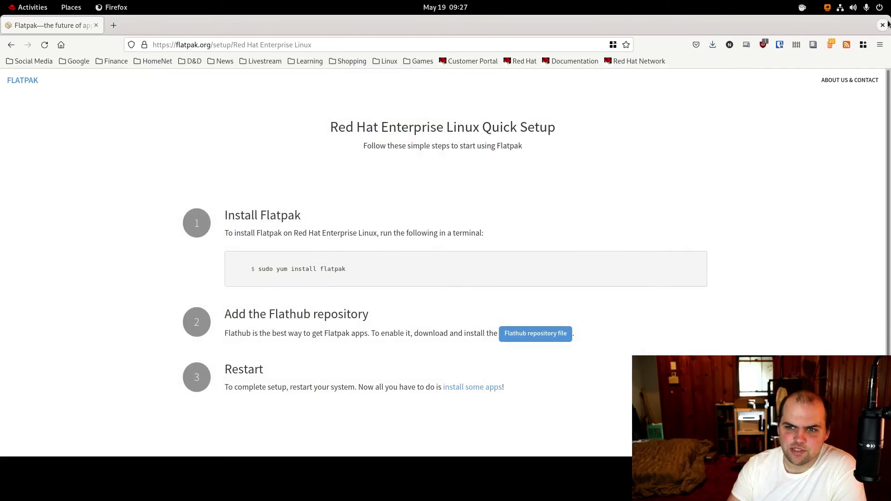
left_click(882, 25)
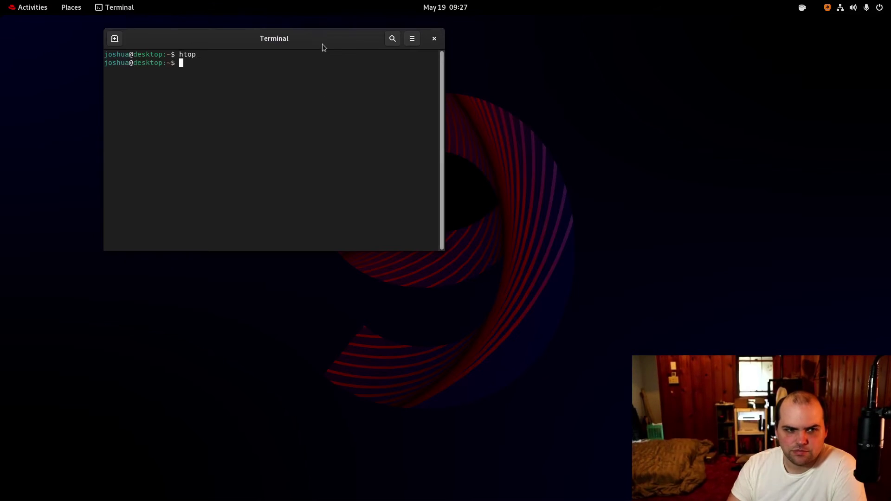
- Move the terminal nearer the middle of the desktop, clear it, and install kdenlive from Flathub using flatpak install, accepting the default answers
left_click_drag(322, 46, 430, 86)
key("ctrl+l")
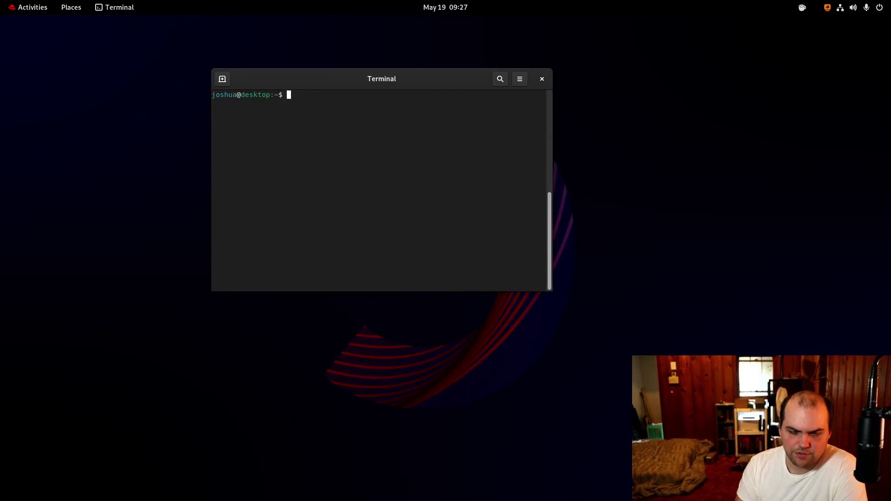
type("flata")
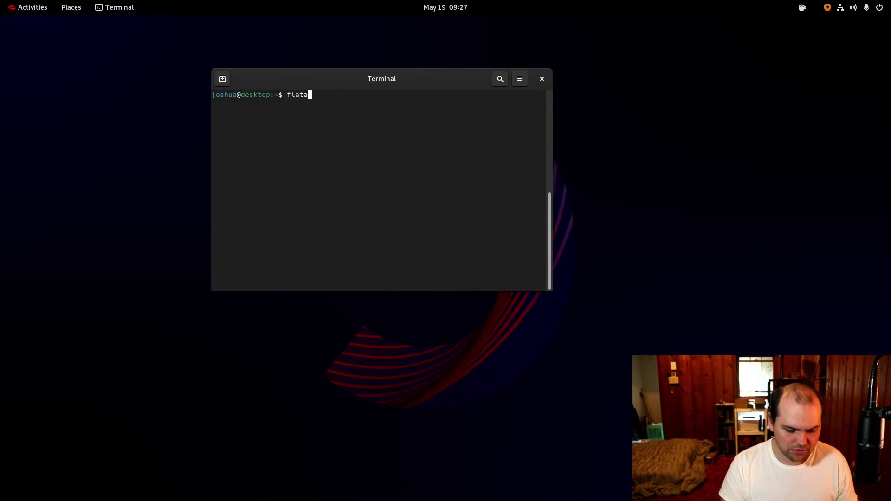
key("BackSpace")
type("pak")
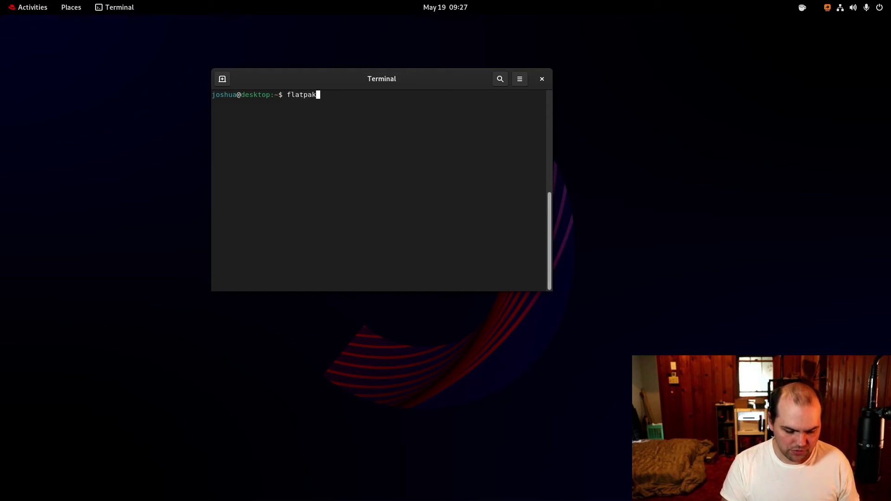
type(" install kdenlive")
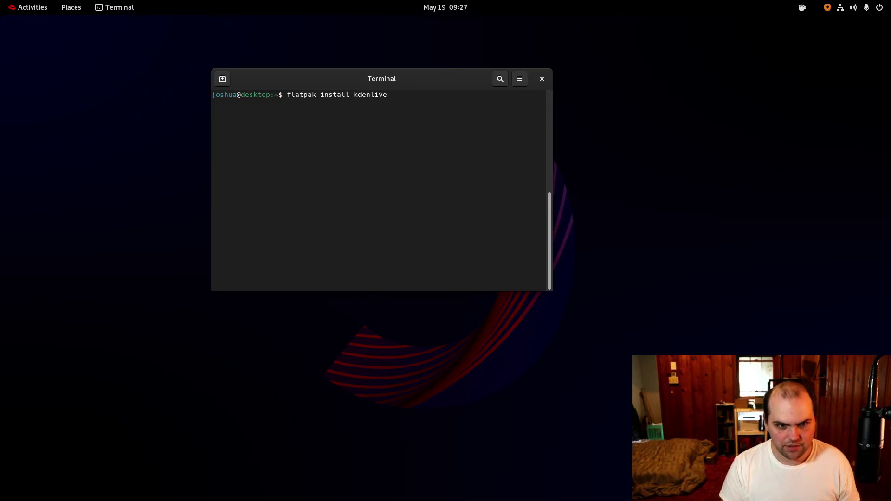
key("Return")
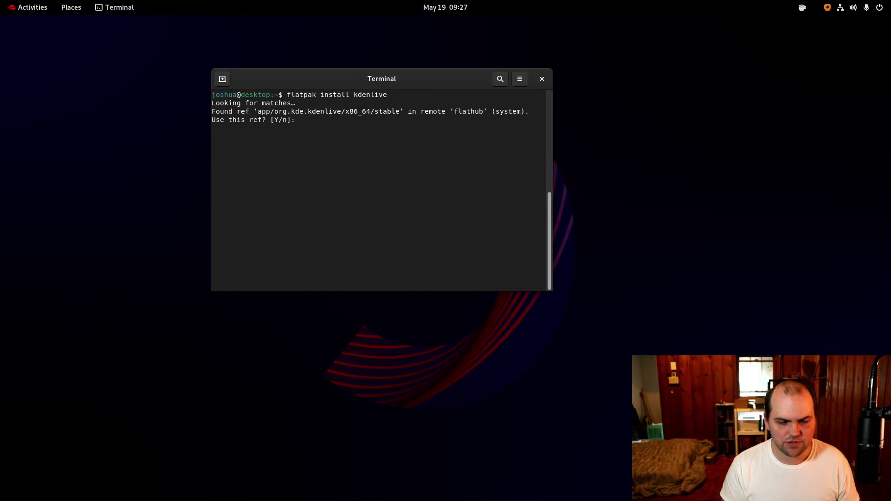
key("Return")
key("Return")
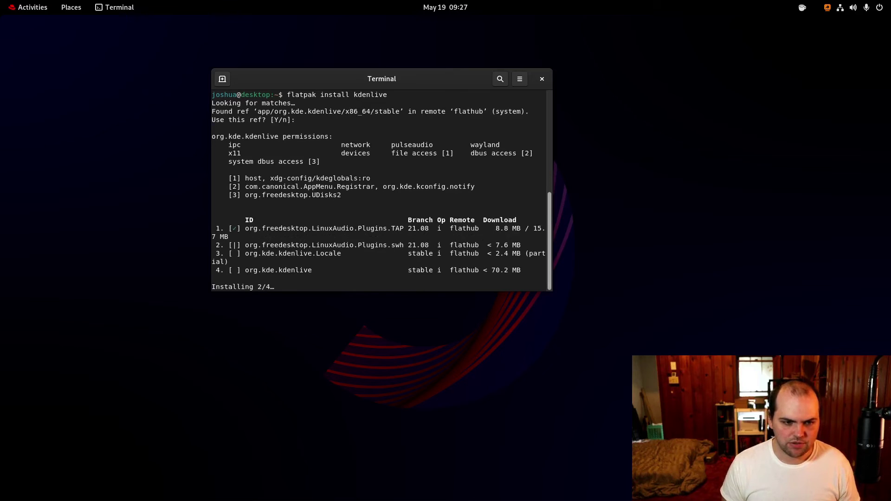
- Open a second terminal window and try to run sudo dnf --help, submitting the account password
key("ctrl+shift+n")
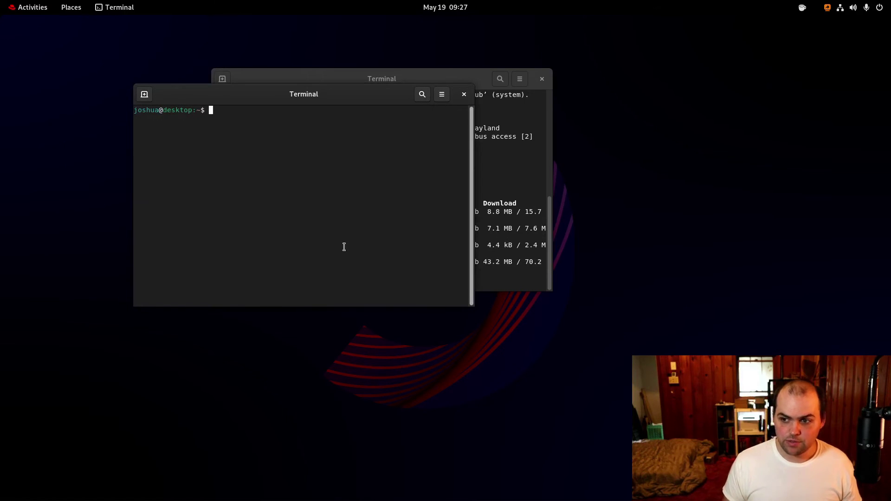
type("s")
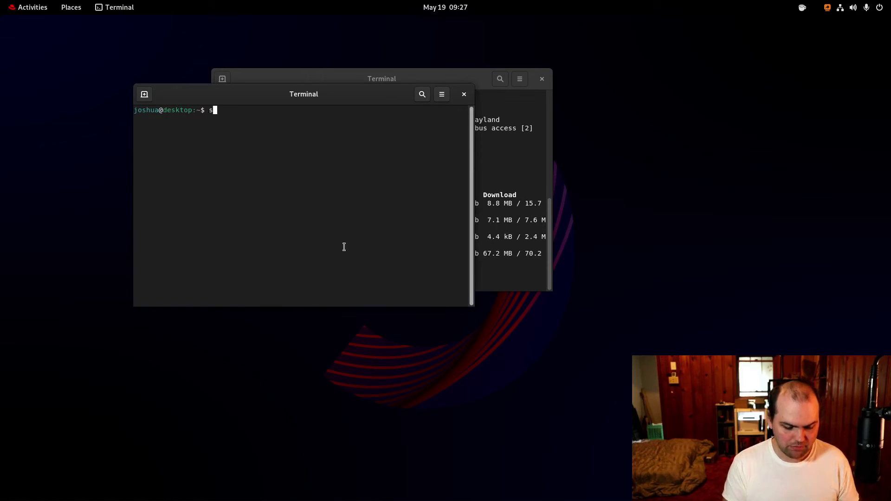
type("udo dnf")
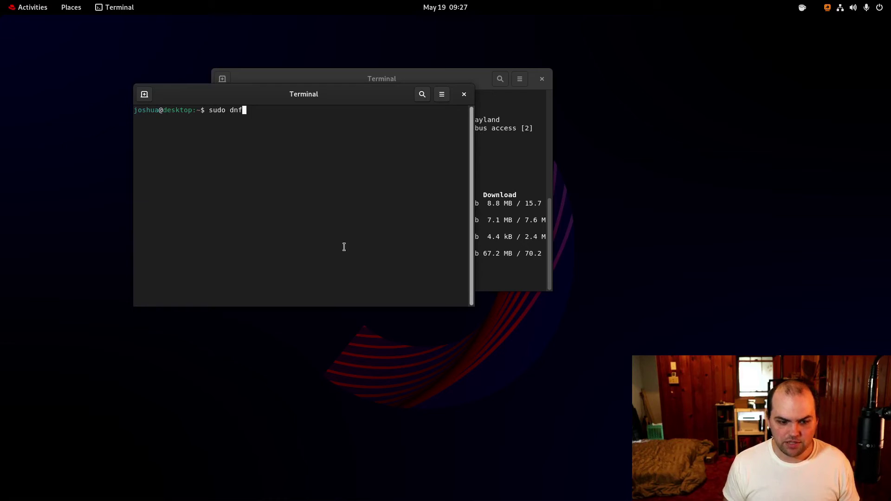
type(" --help")
key("Return")
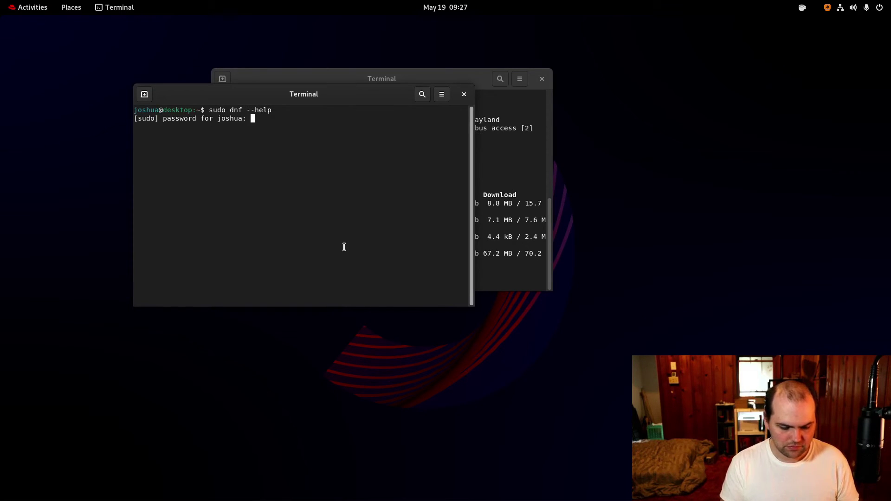
key("Return")
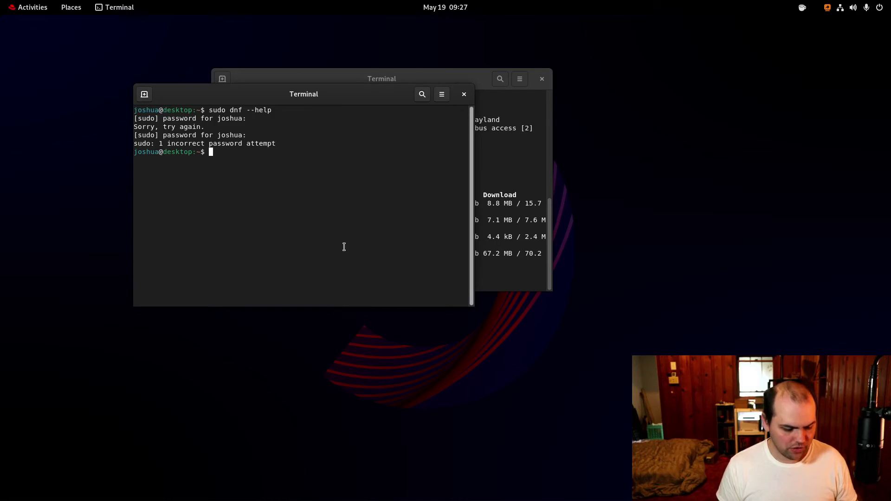
- Search the package repositories for firefox with dnf search and highlight the output line about subscription repositories
type("dnf")
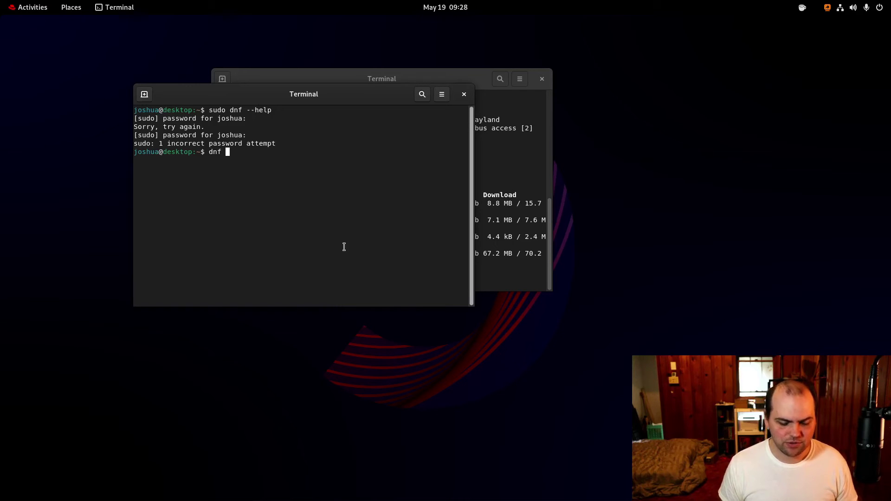
type("search fire")
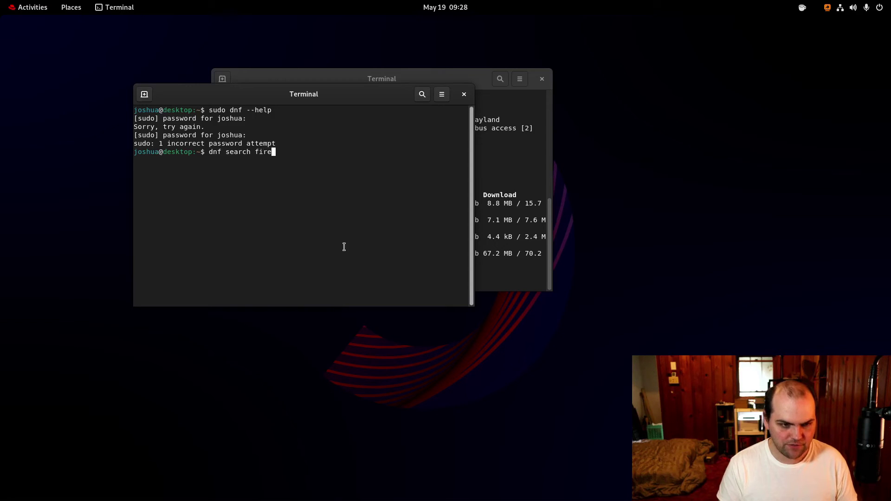
type("fox")
key("Return")
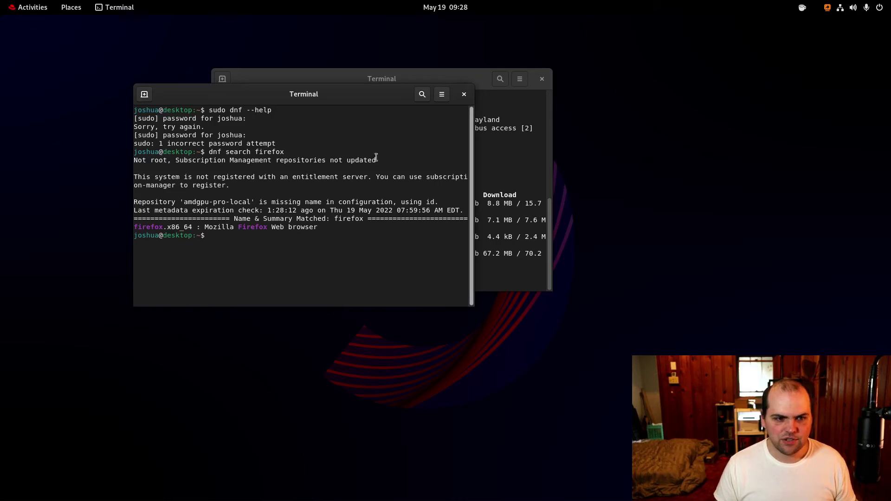
left_click_drag(377, 160, 135, 159)
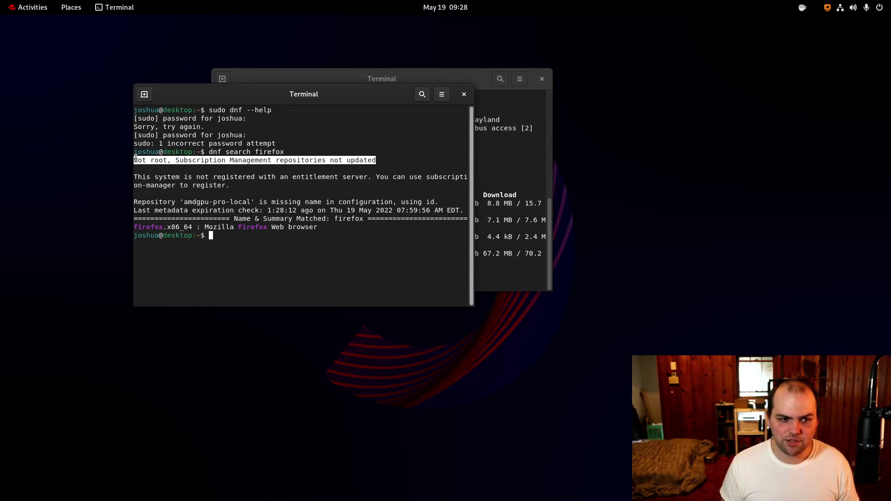
- Rerun the firefox package search as root with sudo dnf search firefox, submitting the account password
key("Up")
key("Home")
type("sudo")
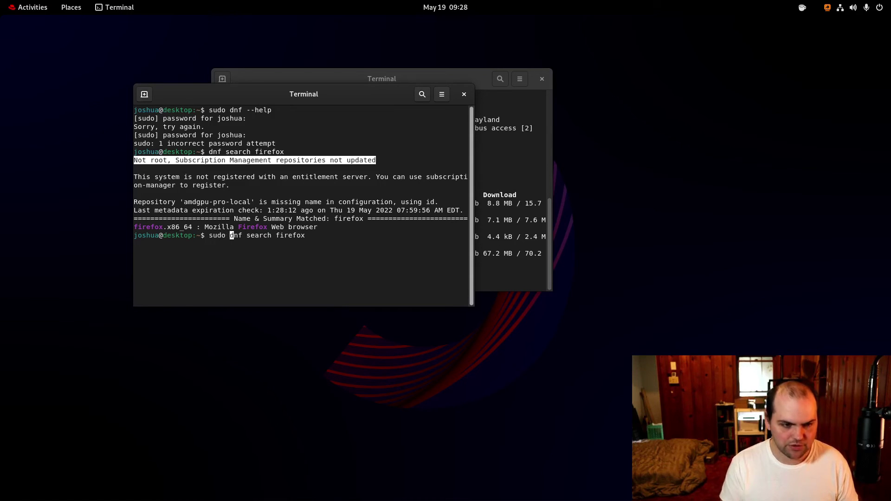
key("Return")
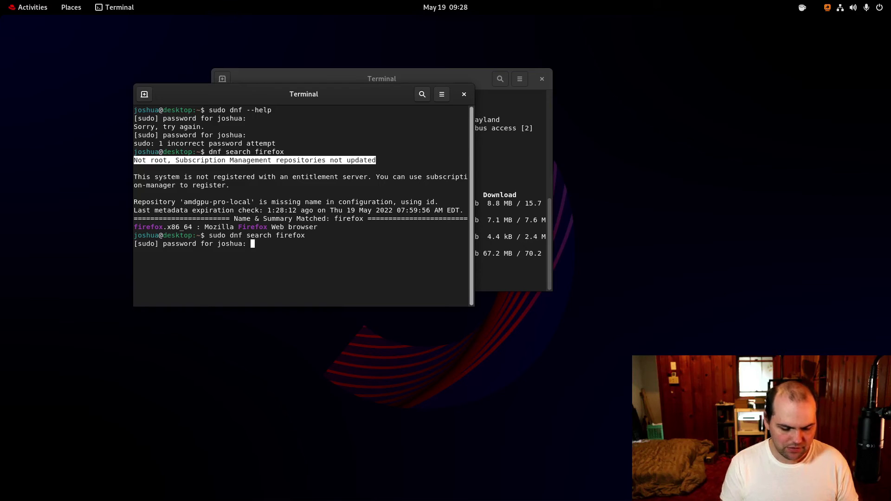
key("Return")
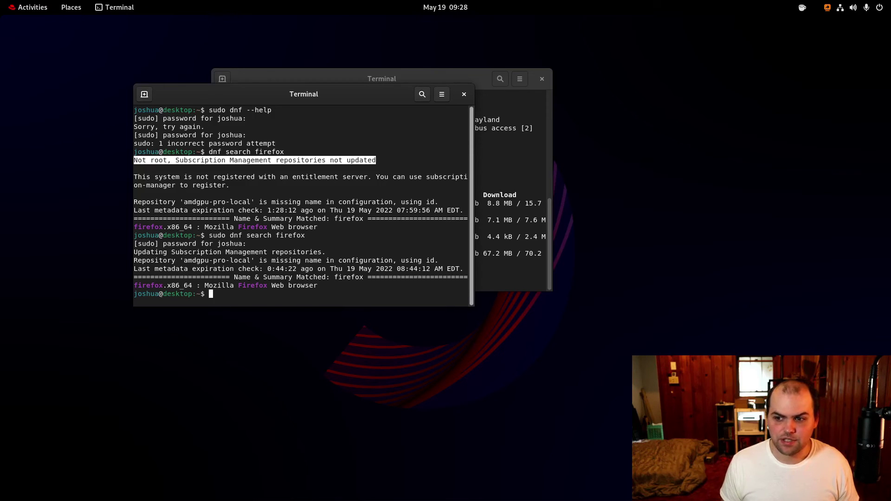
- Search the repositories for podman as root with sudo dnf search podman
key("Up")
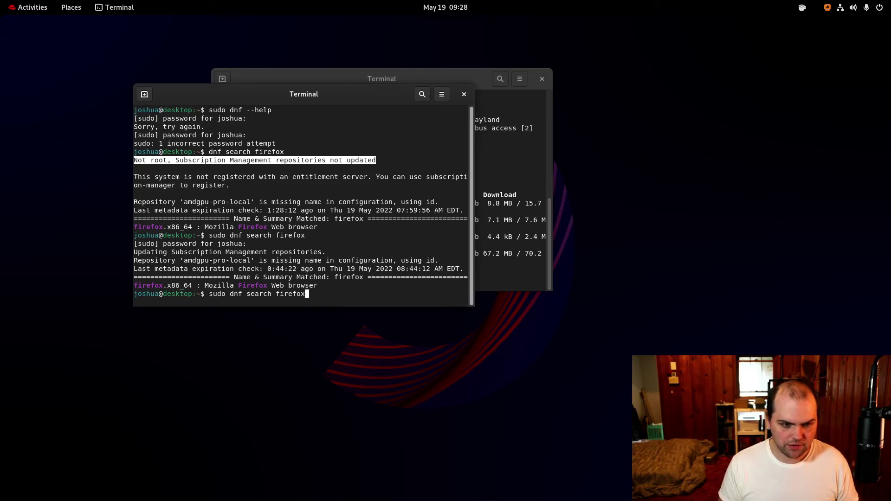
key("BackSpace")
key("BackSpace")
key("BackSpace")
key("BackSpace")
key("BackSpace")
key("BackSpace")
key("BackSpace")
type("podman")
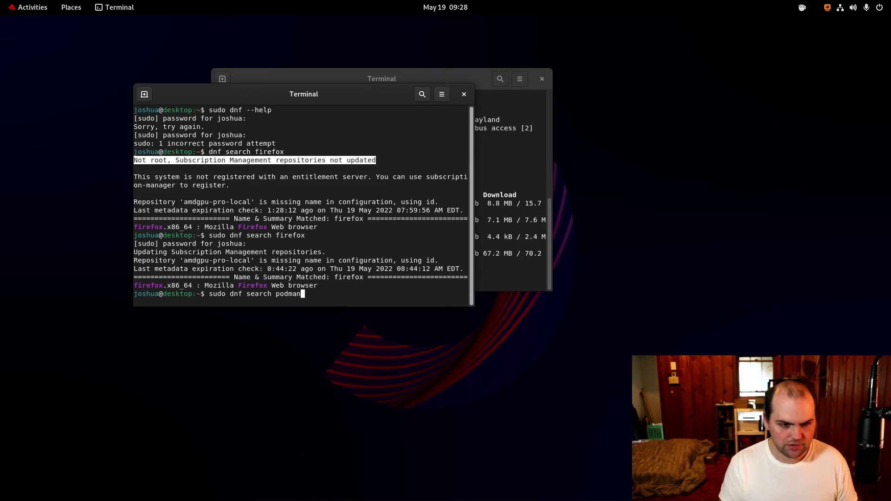
key("Return")
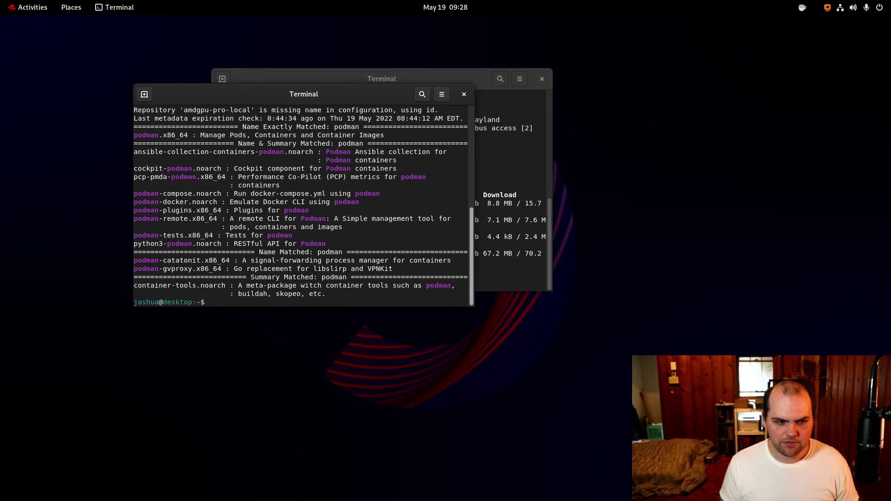
- Repeat the podman package search without root rights using dnf search podman
key("Up")
key("Up")
key("Down")
key("Home")
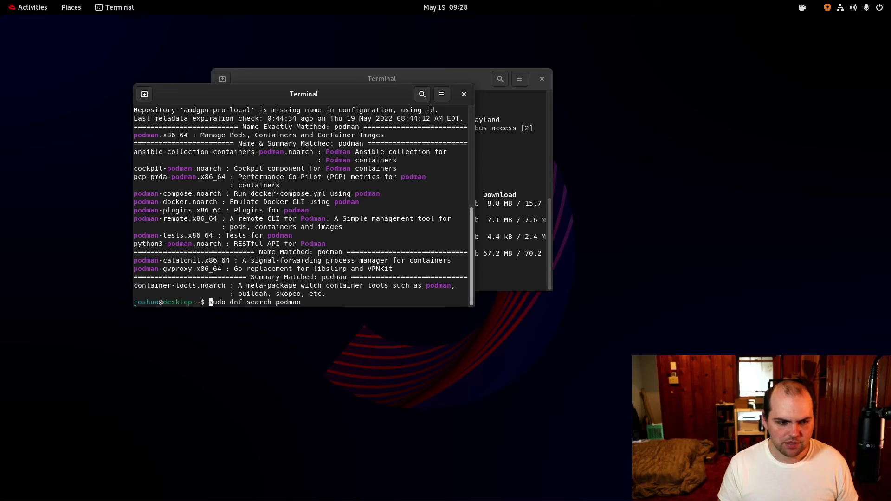
key("Delete")
key("Delete")
key("Delete")
key("Delete")
key("Delete")
key("Return")
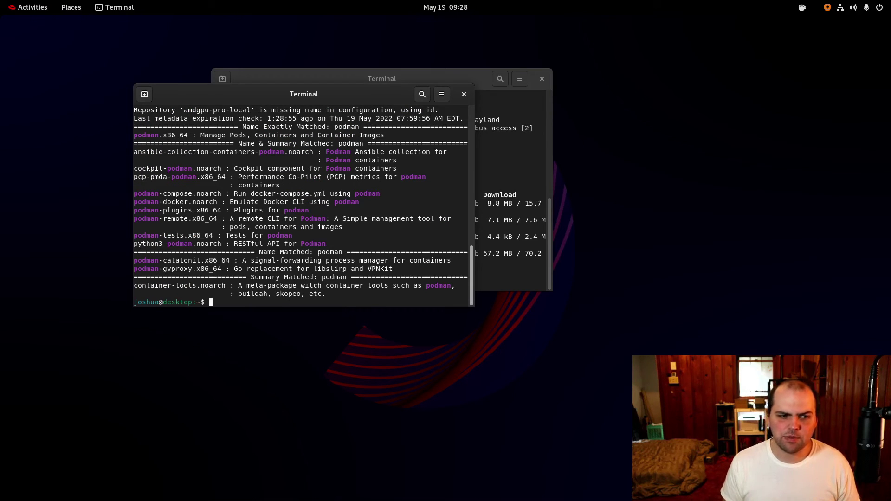
- Clear the second terminal and close it, returning to the terminal with the kdenlive installation
key("Return")
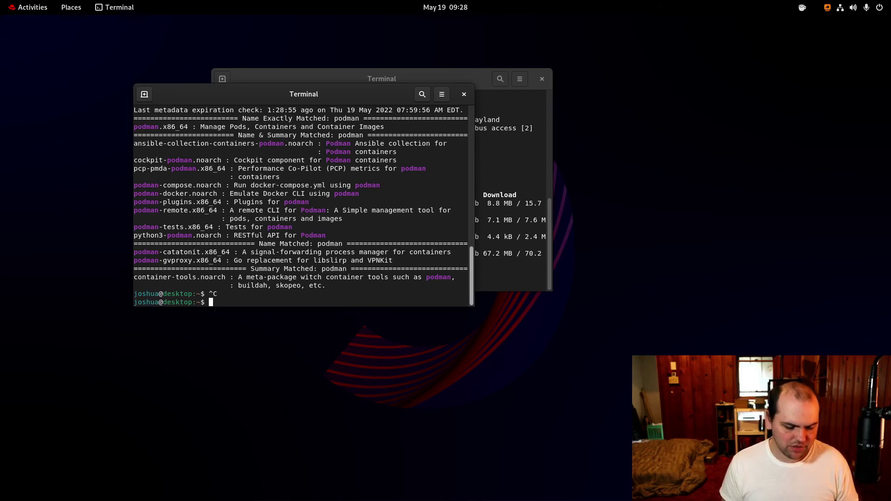
key("ctrl+l")
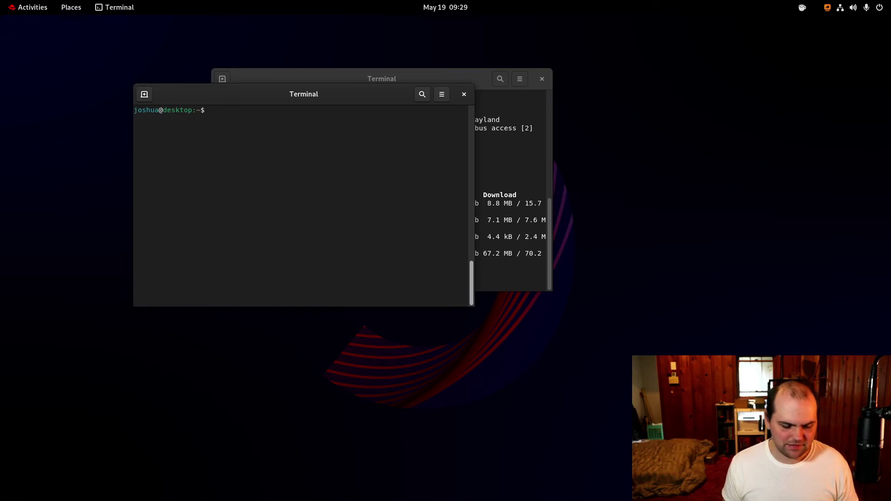
key("ctrl+d")
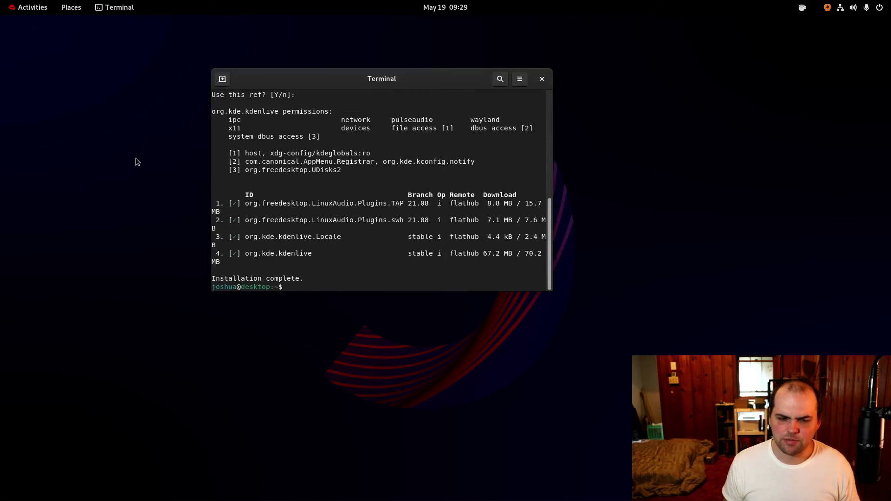
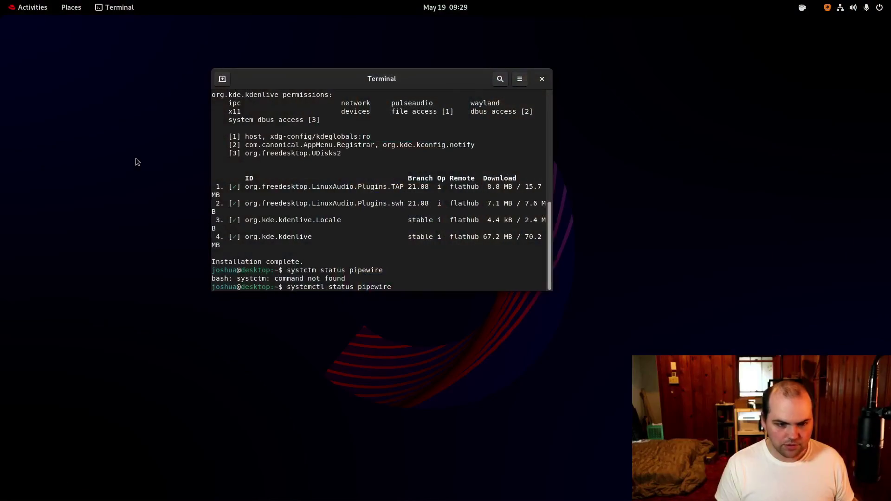
- Check the PipeWire service with systemctl status pipewire, first system-wide and again with the --user option
key("Return")
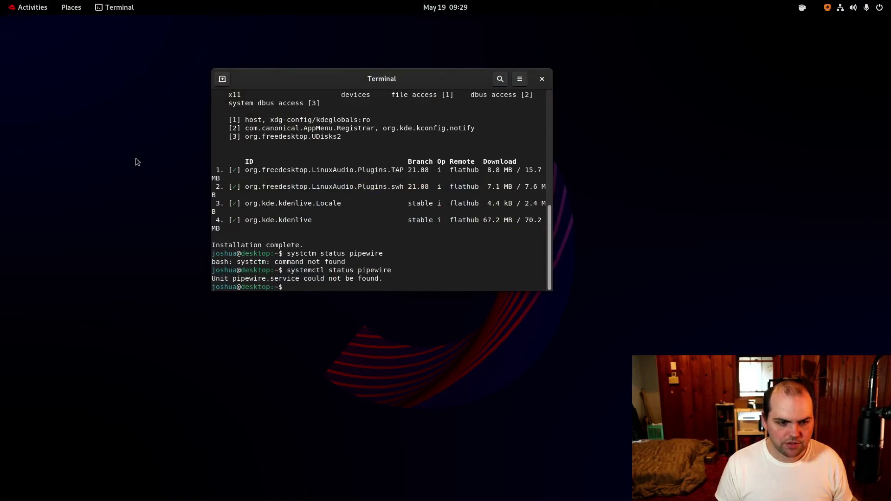
key("Up")
key("ctrl+Left")
key("ctrl+Left")
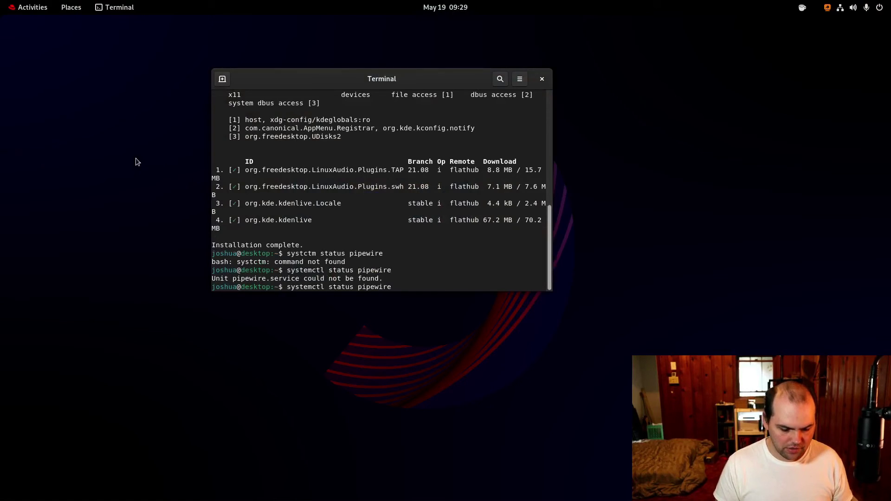
type("--user")
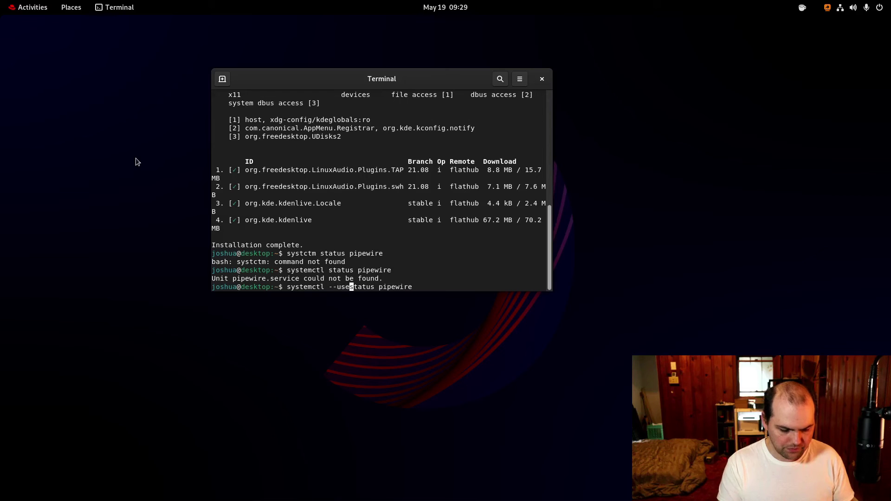
key("Return")
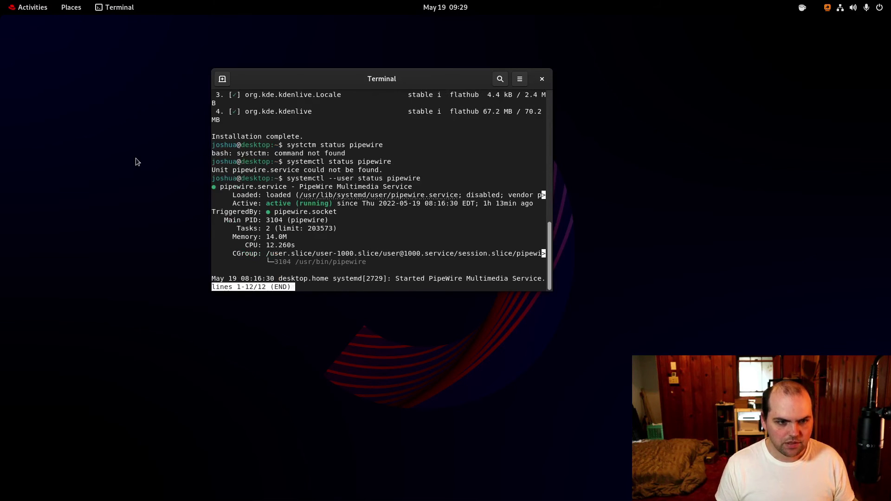
- Enlarge the terminal window so the full PipeWire status lines fit, and examine the service's active state
right_click(552, 280, "super")
key("Escape")
left_click_drag(554, 298, 775, 385)
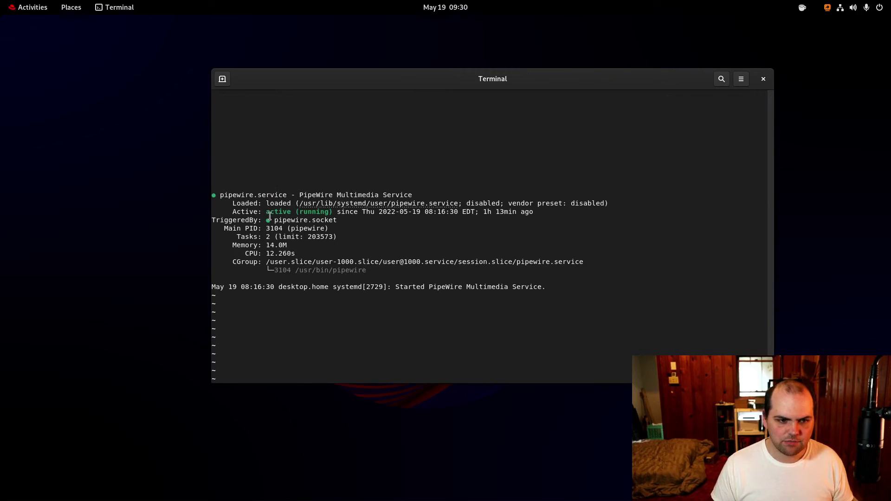
left_click_drag(270, 220, 291, 212)
left_click(386, 244)
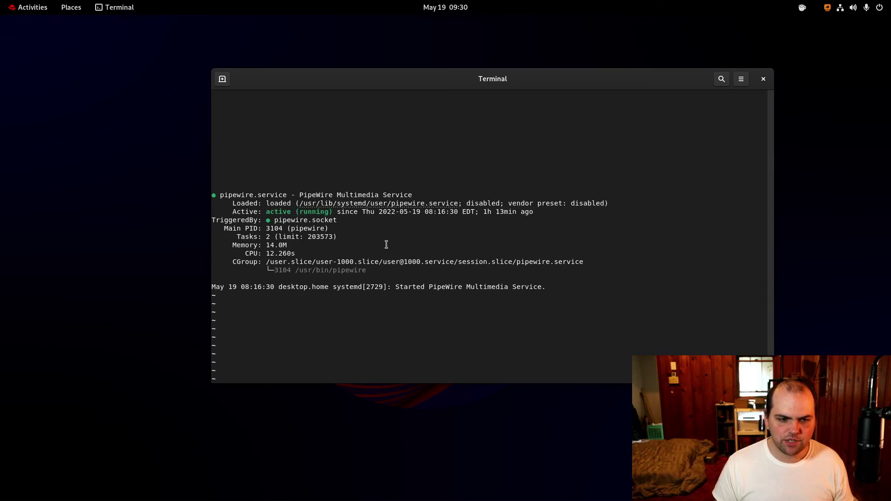
- Quit the PipeWire status view, clear the terminal, and close it
key("q")
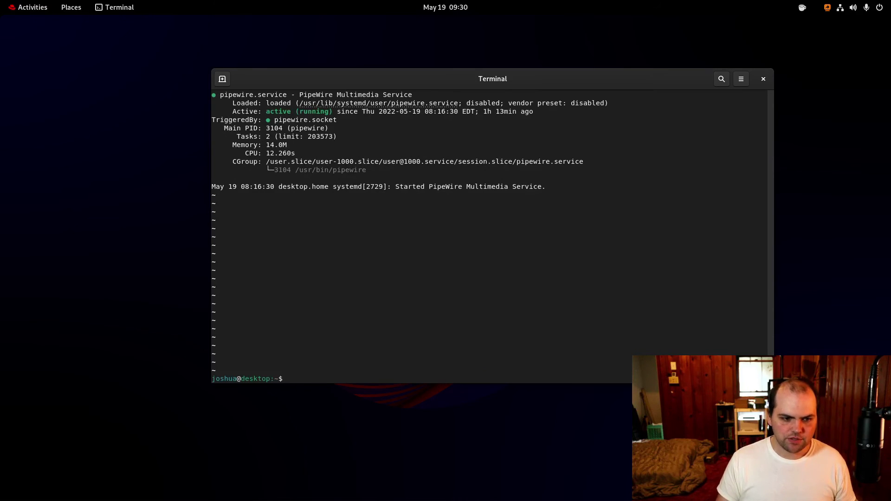
key("ctrl+l")
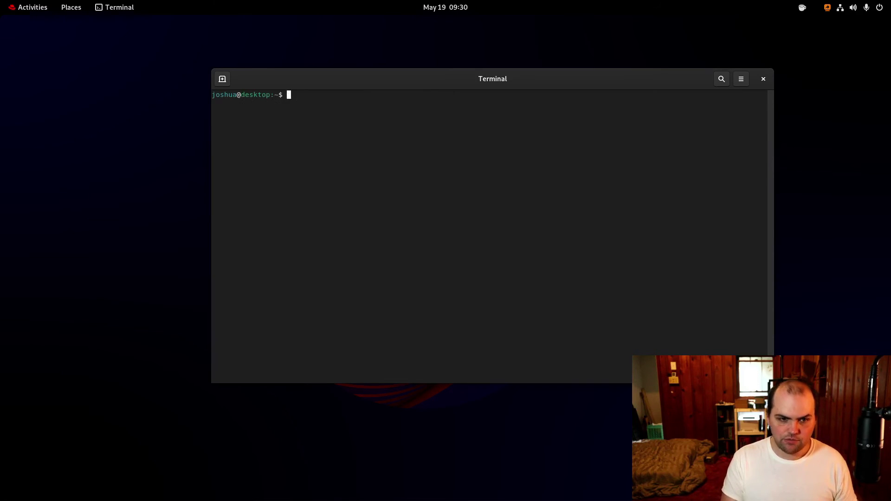
key("ctrl+d")
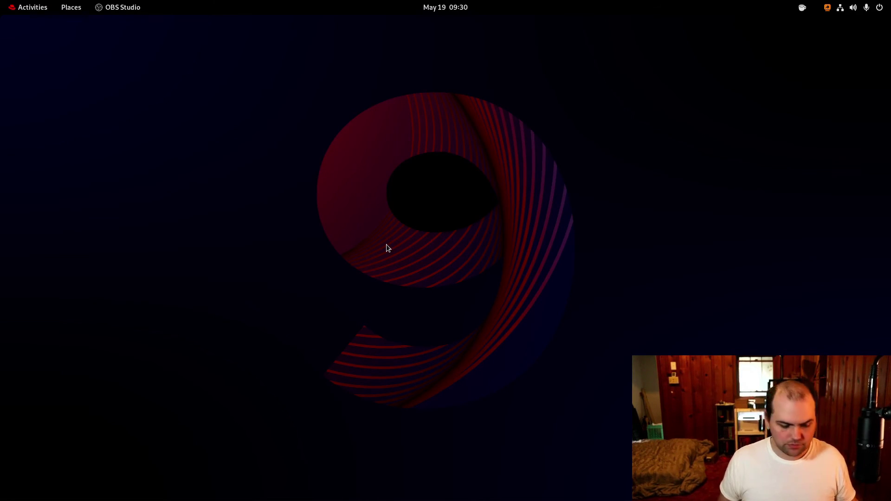
- Switch to Software, search for helvum, and open the details page of the Helvum app
key("super")
type("soft")
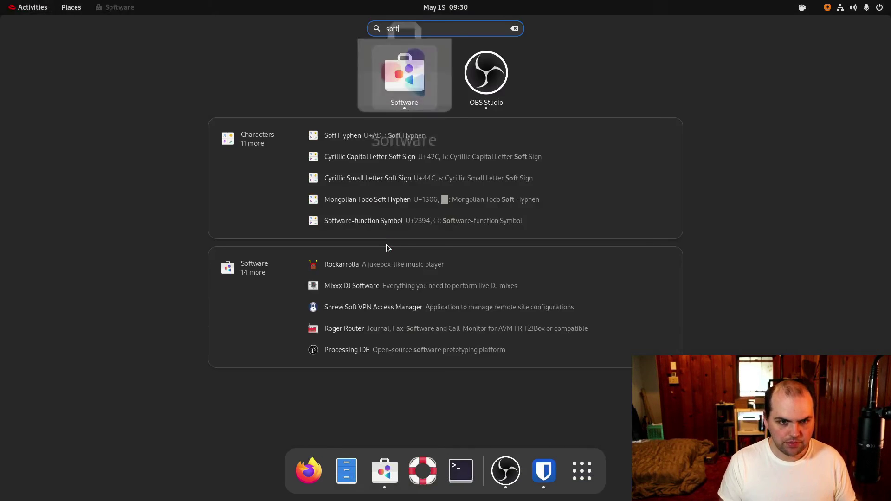
key("Return")
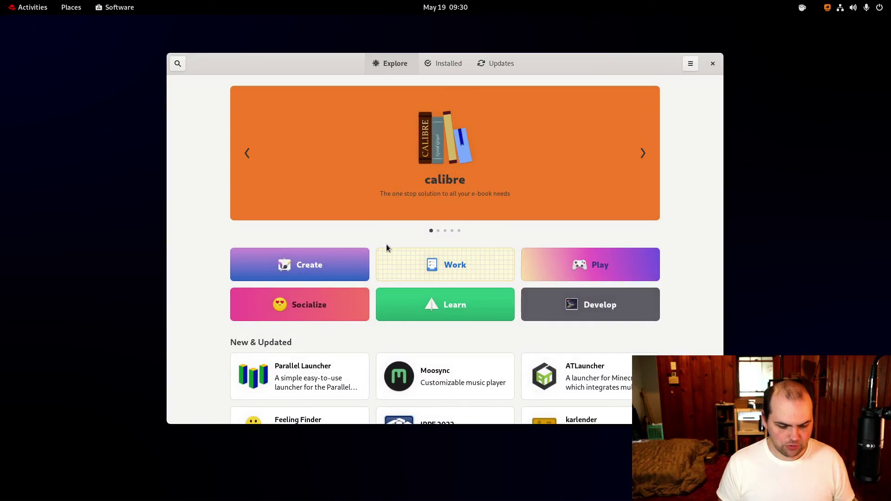
type("helvum")
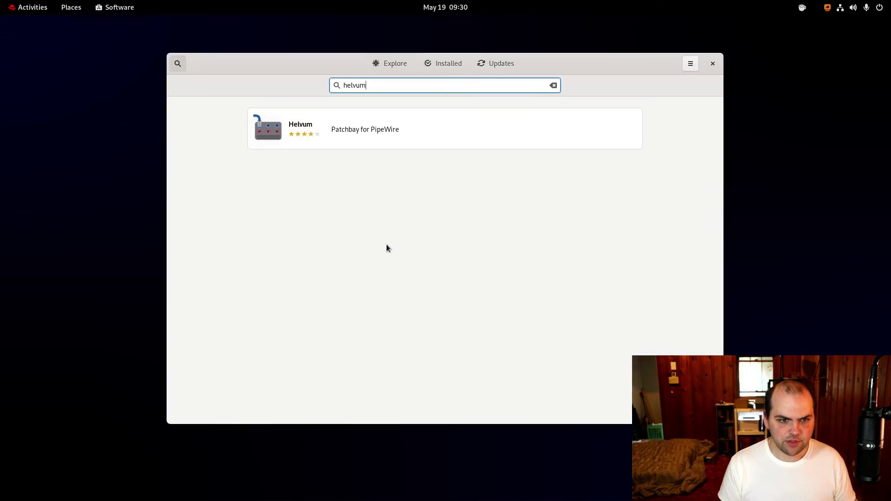
left_click(389, 123)
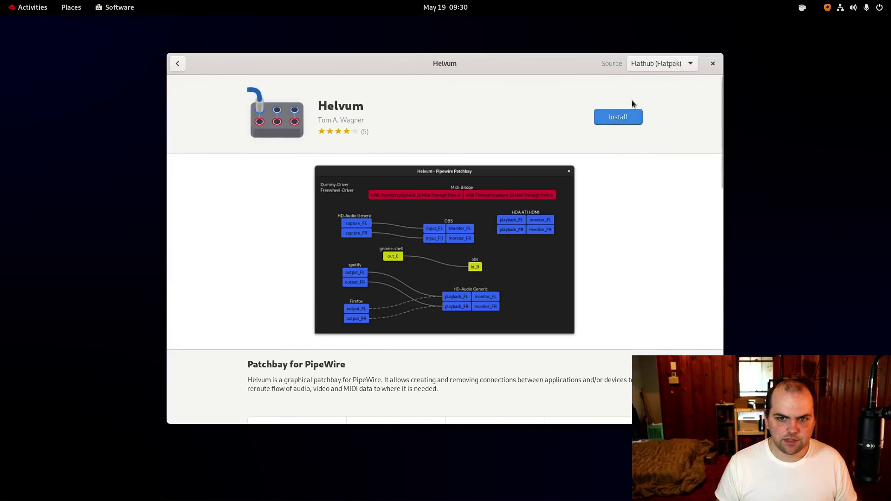
- Check Helvum's package source, install it from Flathub (Flatpak), and launch it
left_click(653, 67)
left_click(652, 65)
left_click(609, 117)
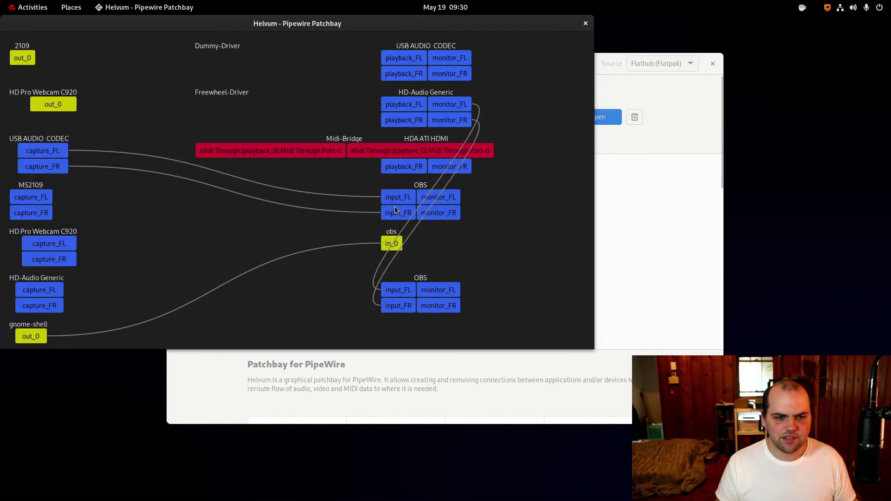
- Rearrange the linked HD-Audio Generic and lower OBS nodes in the Helvum patchbay, and close it to return to the Software search results
left_click_drag(259, 29, 331, 80)
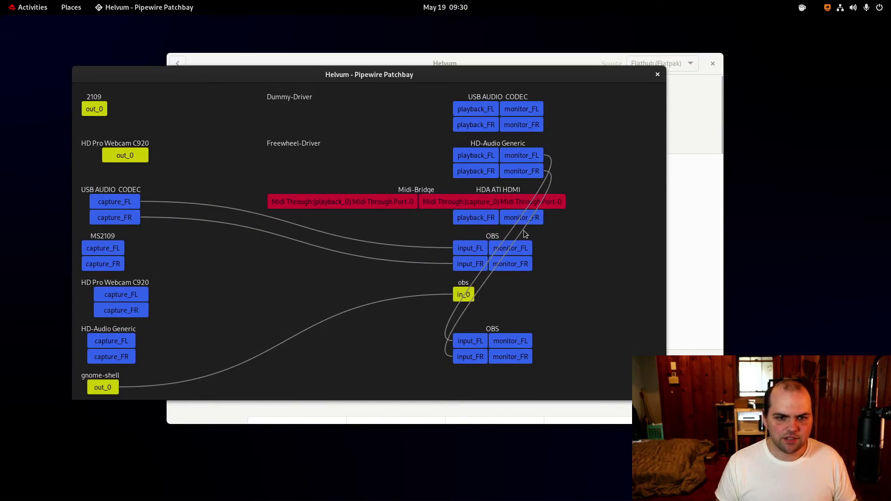
left_click_drag(502, 149, 226, 163)
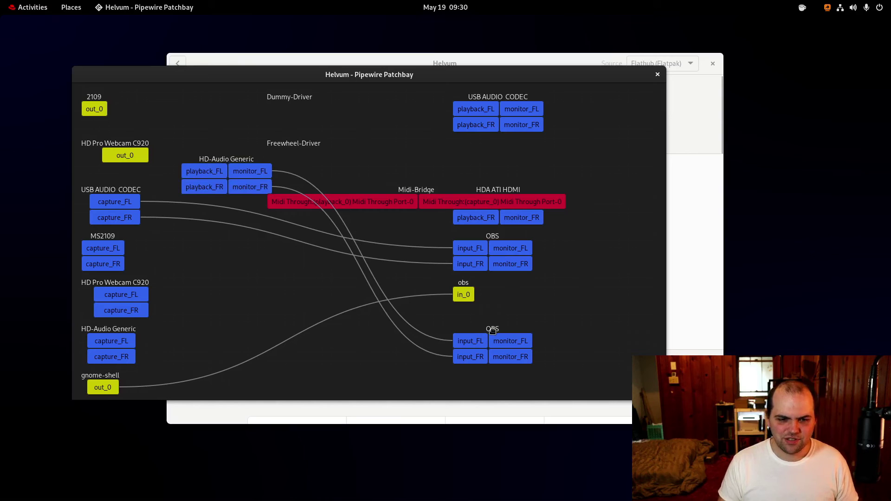
left_click_drag(491, 339, 362, 328)
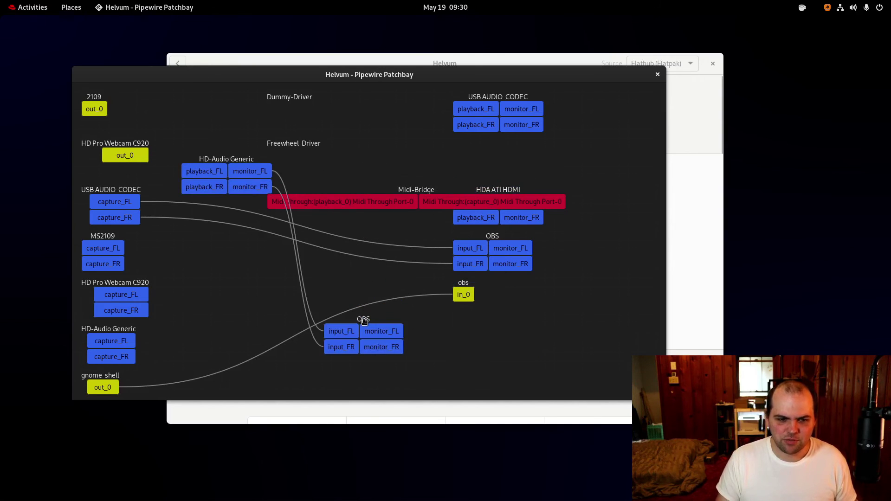
left_click(656, 76)
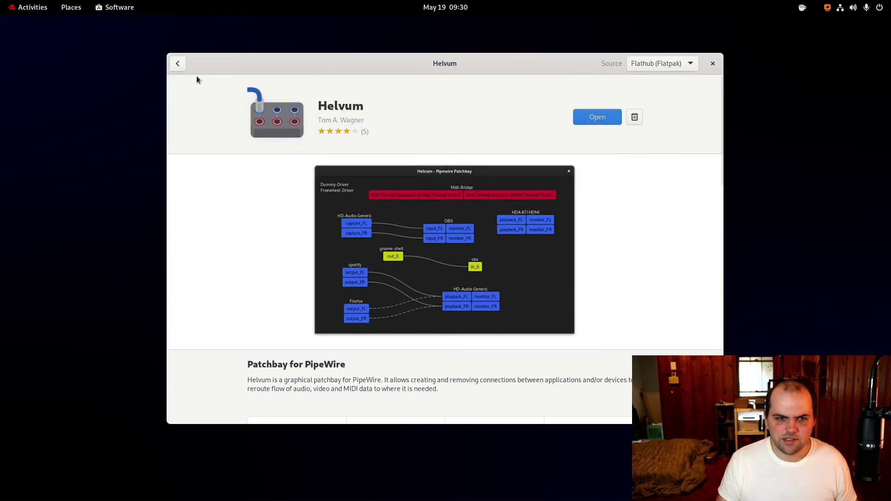
left_click(178, 64)
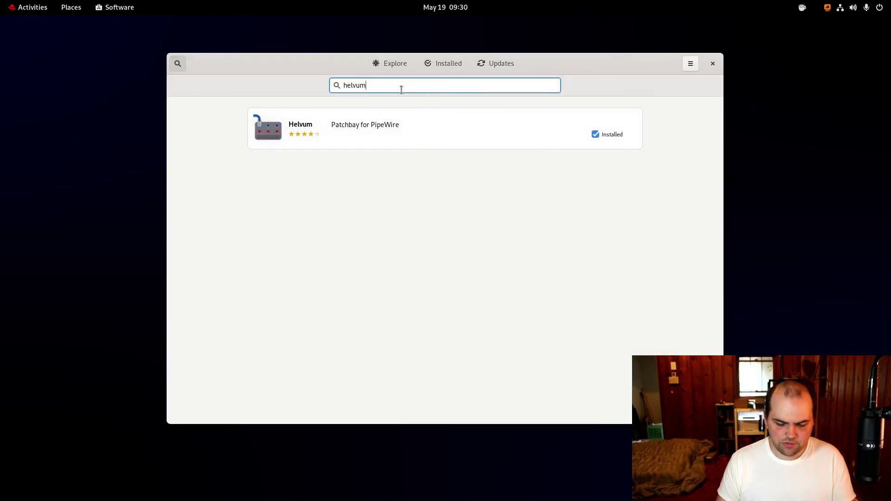
- Clear the helvum search and return to the Explore page of Software
key("BackSpace")
key("BackSpace")
key("BackSpace")
key("BackSpace")
key("BackSpace")
key("BackSpace")
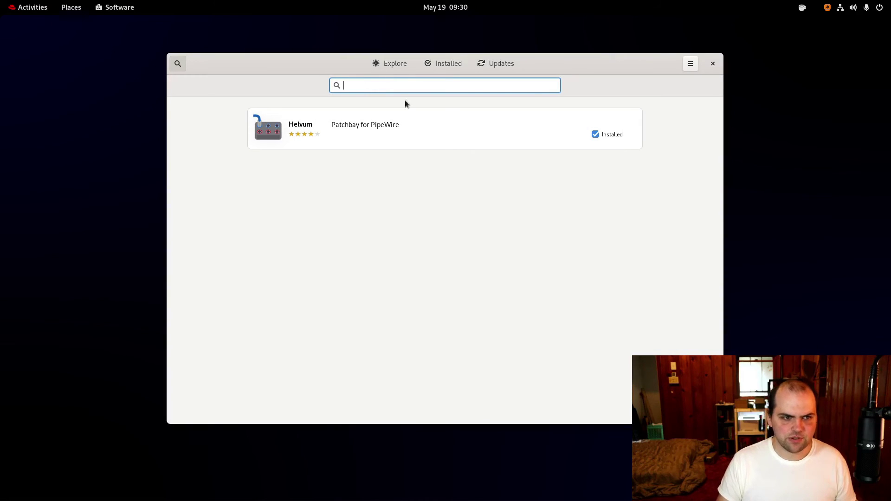
left_click(177, 63)
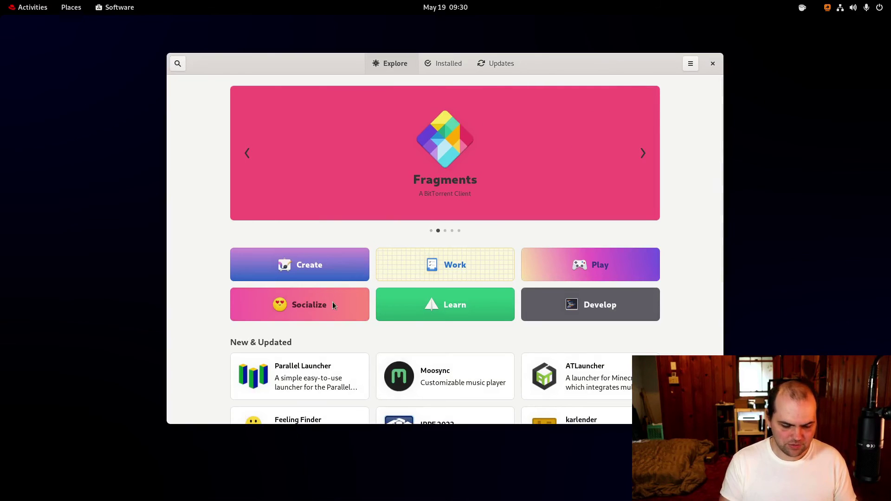
- Search for gimp, check the package sources offered for GNU Image Manipulation Program, and return to the Explore page
type("gimp")
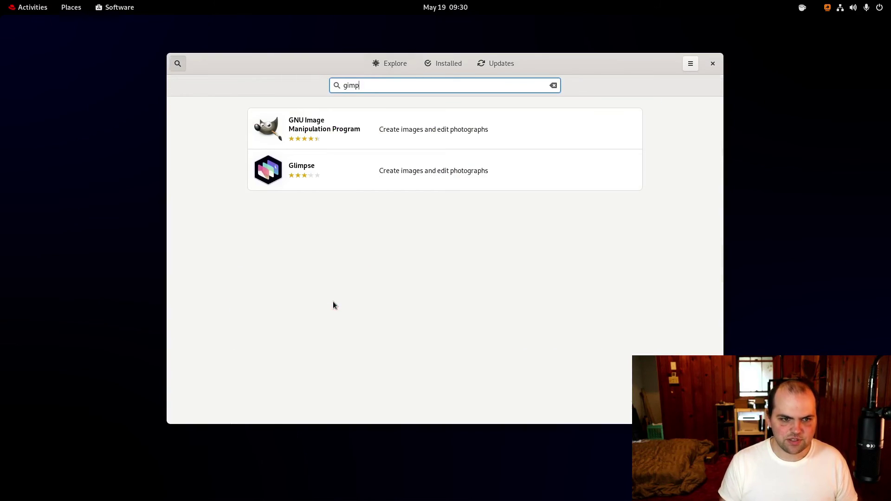
left_click(415, 135)
left_click(671, 64)
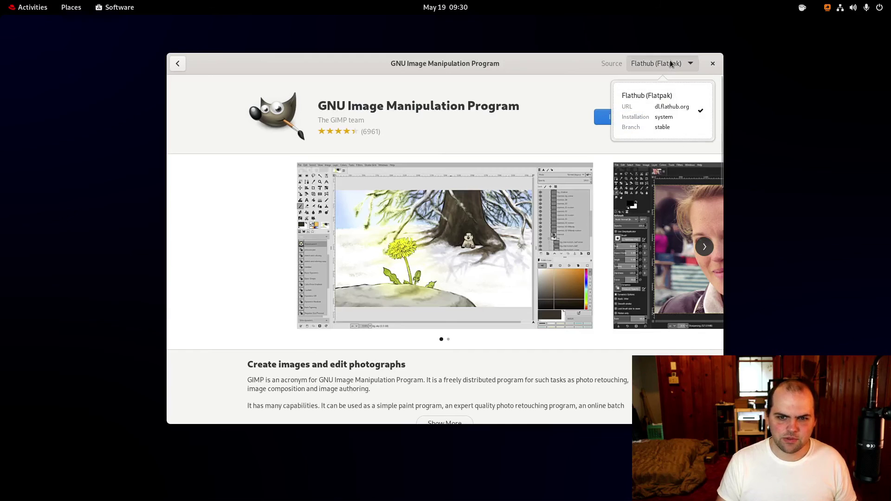
key("Escape")
left_click(179, 69)
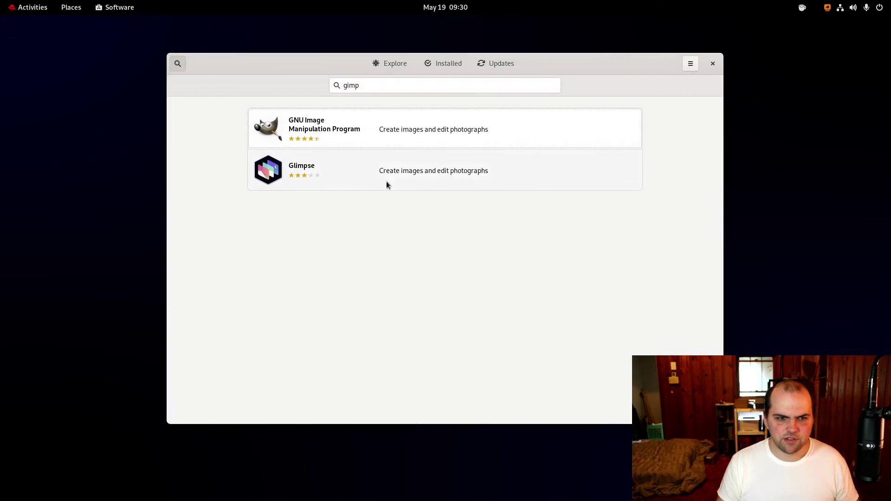
left_click(183, 65)
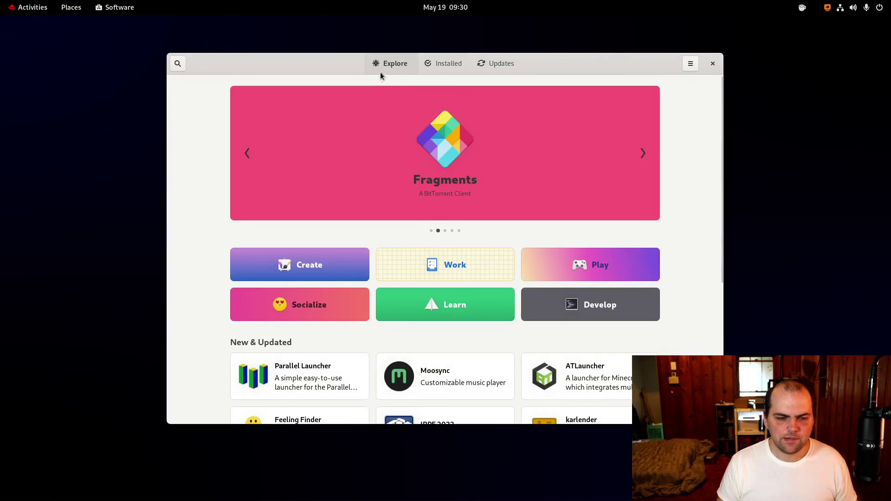
- Search for chromi, clear the search, and look over the Explore page
left_click(179, 63)
type("chromi")
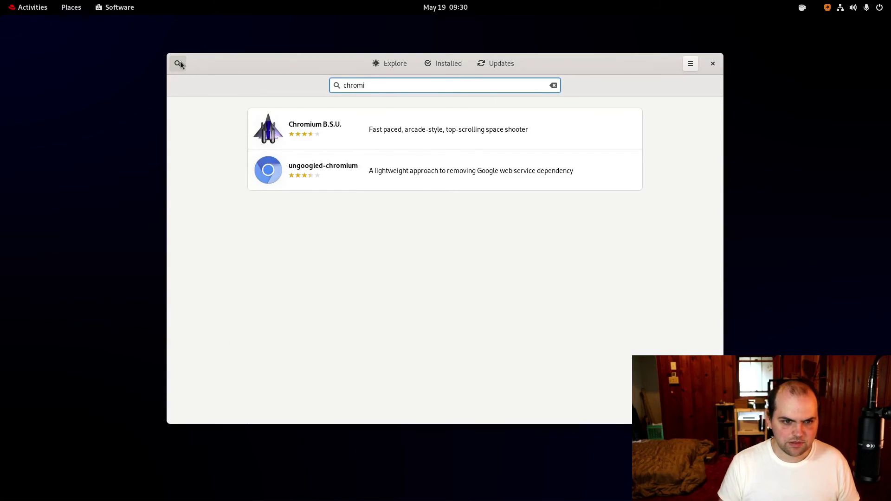
key("ctrl+a")
key("BackSpace")
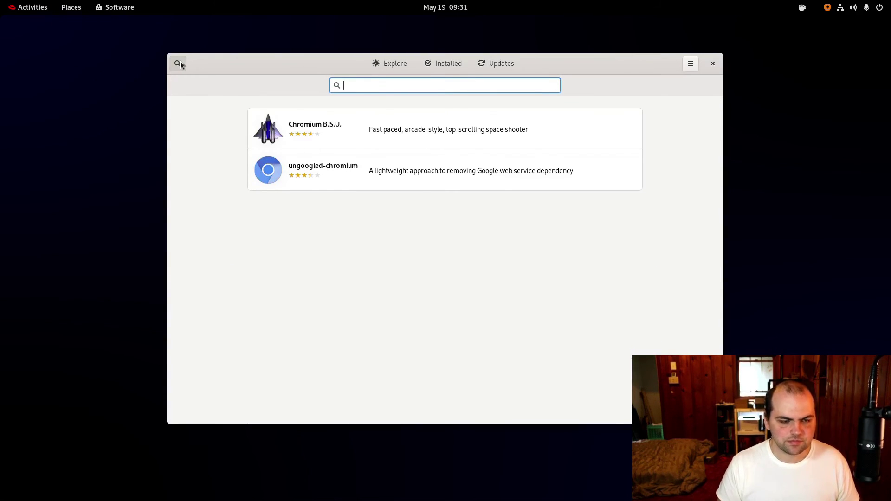
left_click(180, 61)
scroll(244, 193, "down", 3)
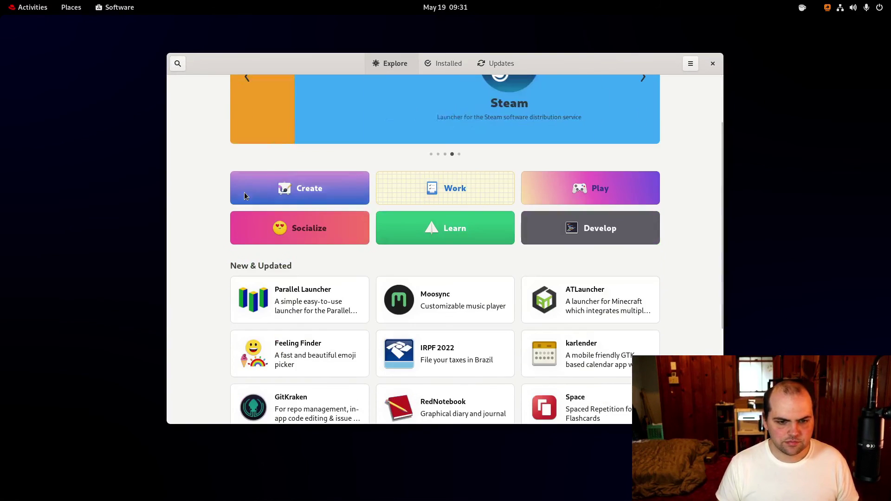
scroll(244, 192, "up", 3)
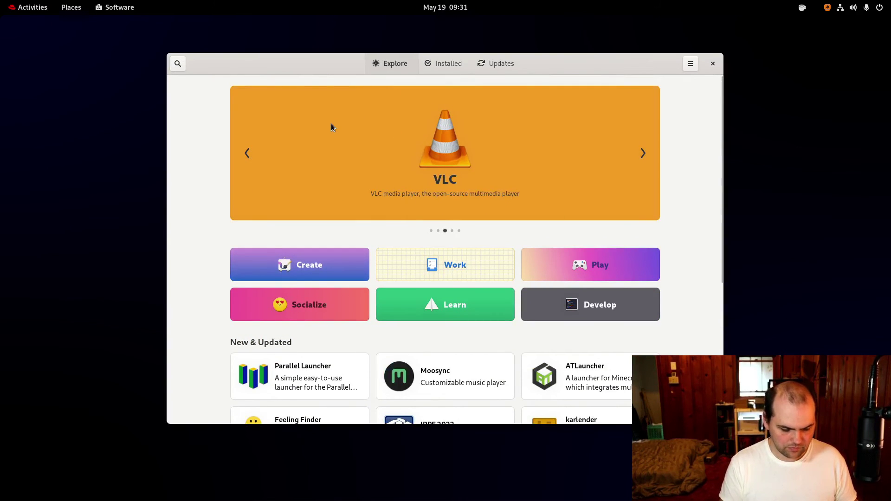
- Search for naut, check the package sources offered for the Files app, and close Software
type("naut")
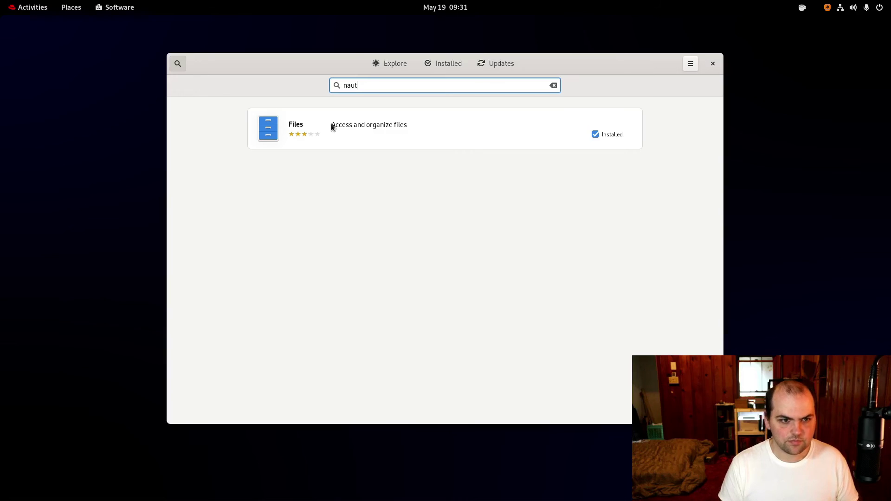
left_click(390, 118)
left_click(644, 65)
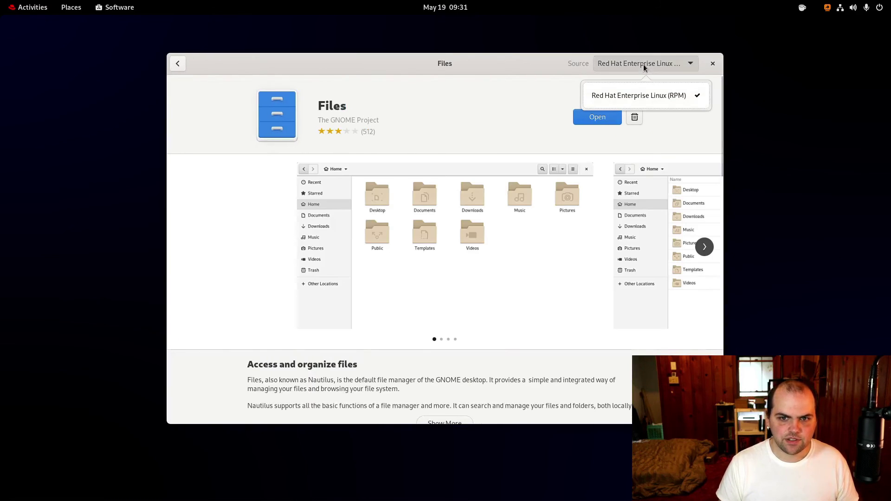
left_click(668, 93)
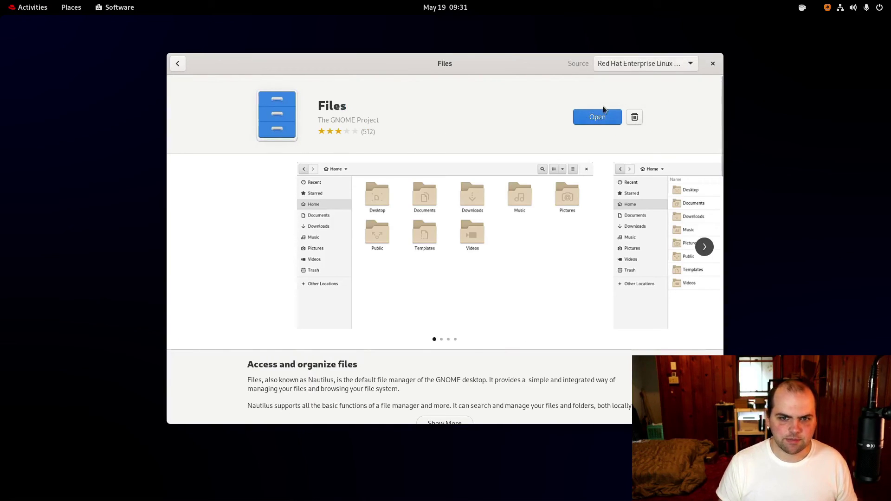
left_click(668, 66)
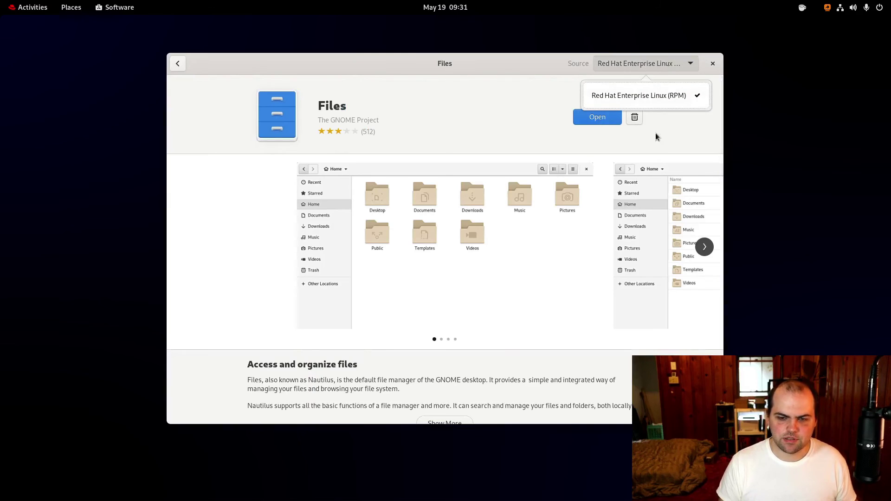
left_click(644, 147)
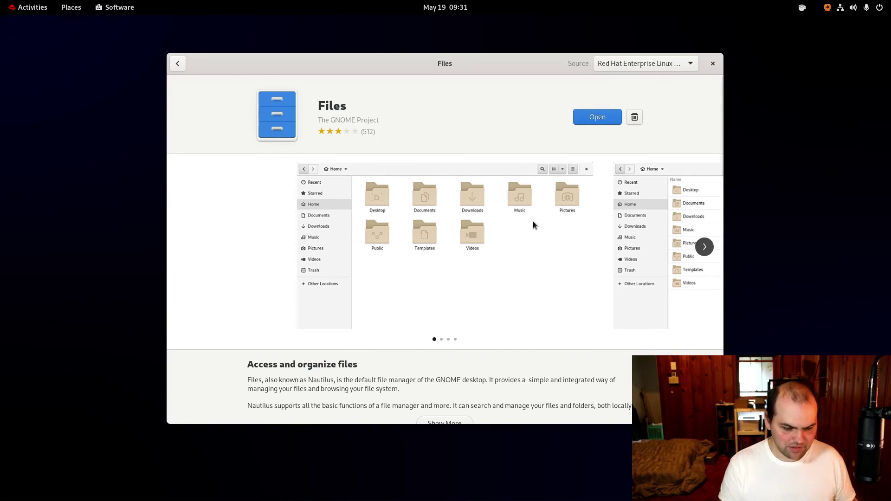
left_click(713, 63)
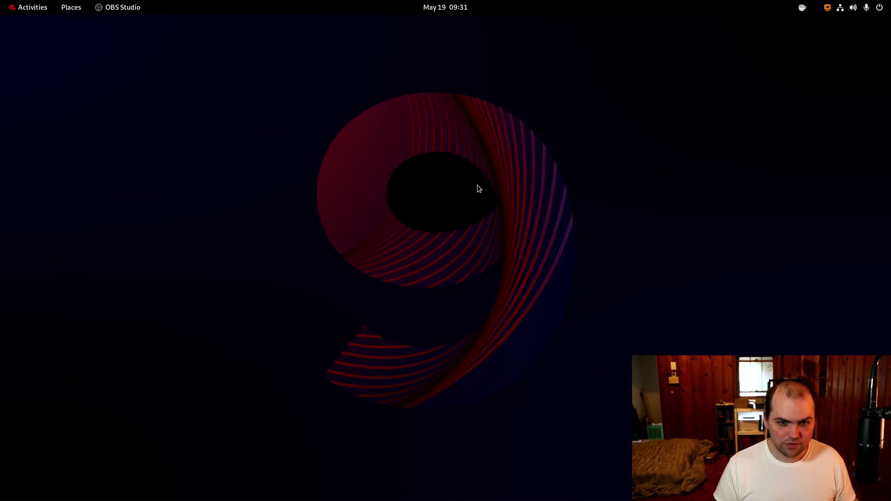
- Open Terminal and run sudo dnf list * | wc -l to count the packages, authenticating with the account password
key("super")
type("term")
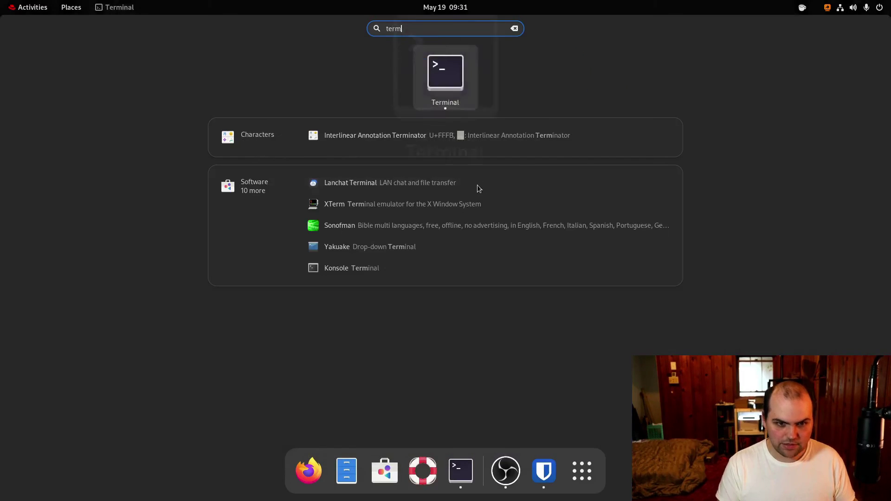
key("Return")
type("sudo")
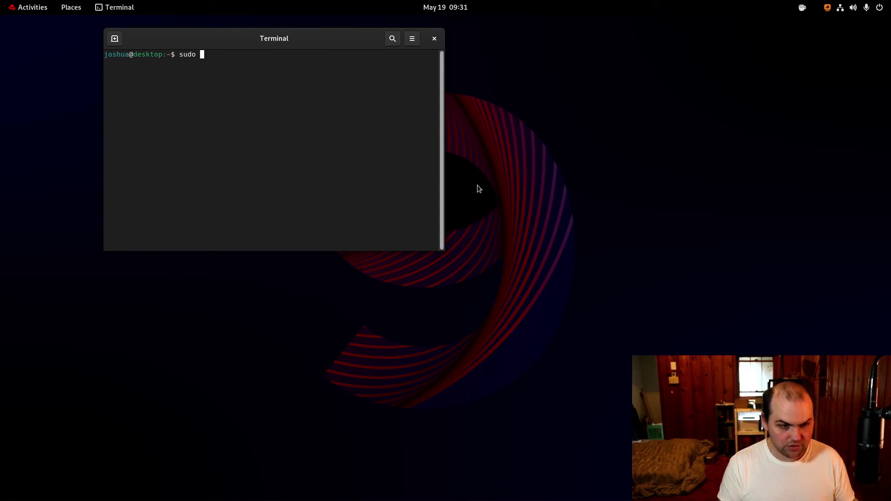
type(" dnf list")
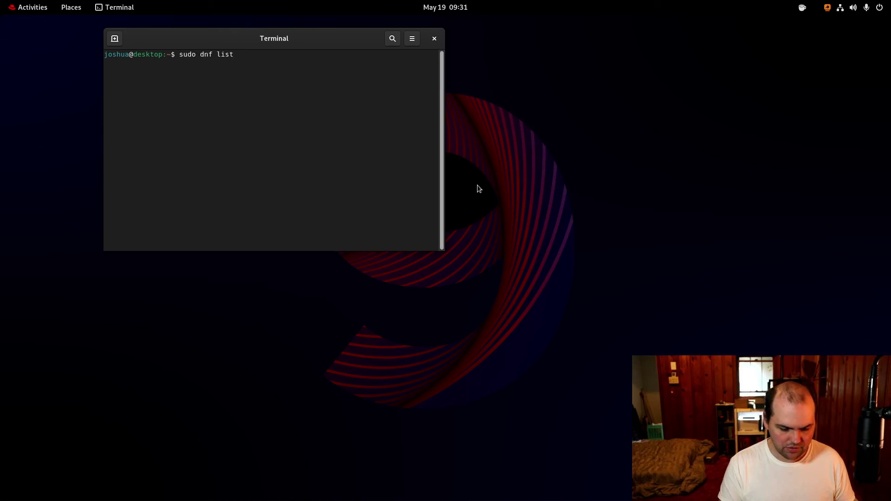
type(" *")
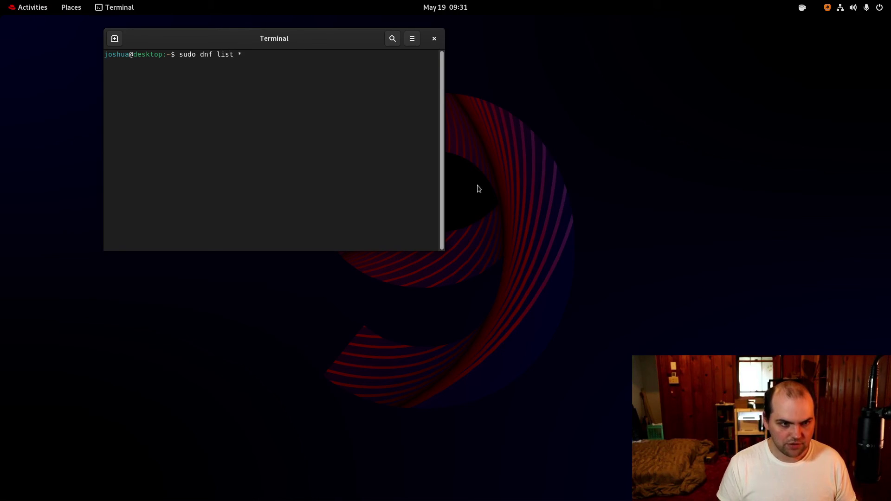
type(" | ")
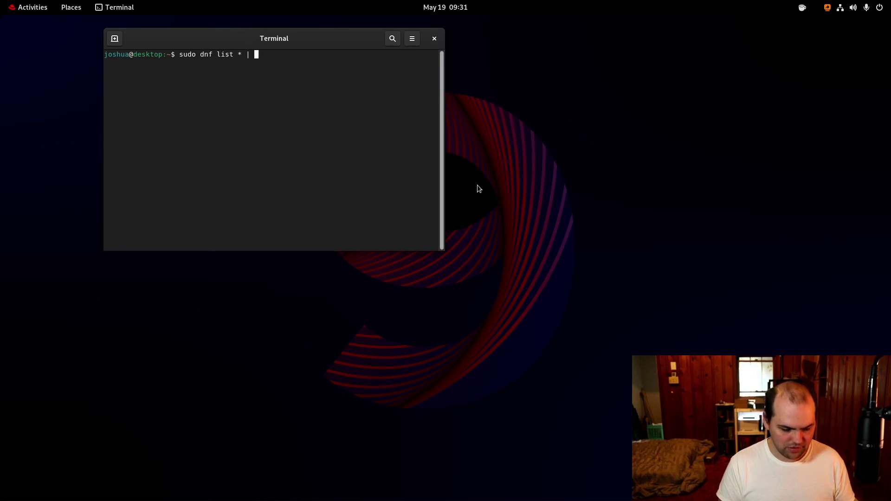
type("wc -l")
key("Return")
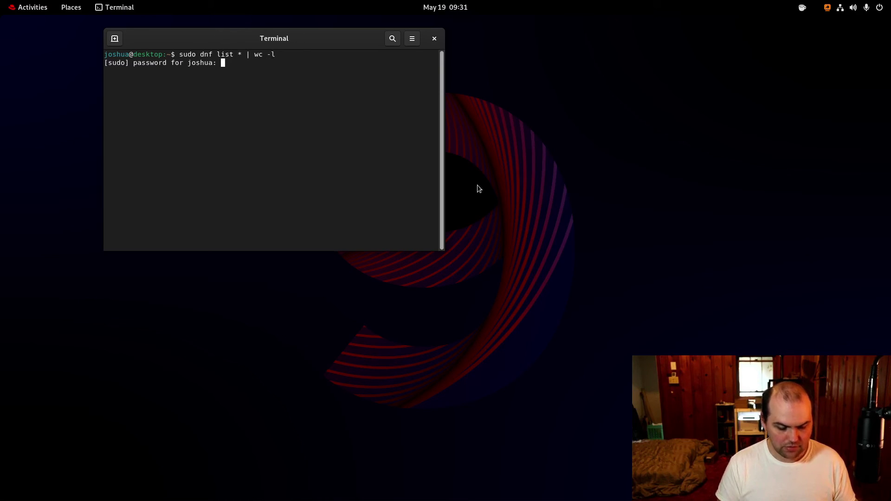
key("Return")
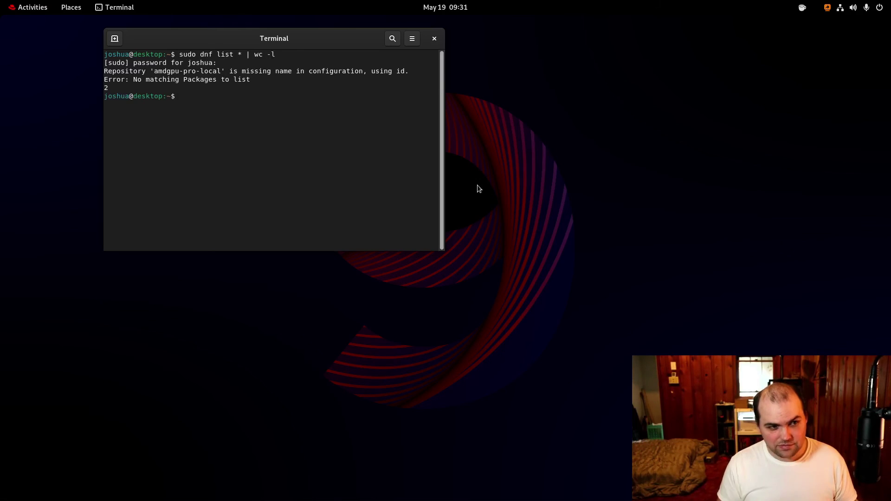
- Remove the wc -l line count from the previous command and run sudo dnf list * on its own
key("Up")
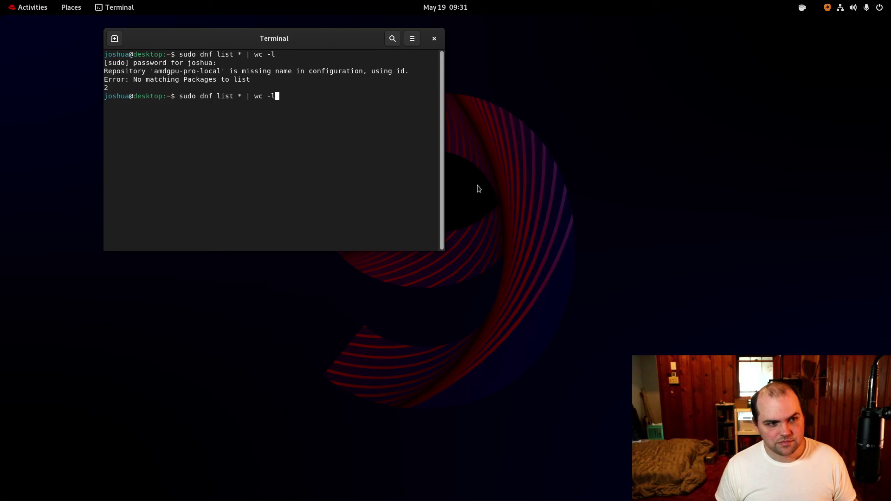
key("BackSpace")
key("BackSpace")
key("BackSpace")
key("BackSpace")
key("BackSpace")
key("BackSpace")
key("BackSpace")
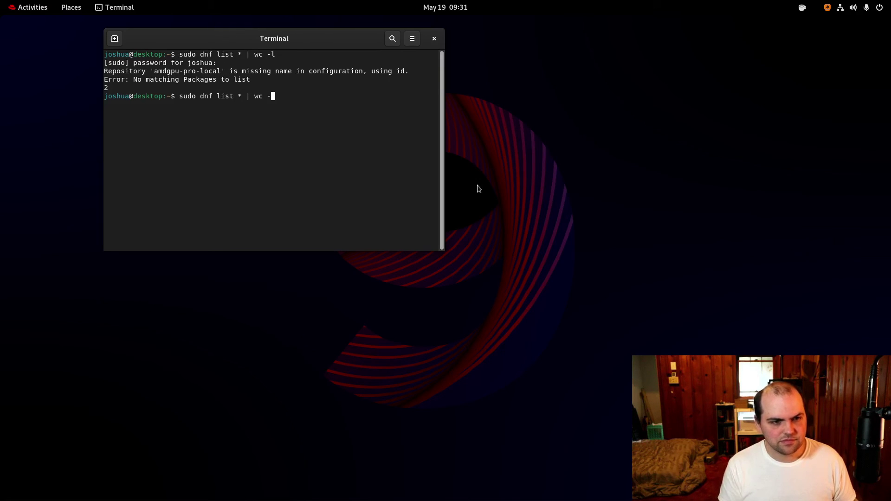
key("BackSpace")
key("Return")
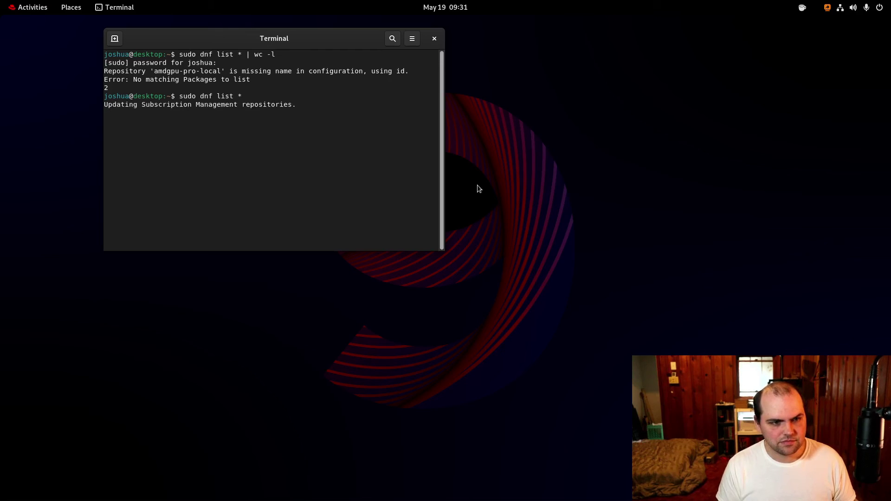
- Recall the dnf list command, remove its asterisk, discard it without running it, and clear the terminal
key("Up")
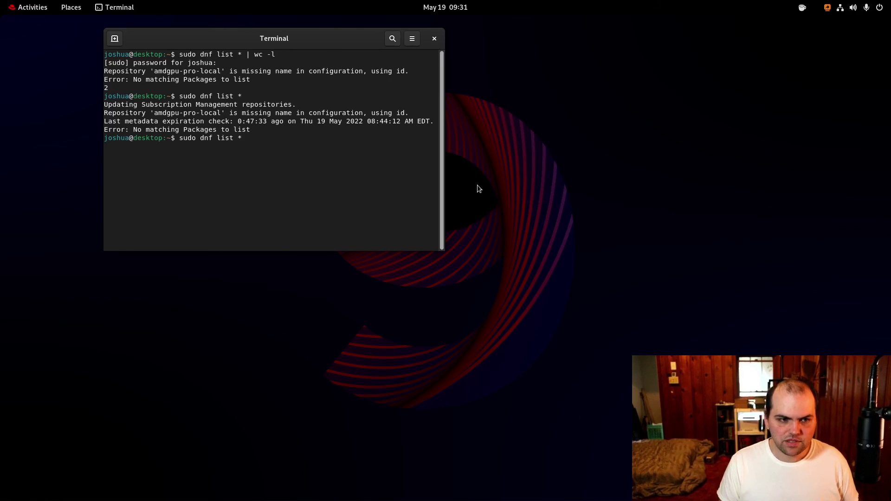
key("BackSpace")
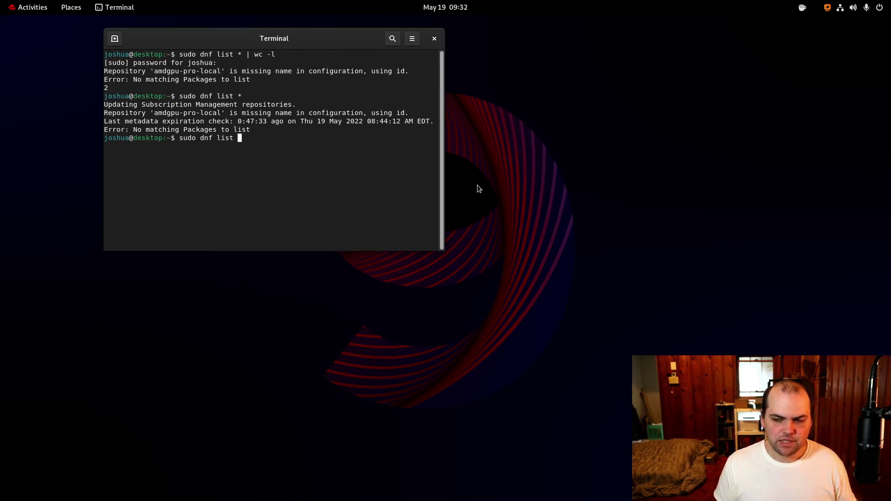
key("ctrl+c")
key("ctrl+l")
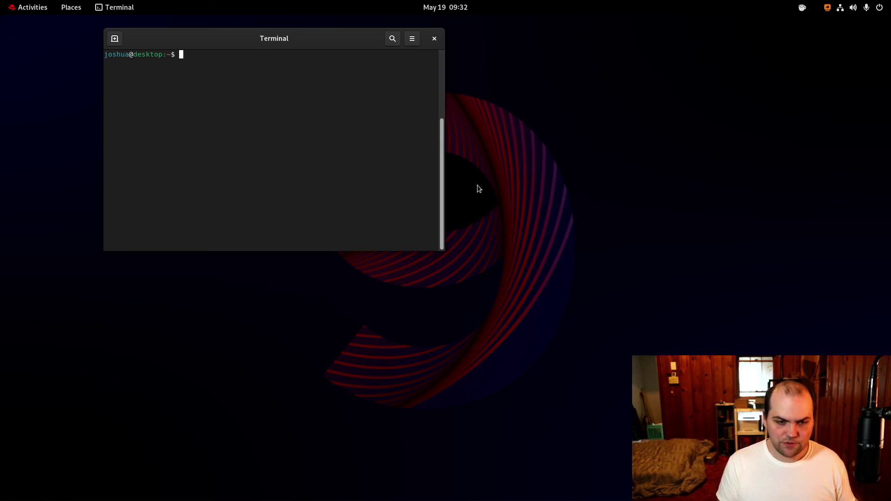